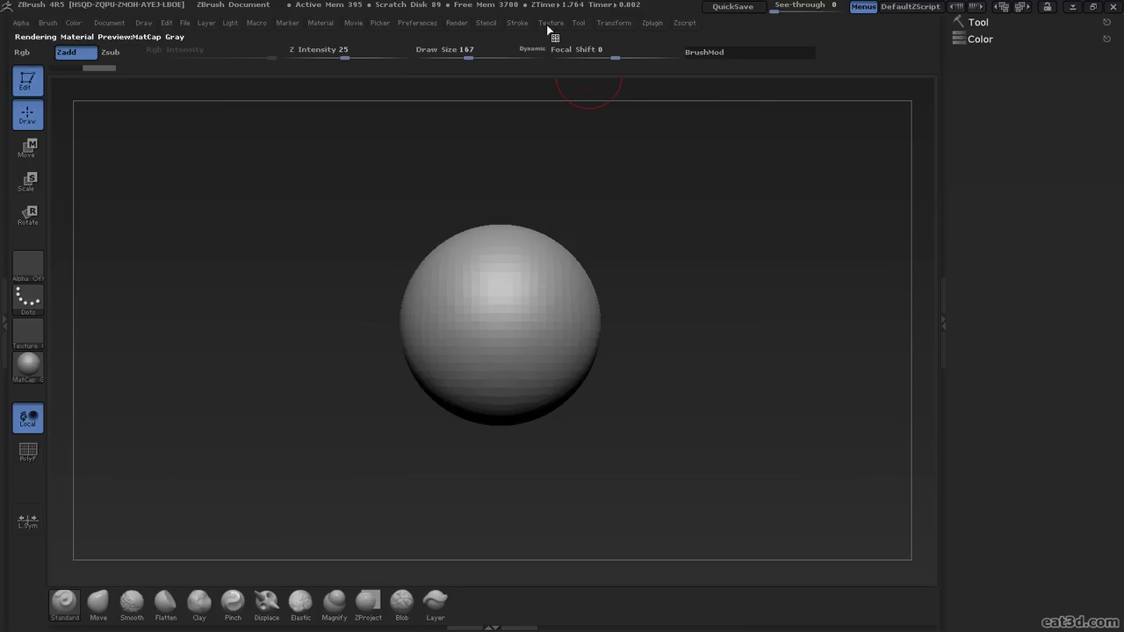
- Dock the Texture palette, expand its Image Plane and Reference Views sections, and choose the Front view
click(549, 24)
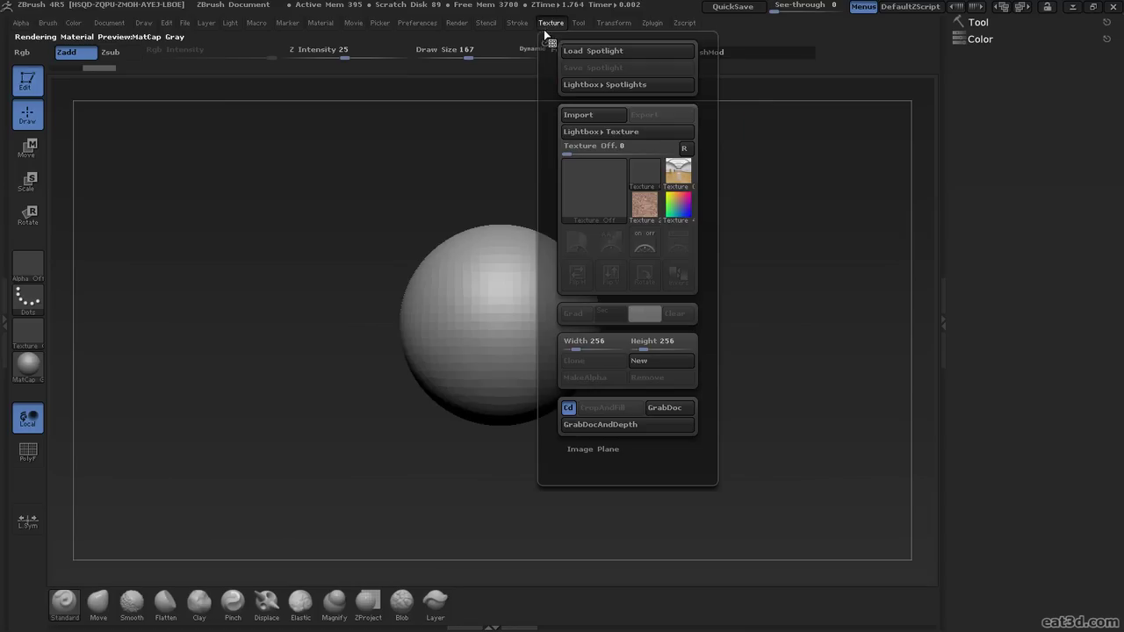
click(606, 450)
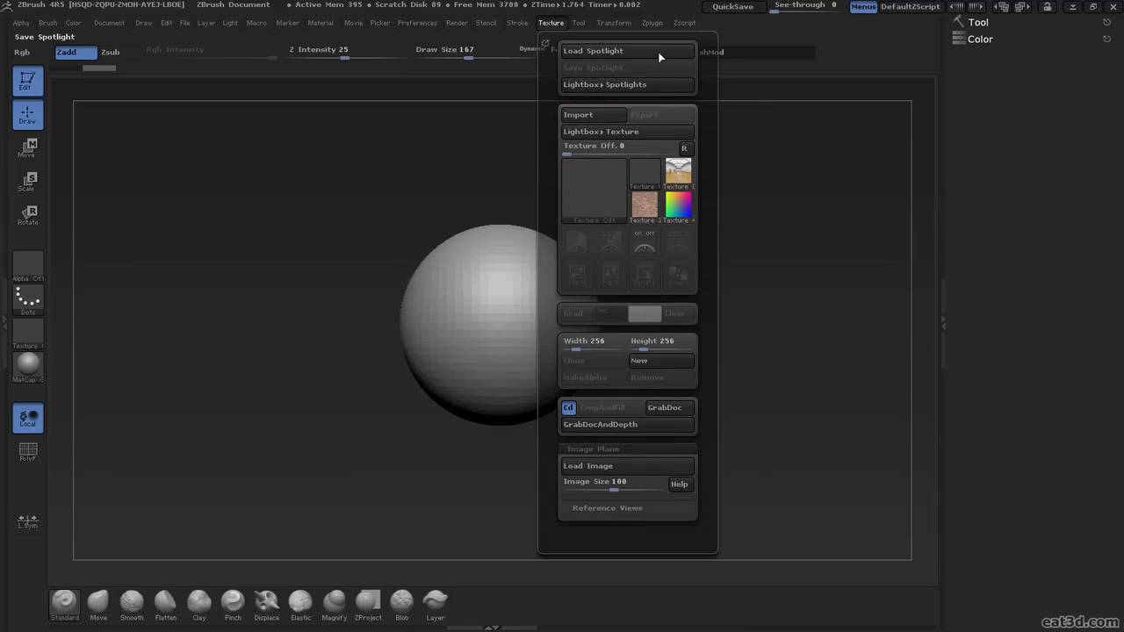
click(545, 42)
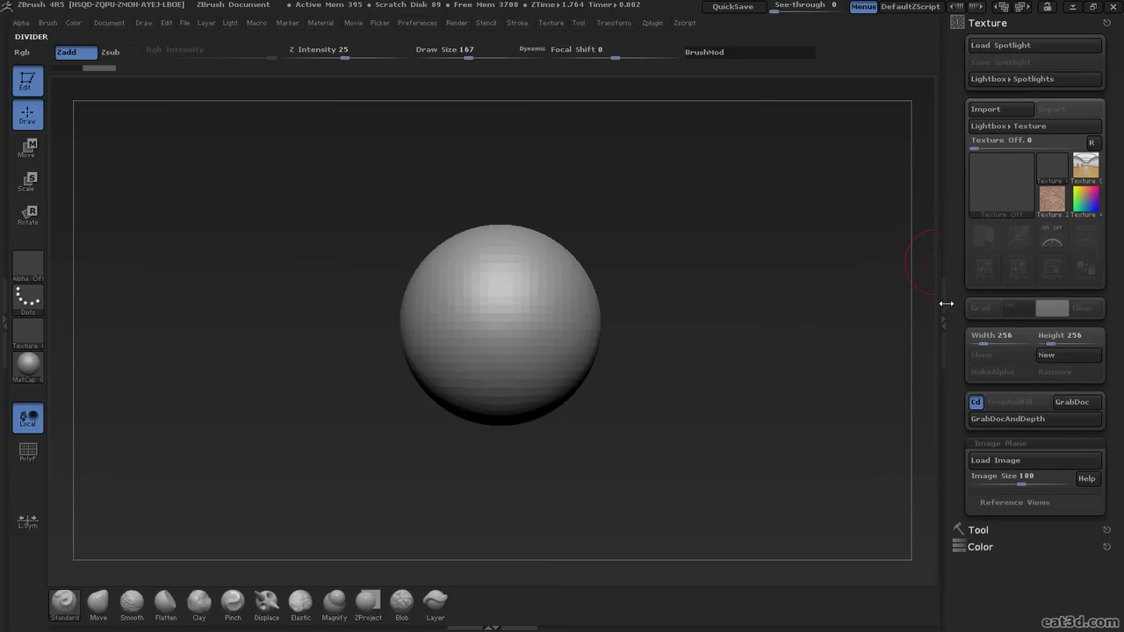
click(1032, 502)
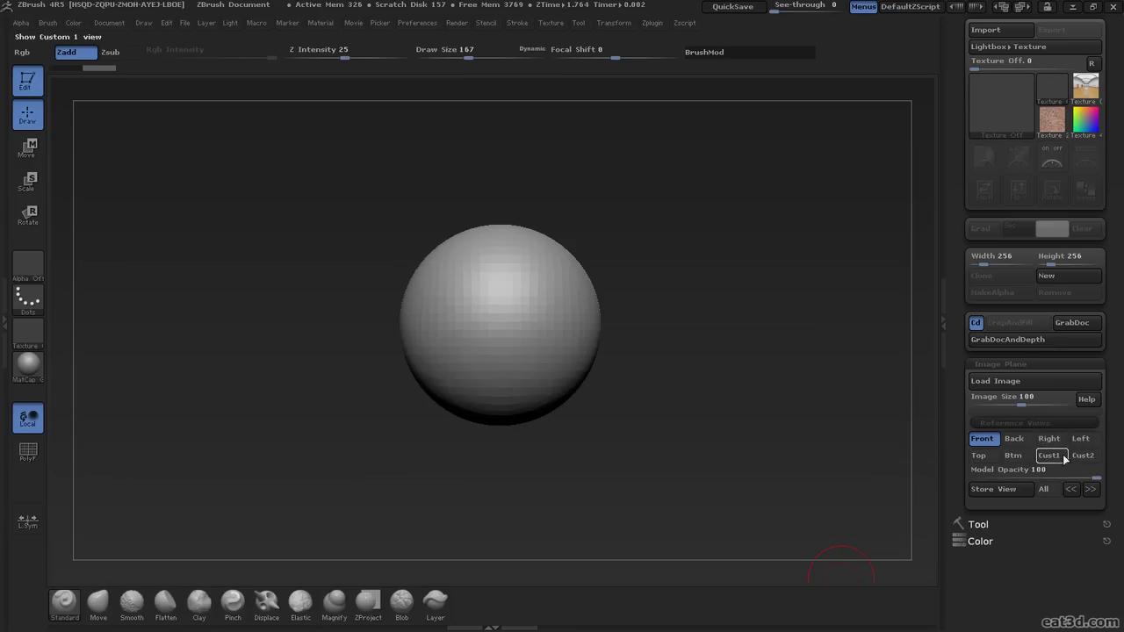
click(986, 446)
click(991, 444)
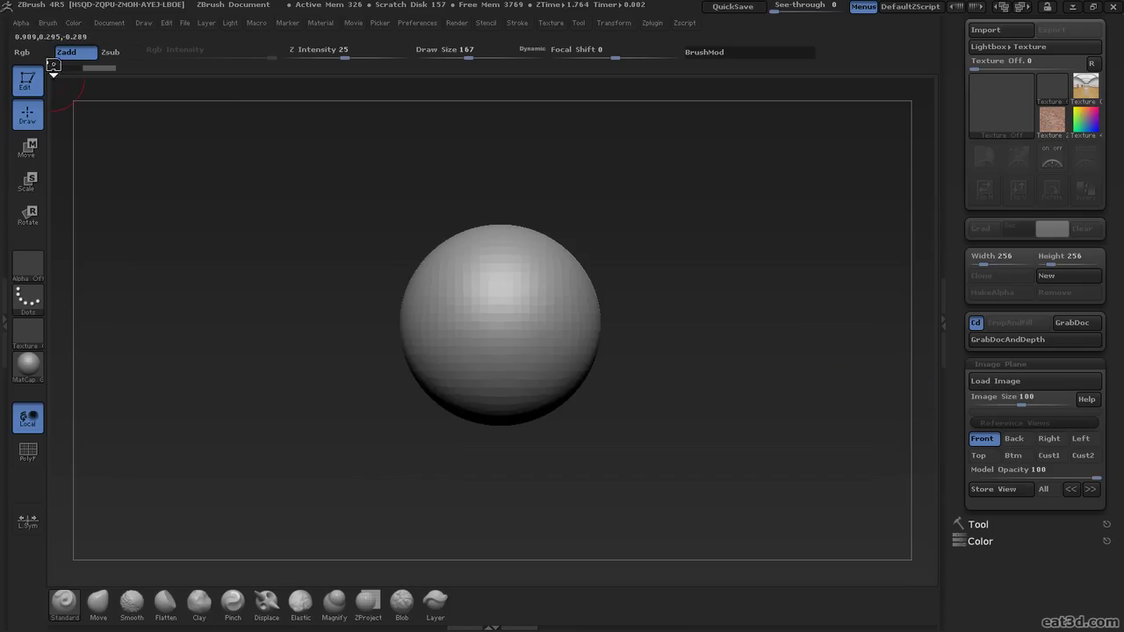
- Resize the document proportionally to a height of 958 and accept the irreversible resize
click(100, 24)
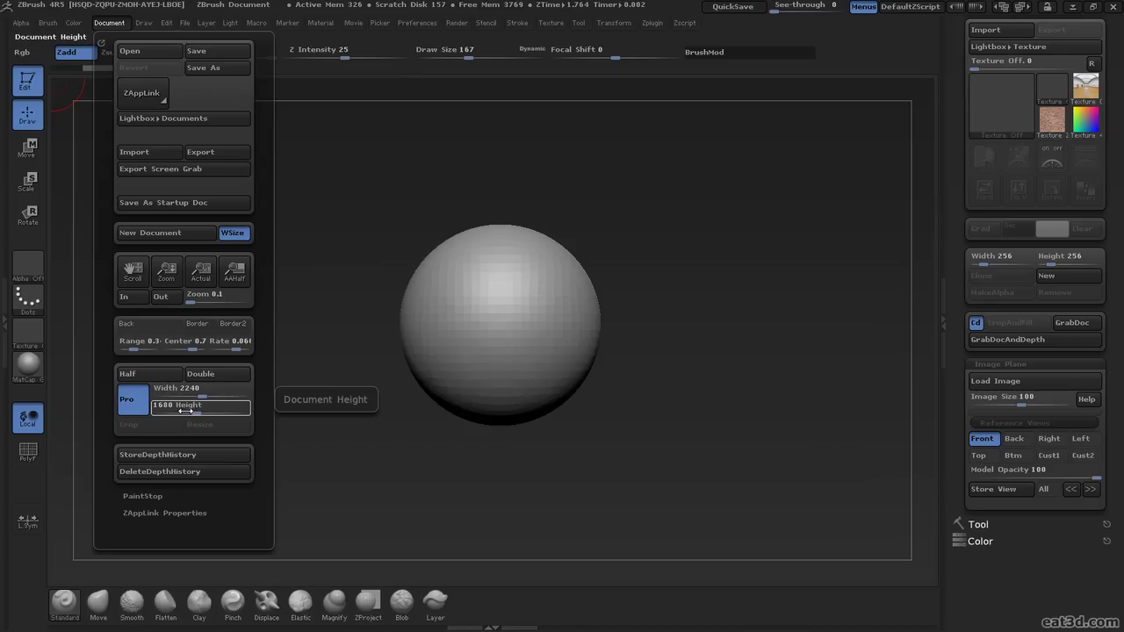
drag(191, 410, 185, 411)
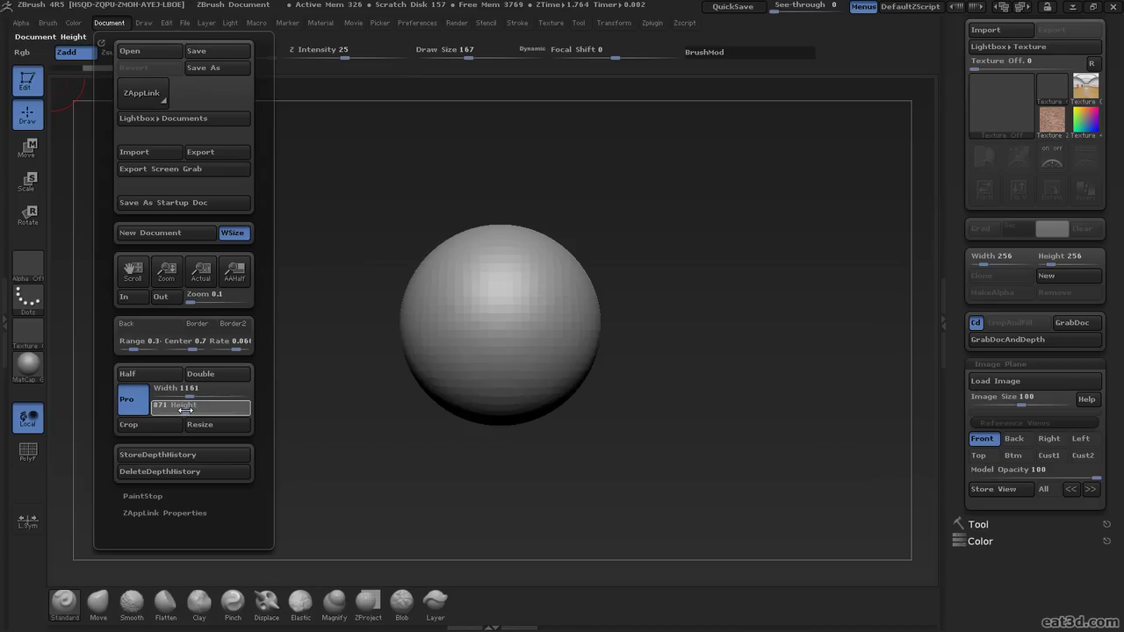
click(209, 425)
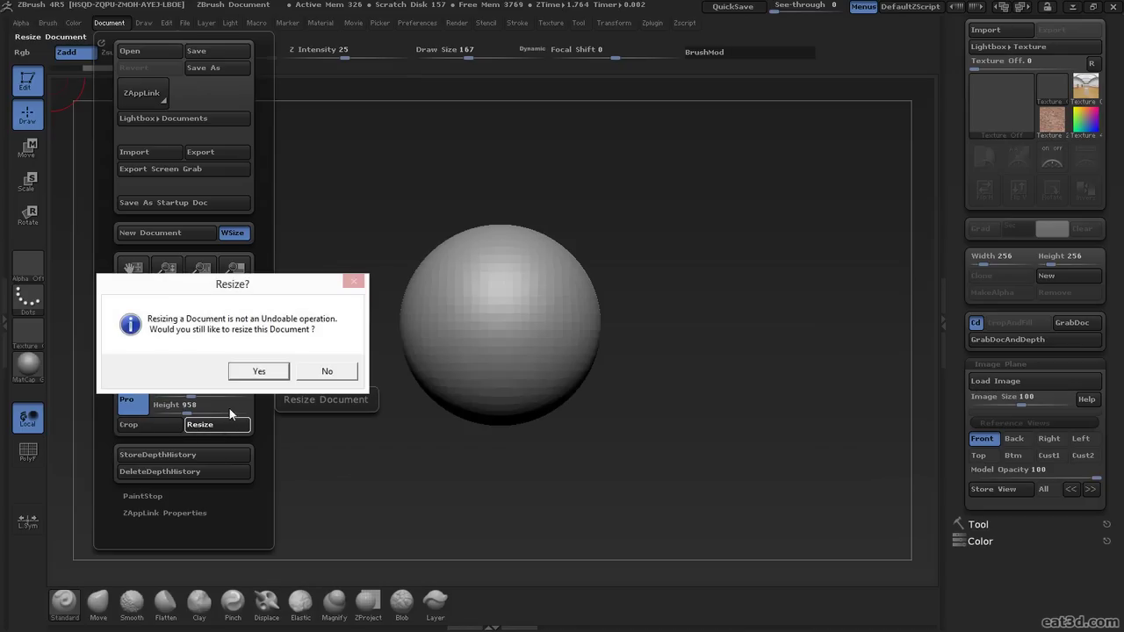
click(252, 372)
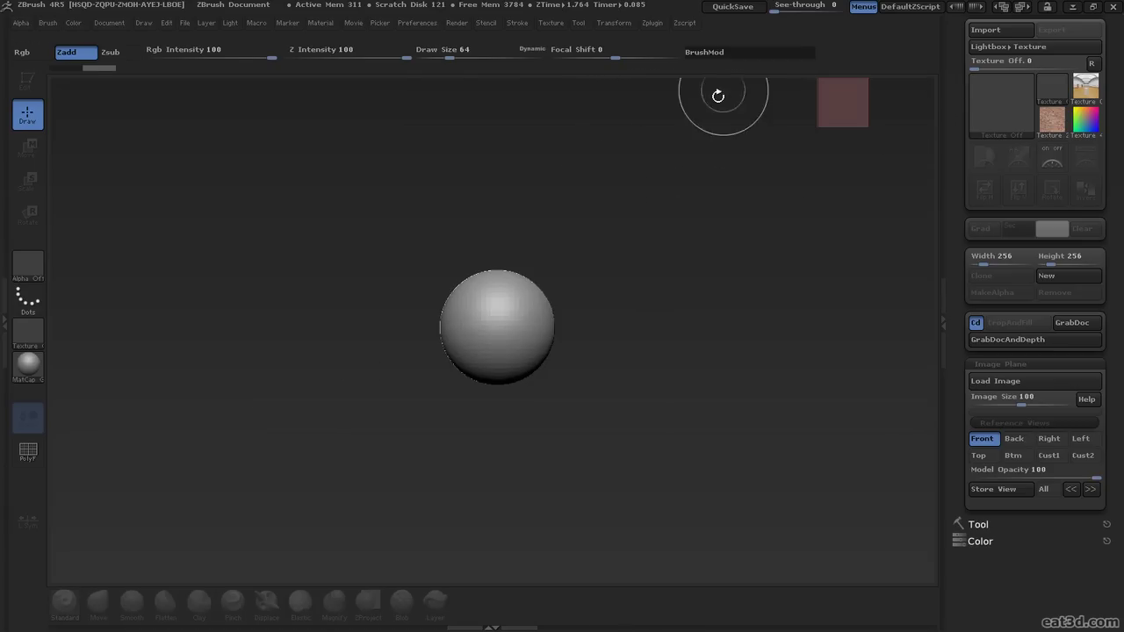
- Redraw the sphere on the resized canvas in Edit mode, clear the leftover copy, and frame the model
drag(527, 335, 509, 263)
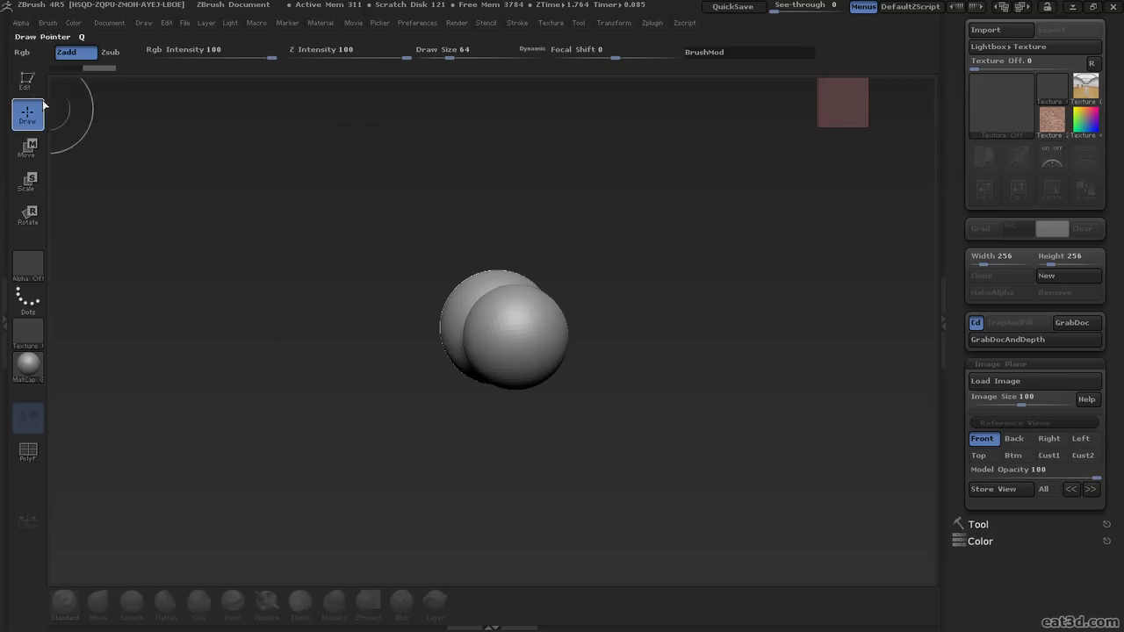
click(28, 83)
key(ctrl+n)
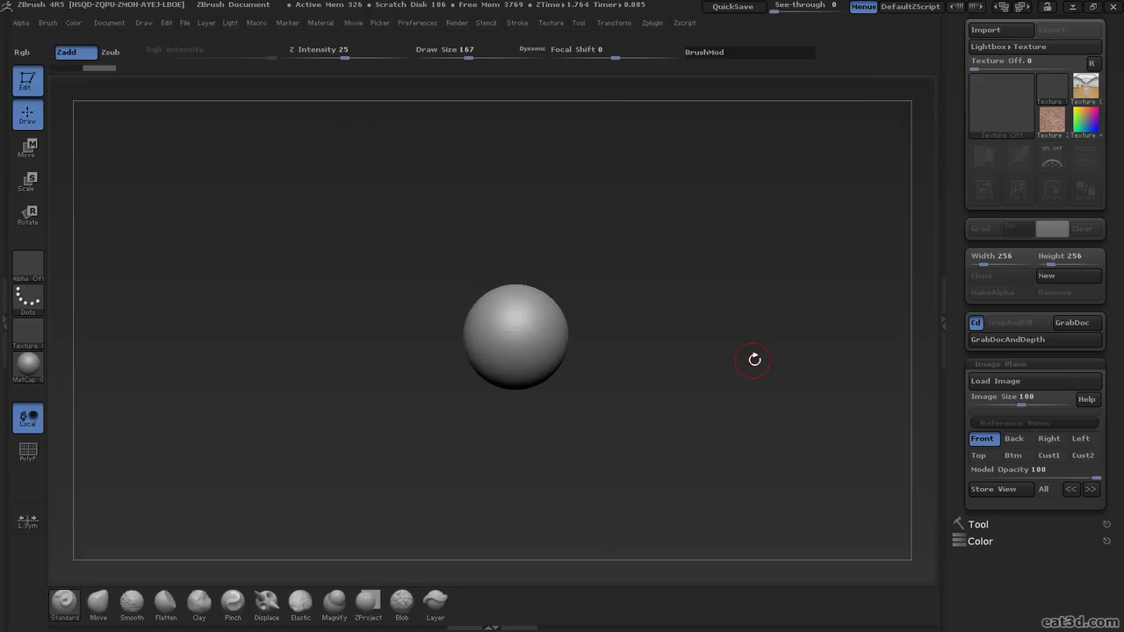
key(f)
key(f)
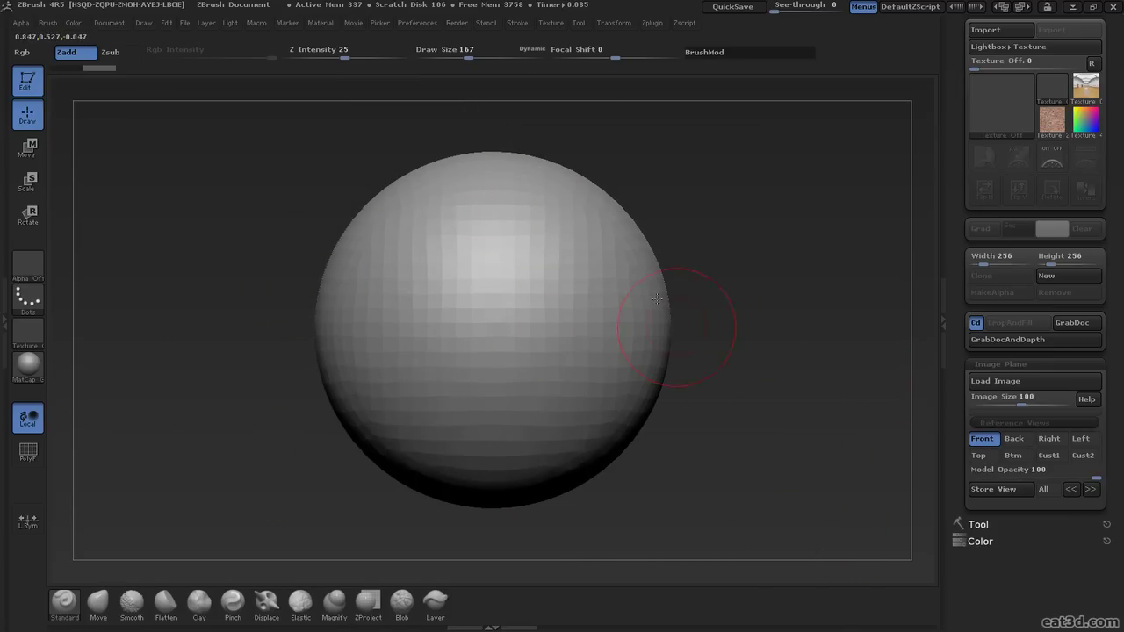
- Load the front-view head JPG from the UsingReferenceImages folder as image plane and set Model Opacity to 22
click(1035, 384)
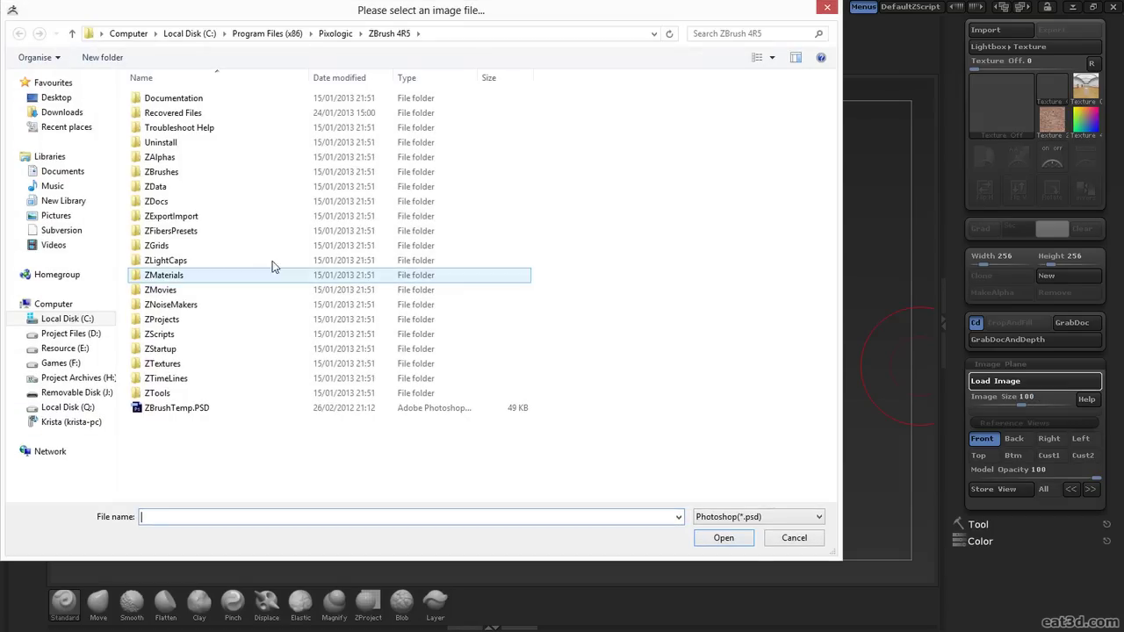
click(101, 33)
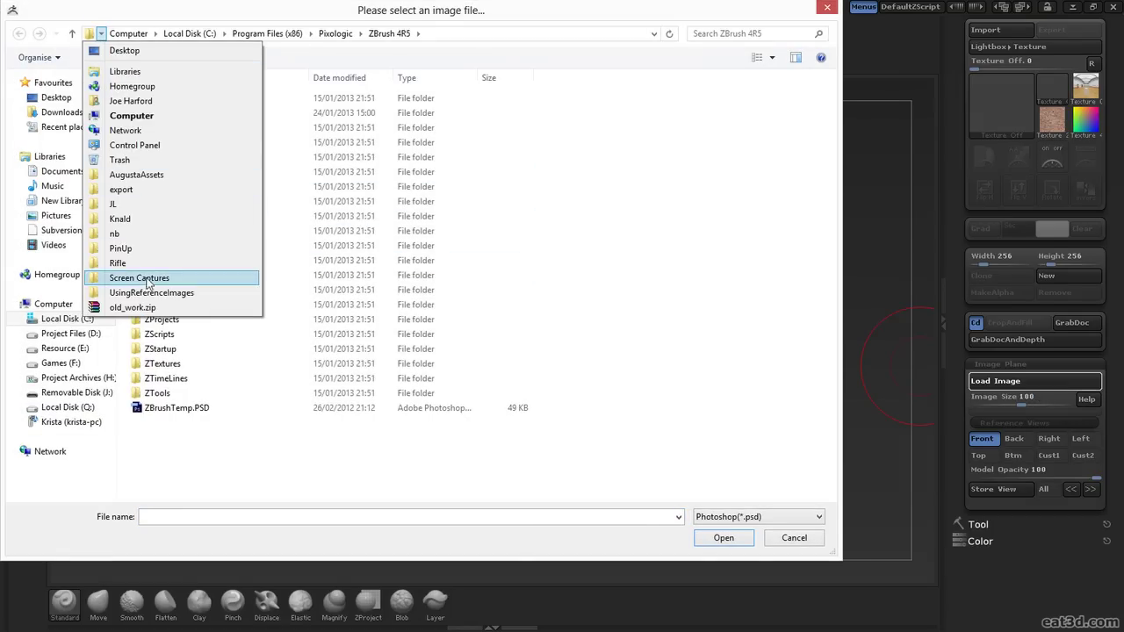
click(145, 293)
click(757, 517)
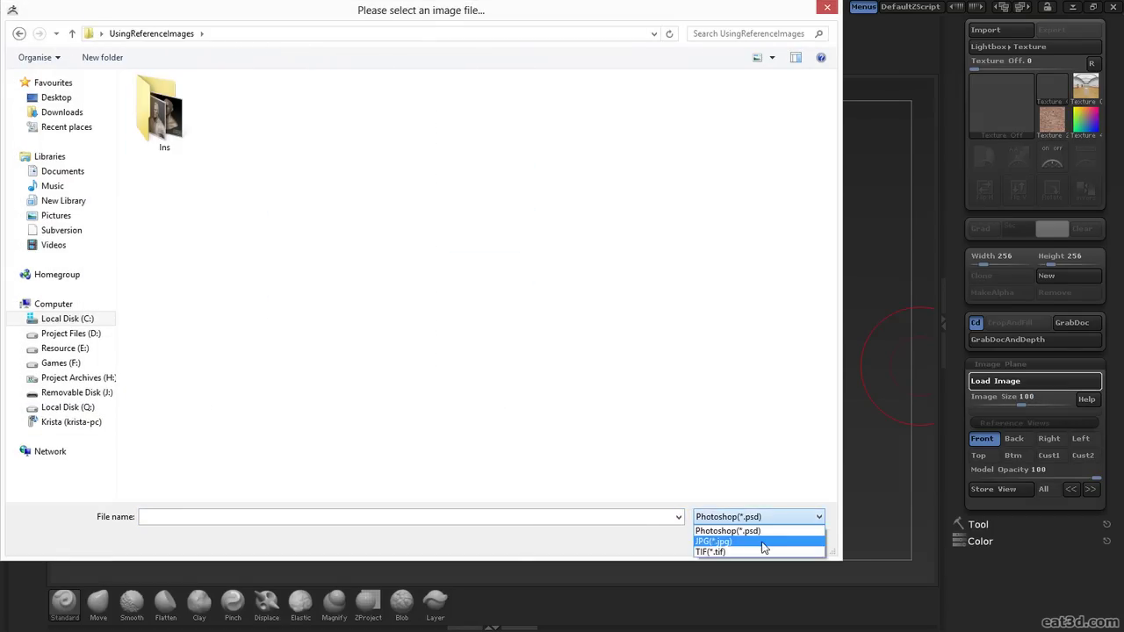
click(729, 550)
click(244, 125)
double_click(244, 125)
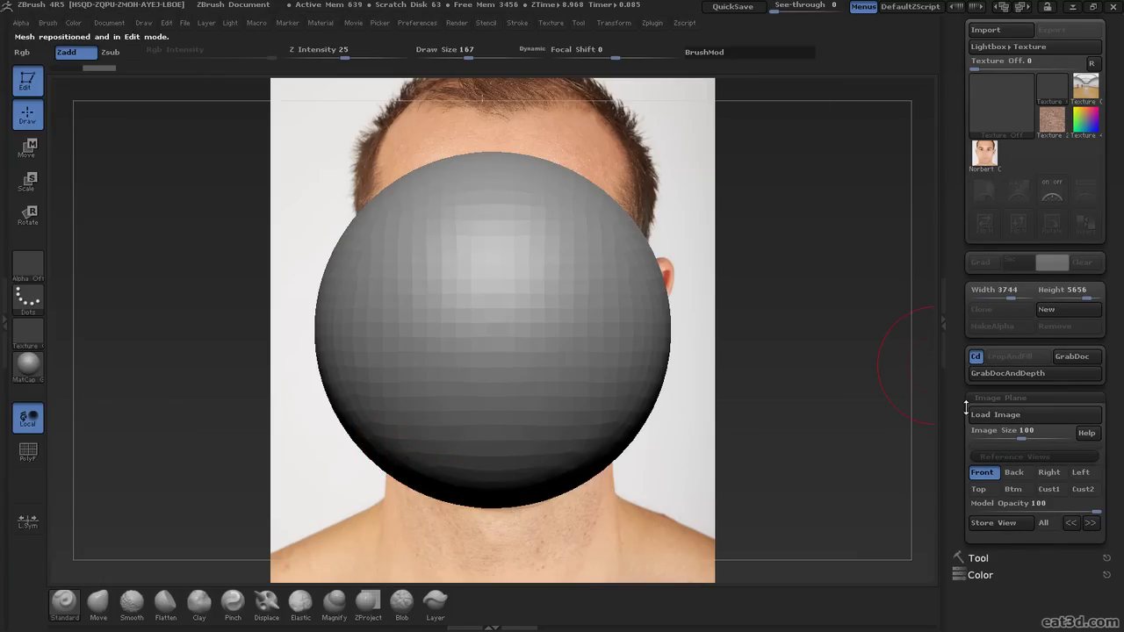
click(1010, 508)
drag(1010, 507, 1010, 510)
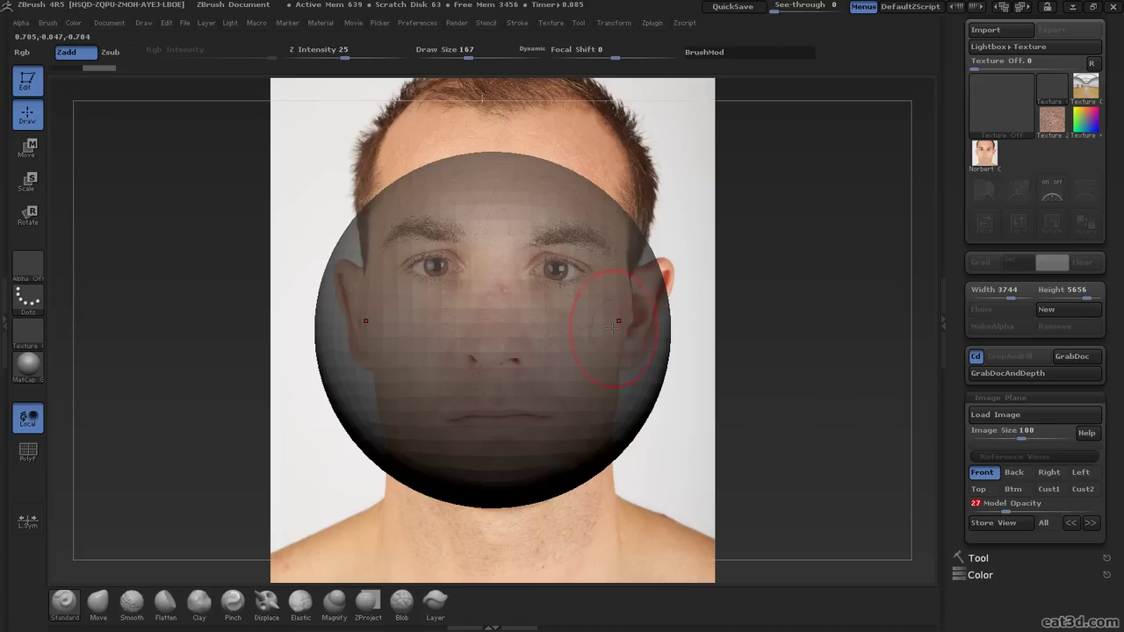
- Pull the sphere's sides and top to the front-view head outline using the Move brush, starting at draw size 430
key(s)
mouse_move(614, 343)
mouse_down()
mouse_move(659, 342)
mouse_move(615, 363)
mouse_up()
key(b)
key(m)
key(v)
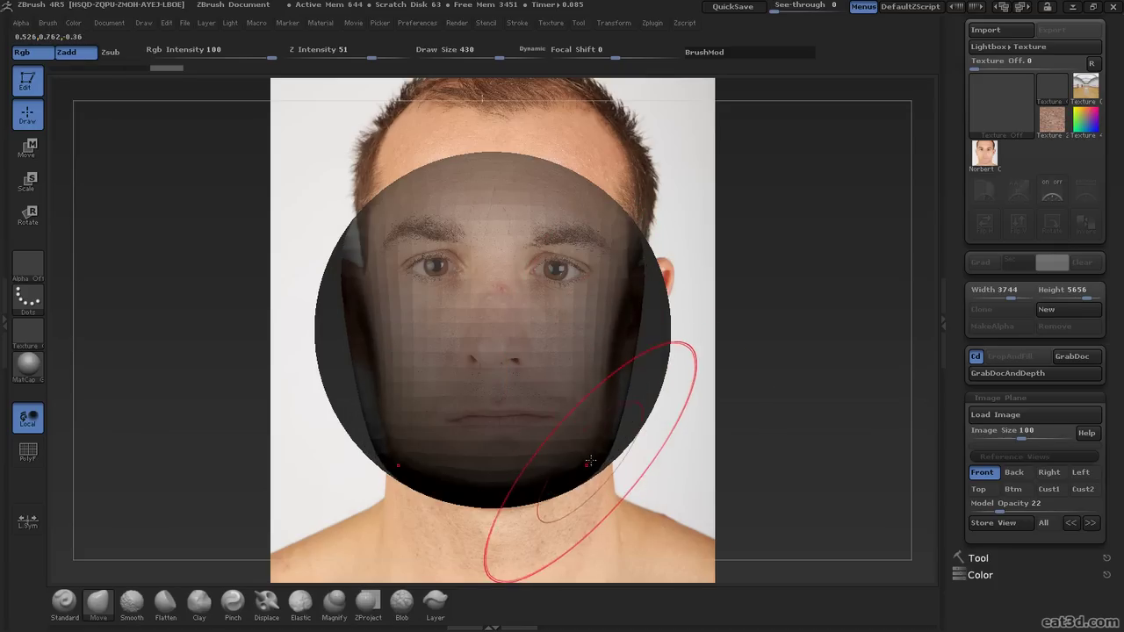
drag(641, 255, 598, 178)
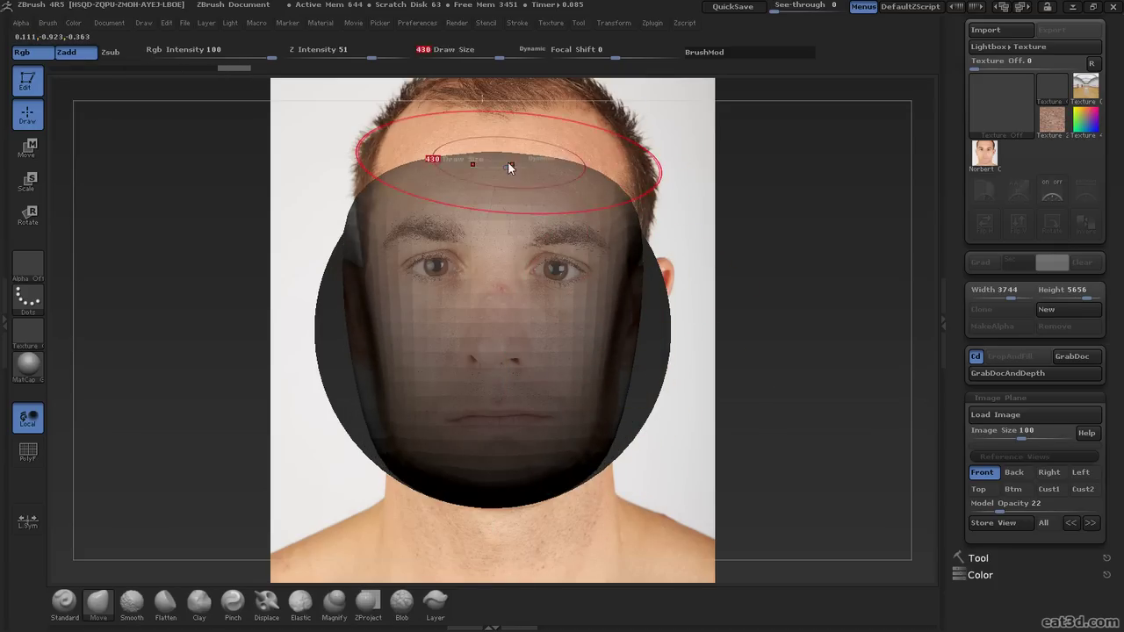
drag(510, 166, 519, 97)
drag(600, 151, 619, 113)
drag(656, 331, 611, 339)
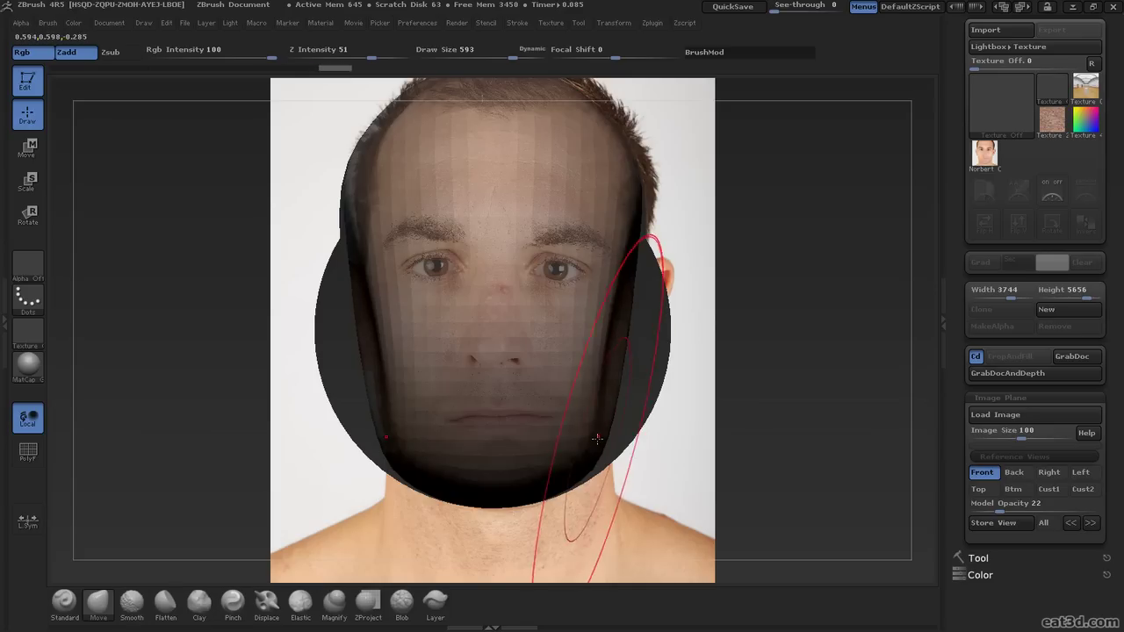
- Set the draw size to 430 and refine the sides of the head to match the front reference
text(s430)
key(Return)
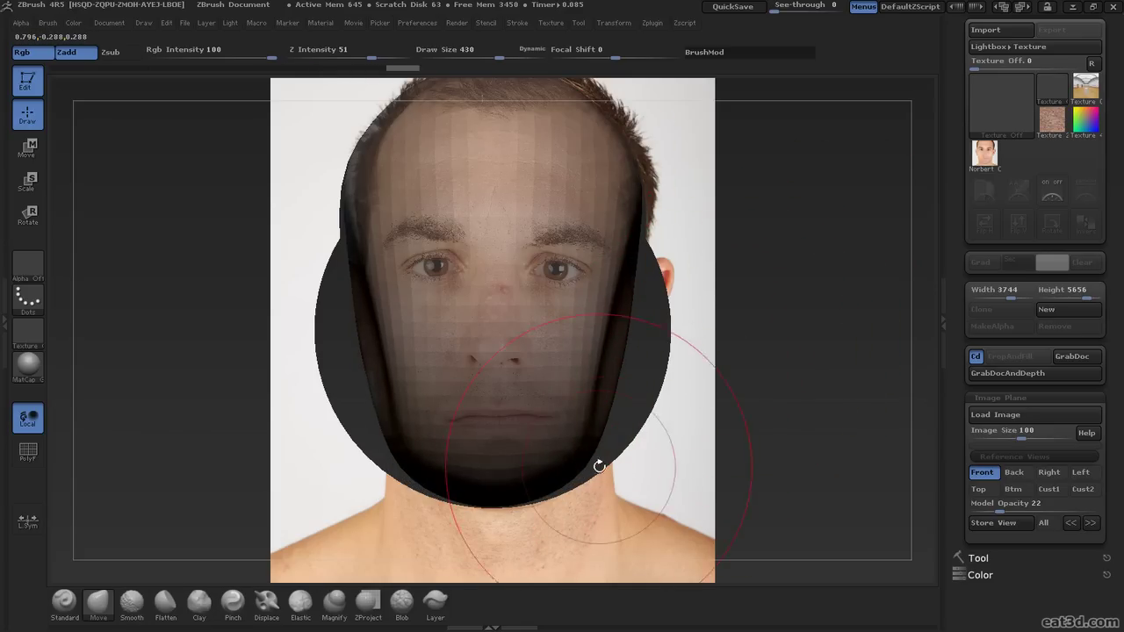
mouse_move(783, 356)
mouse_down()
mouse_move(729, 338)
mouse_move(747, 351)
mouse_move(697, 315)
mouse_up()
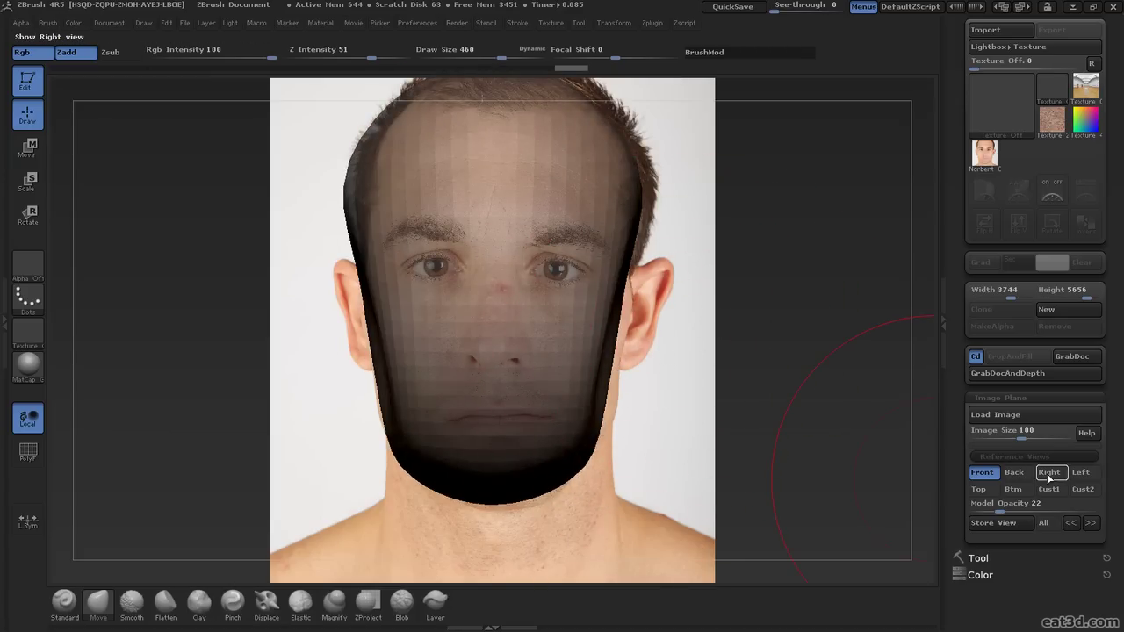
- Switch to the Left reference view and load the side-profile head JPG as its image plane
click(1080, 473)
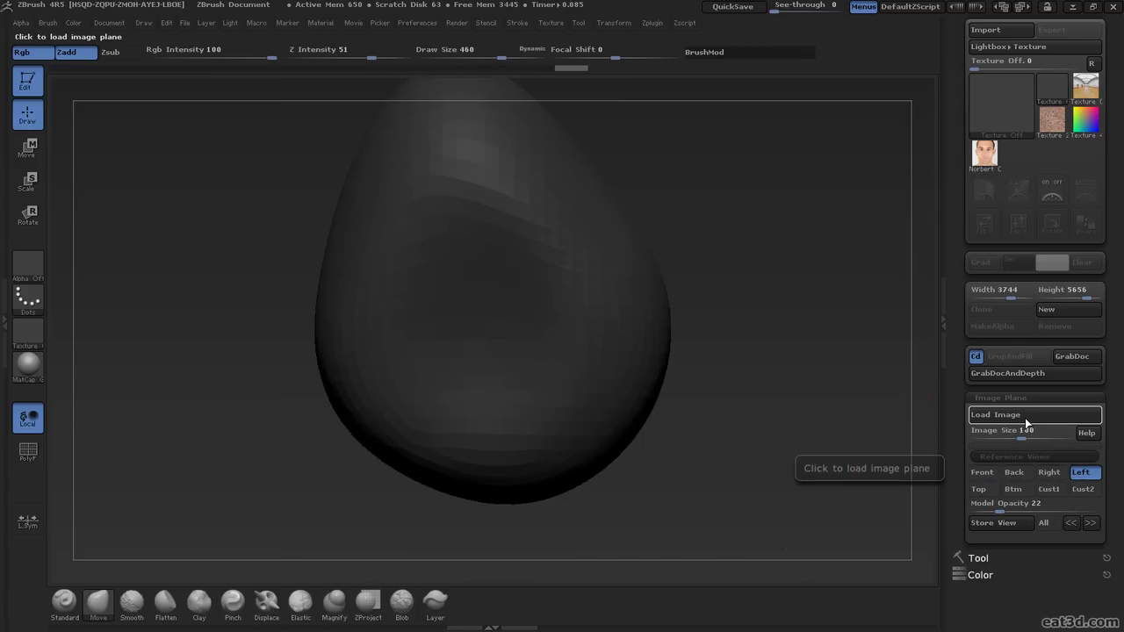
click(1032, 415)
click(758, 516)
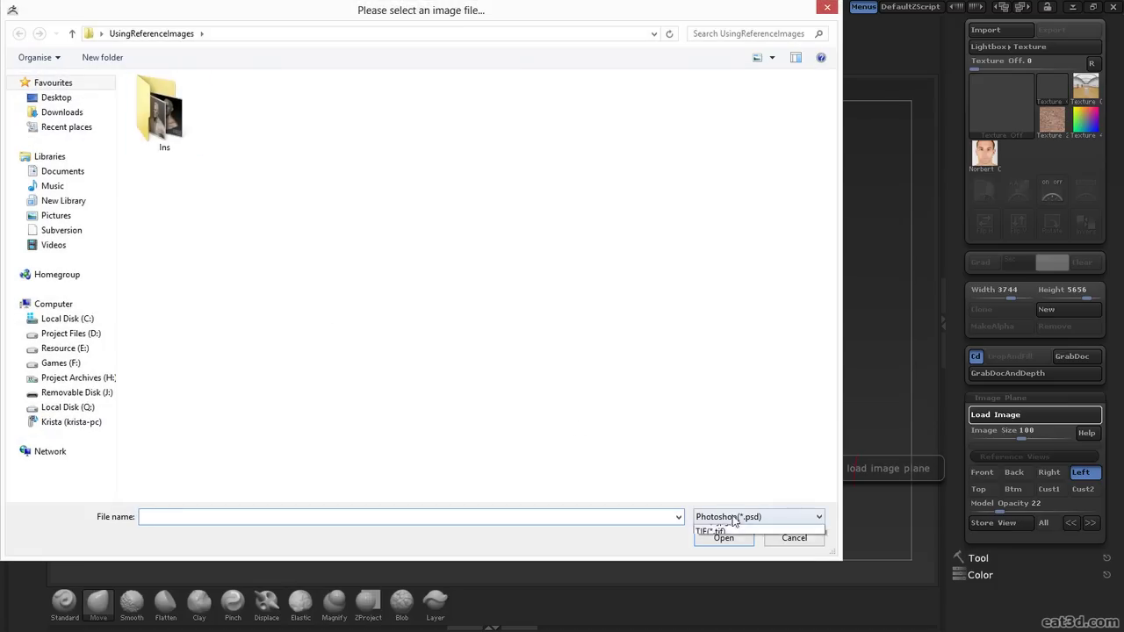
click(735, 541)
double_click(557, 110)
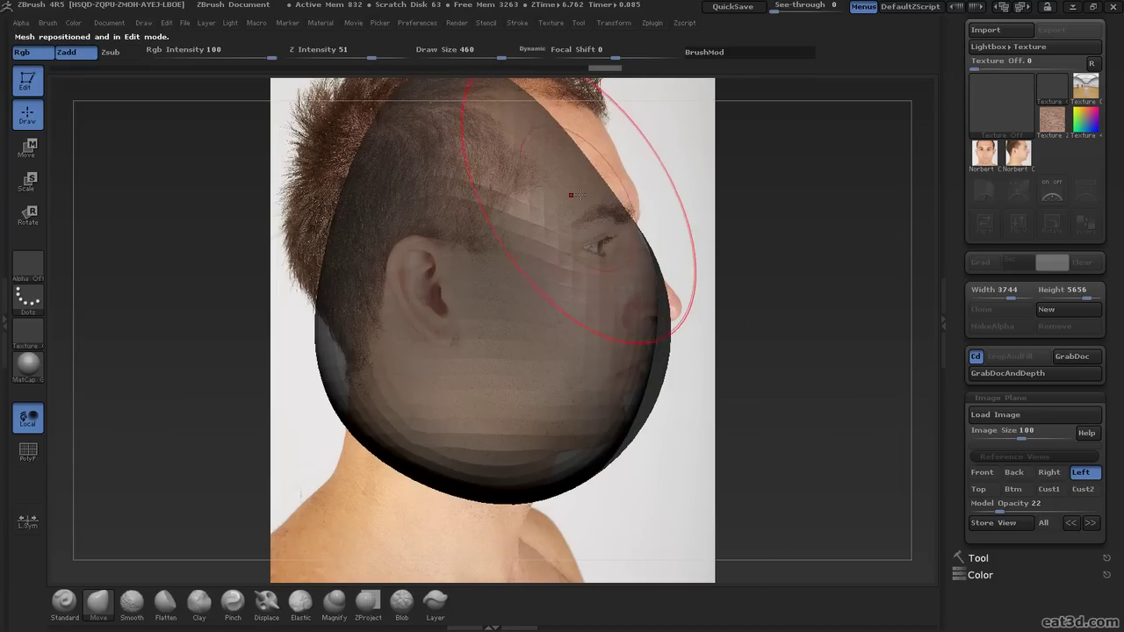
- Move the mesh's forehead and lower jaw toward the profile outline, and store the Left view
drag(614, 221, 580, 103)
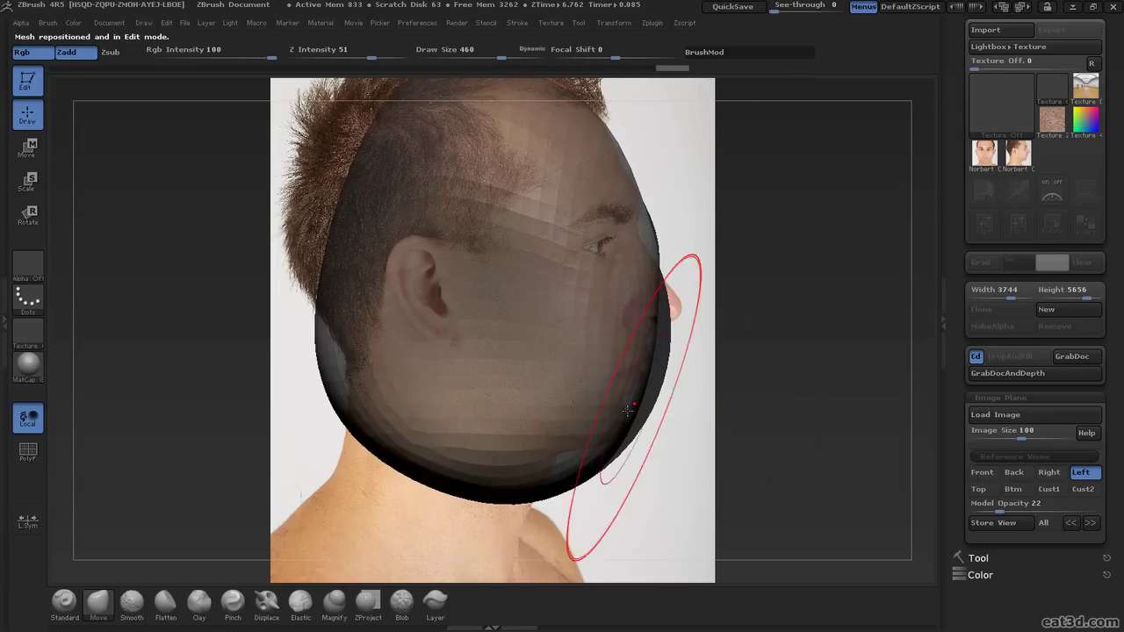
drag(539, 481, 420, 496)
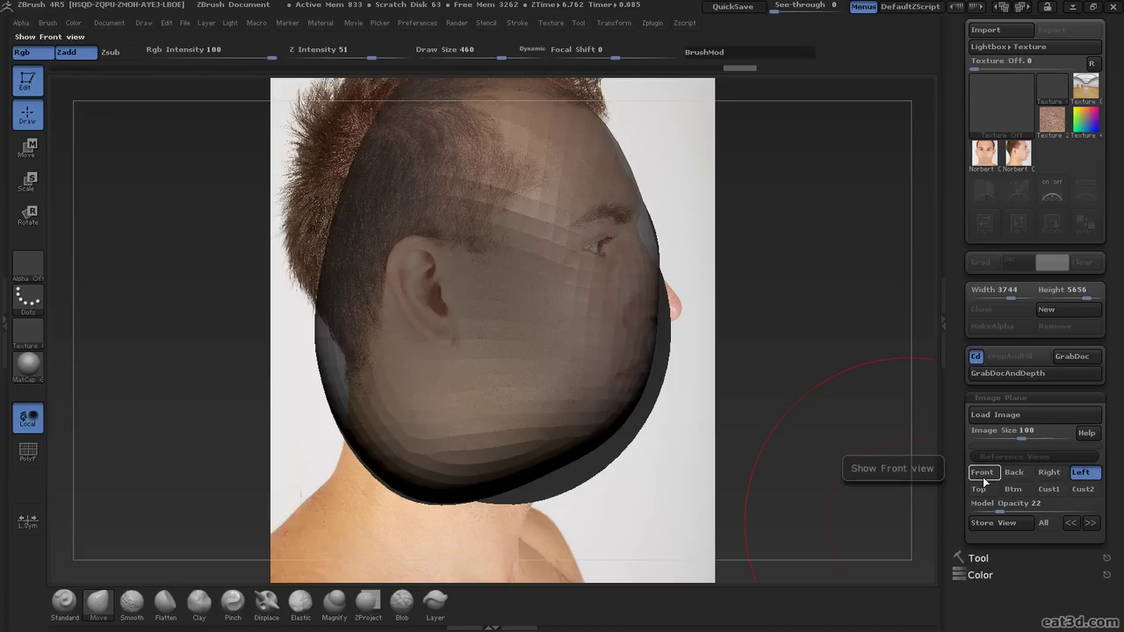
click(999, 524)
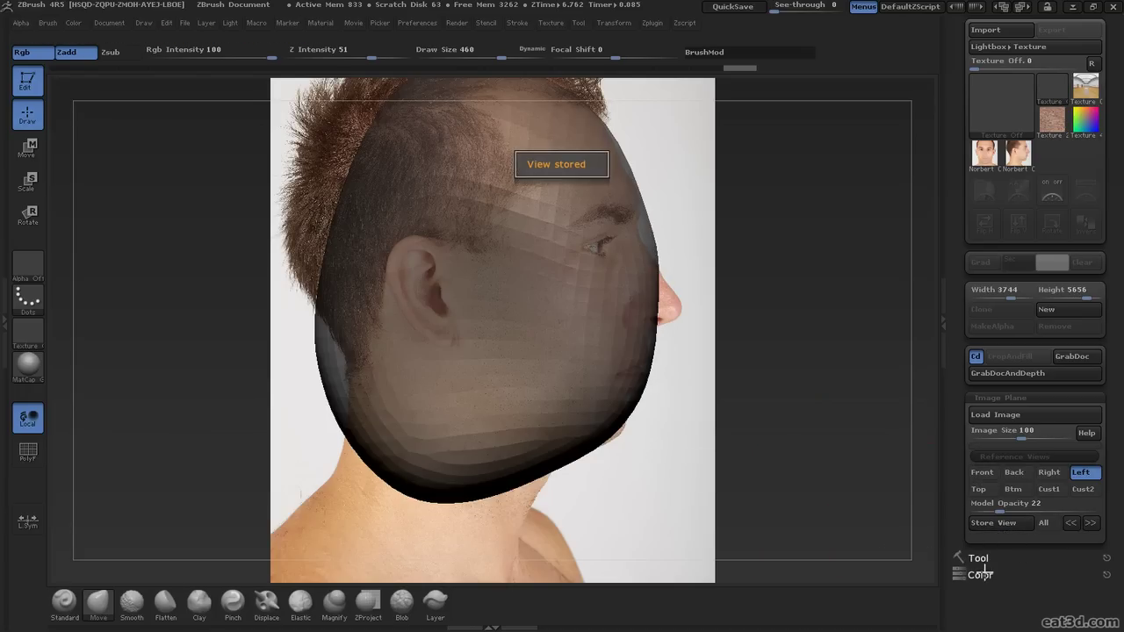
- Compare the head mesh with the reference views by switching views and orbiting around the model
click(997, 489)
click(1081, 473)
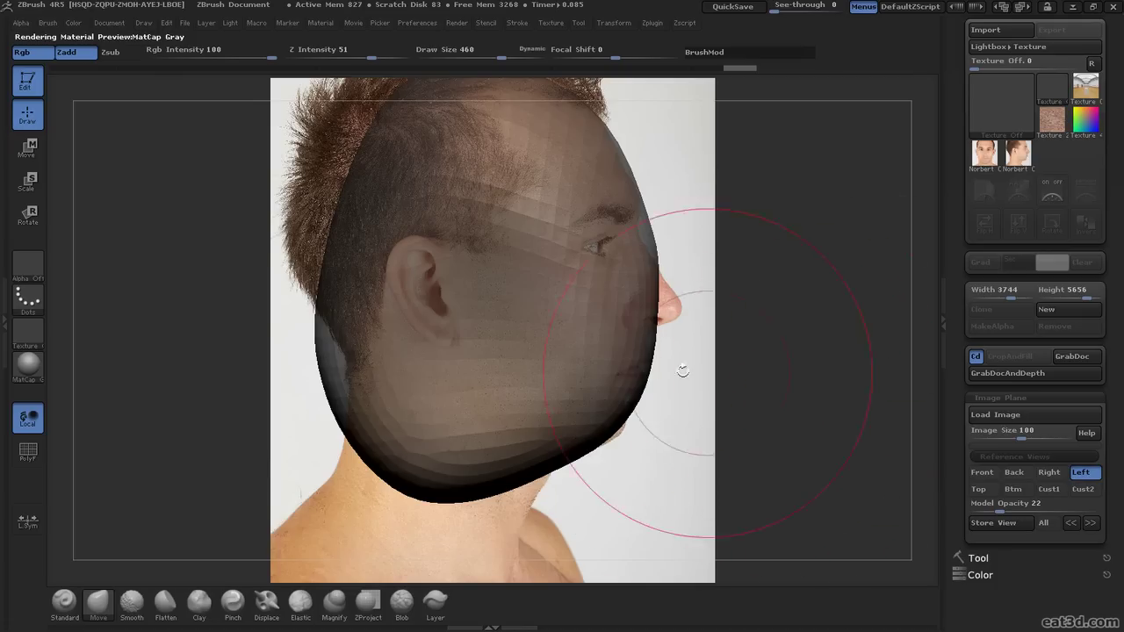
drag(747, 294, 518, 301)
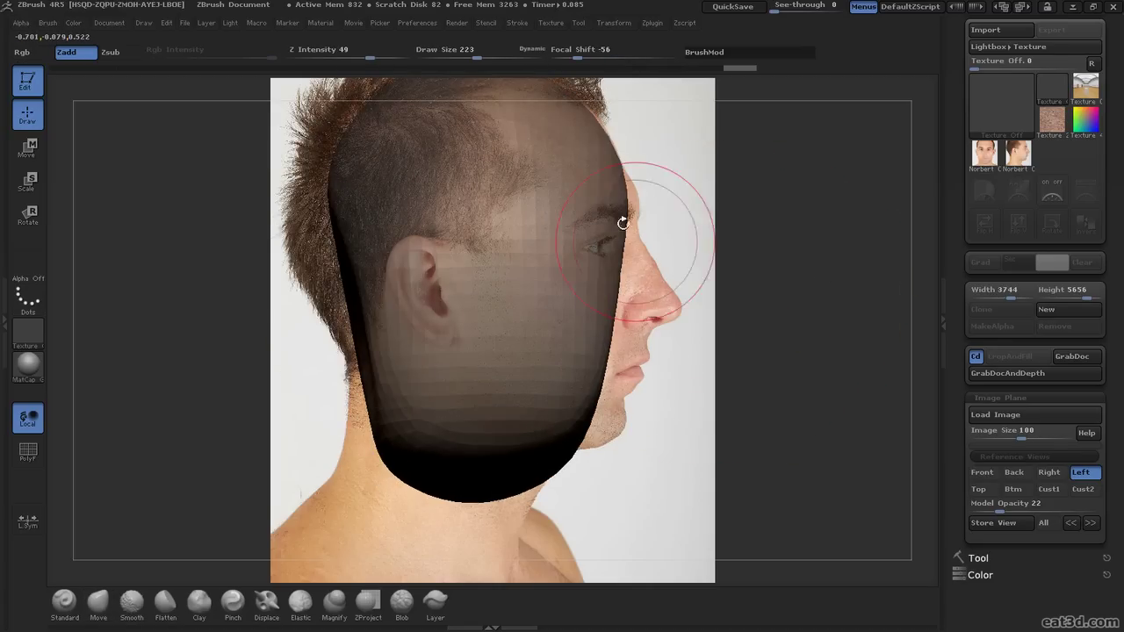
drag(680, 316, 752, 516)
key(ctrl)
drag(758, 352, 801, 347)
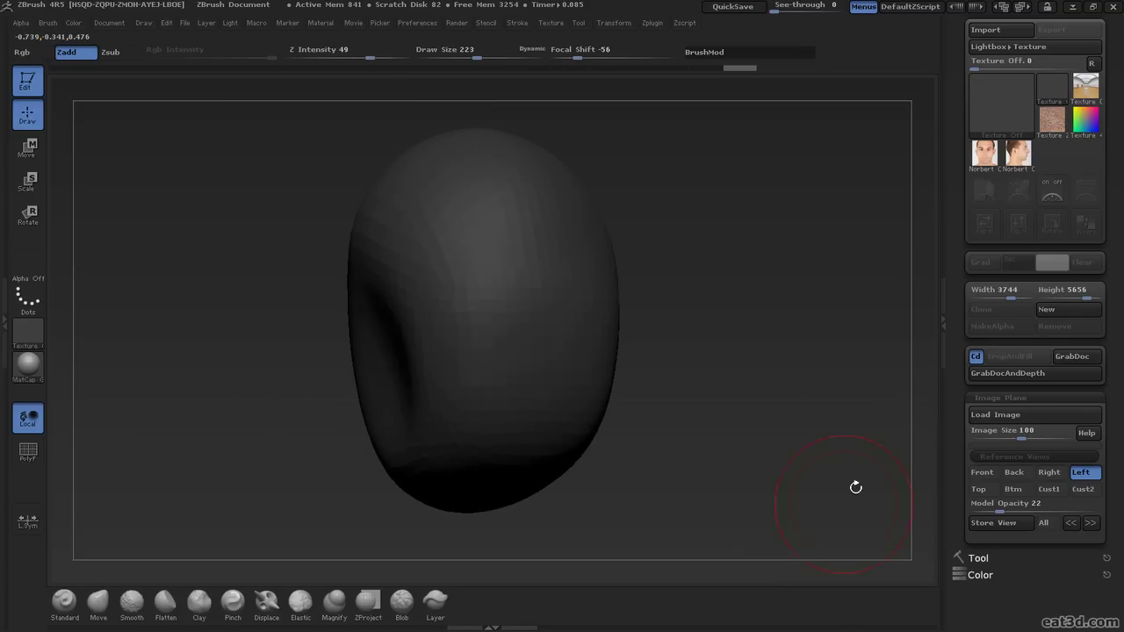
- Recall the stored Left view and raise the Model Opacity
click(1085, 475)
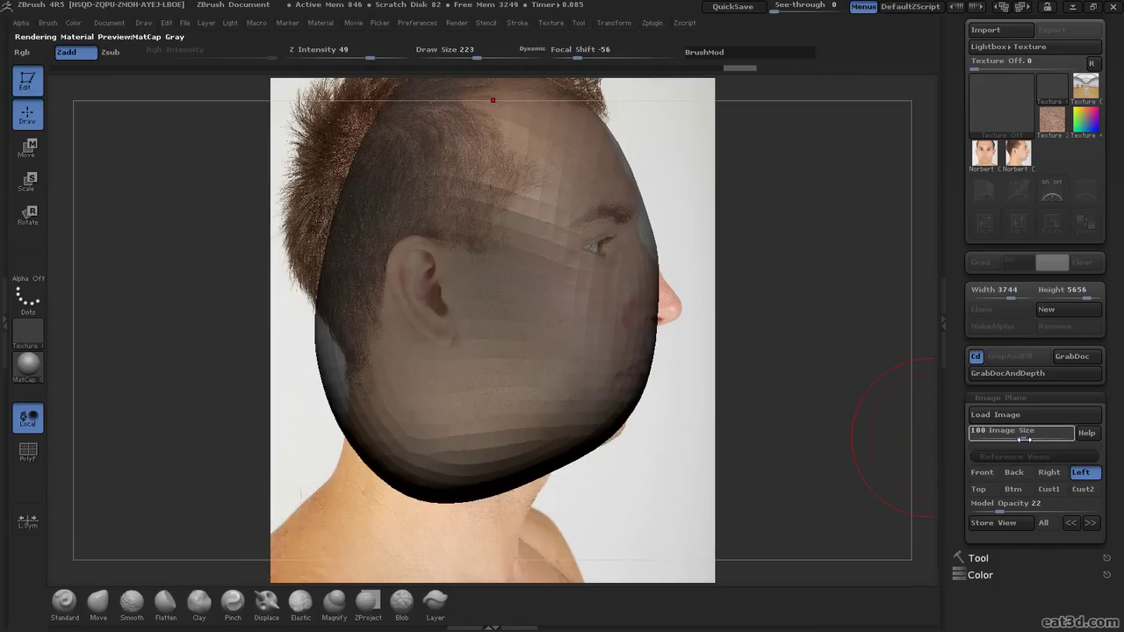
drag(1000, 509, 1027, 509)
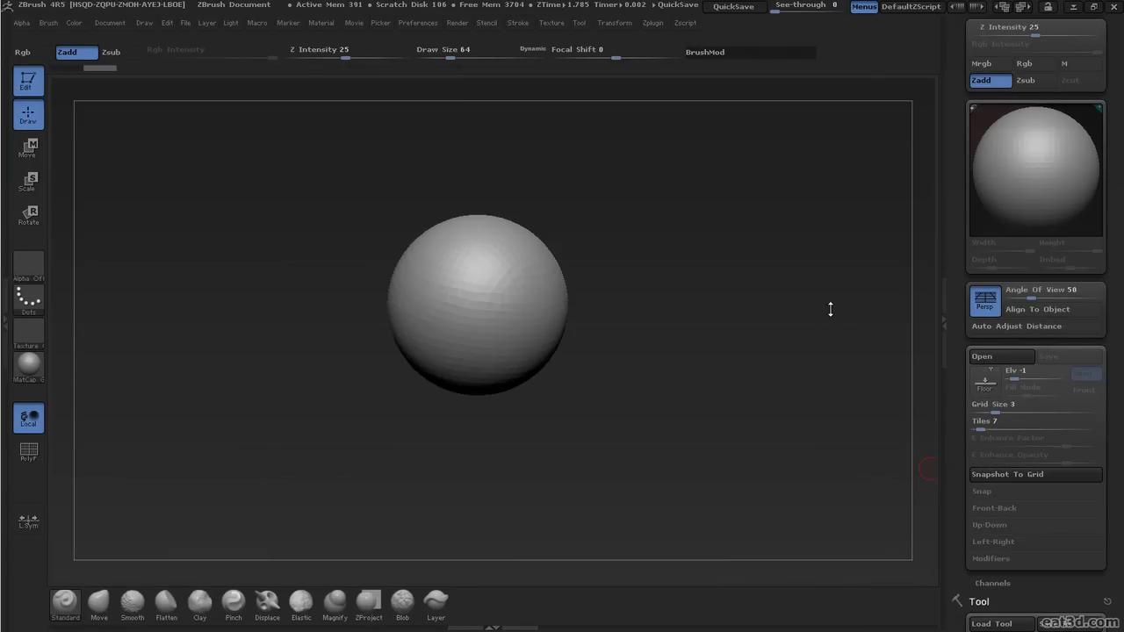
- Examine the perspective, floor and grid settings of the Draw palette
drag(1104, 384, 1111, 436)
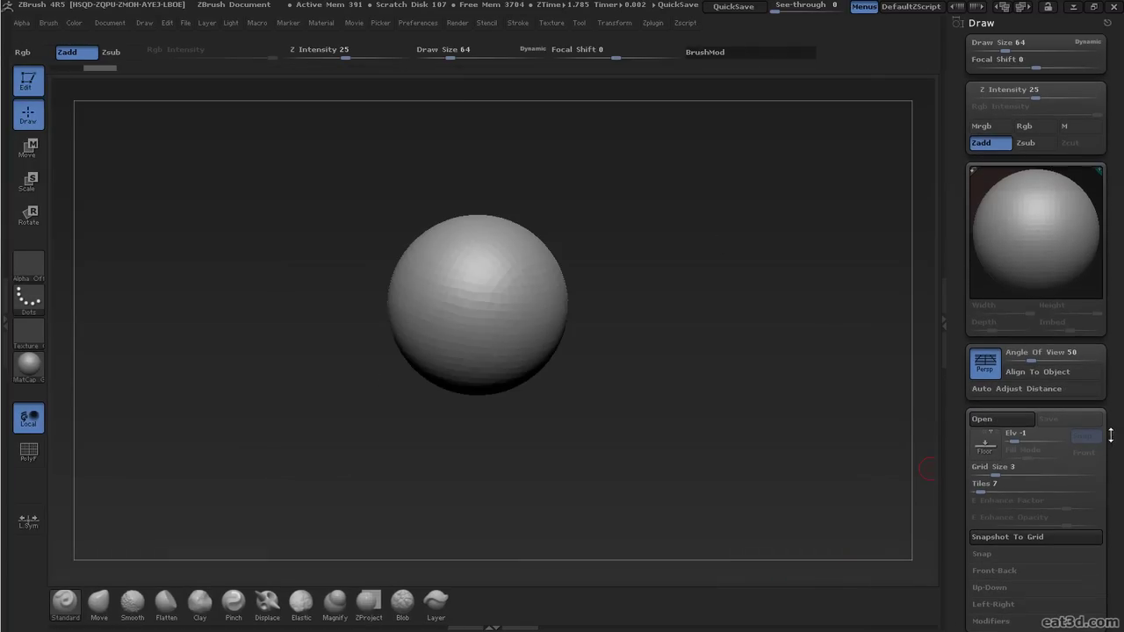
click(146, 24)
click(143, 41)
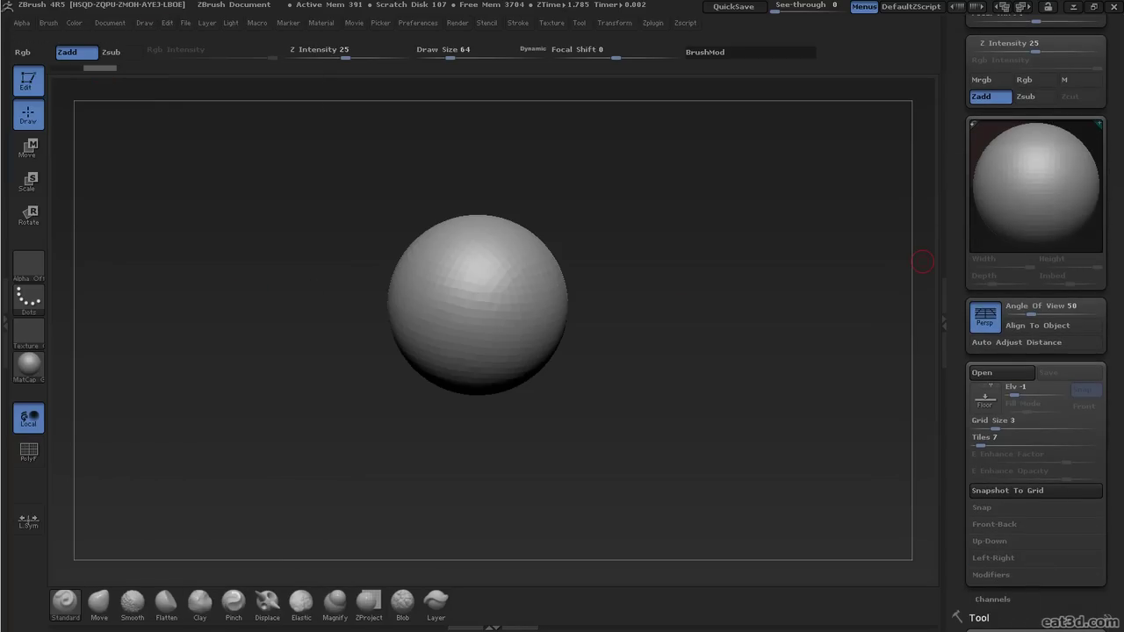
- Turn on the floor grid beneath the sphere and test-render the scene from an angled view
scroll(1115, 400, down, 1)
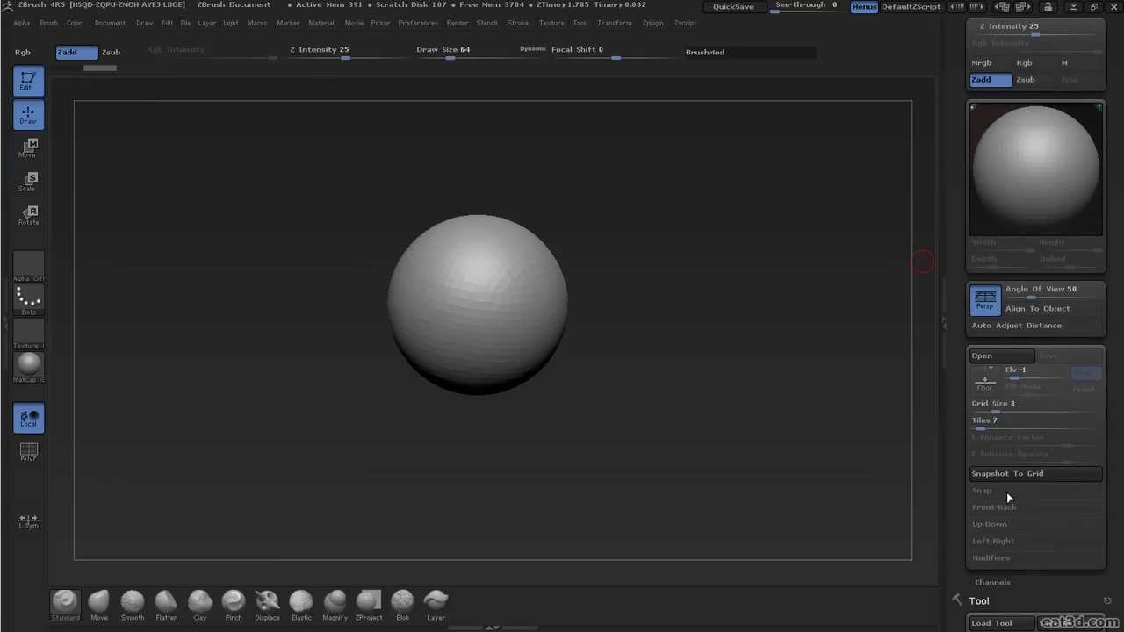
click(986, 383)
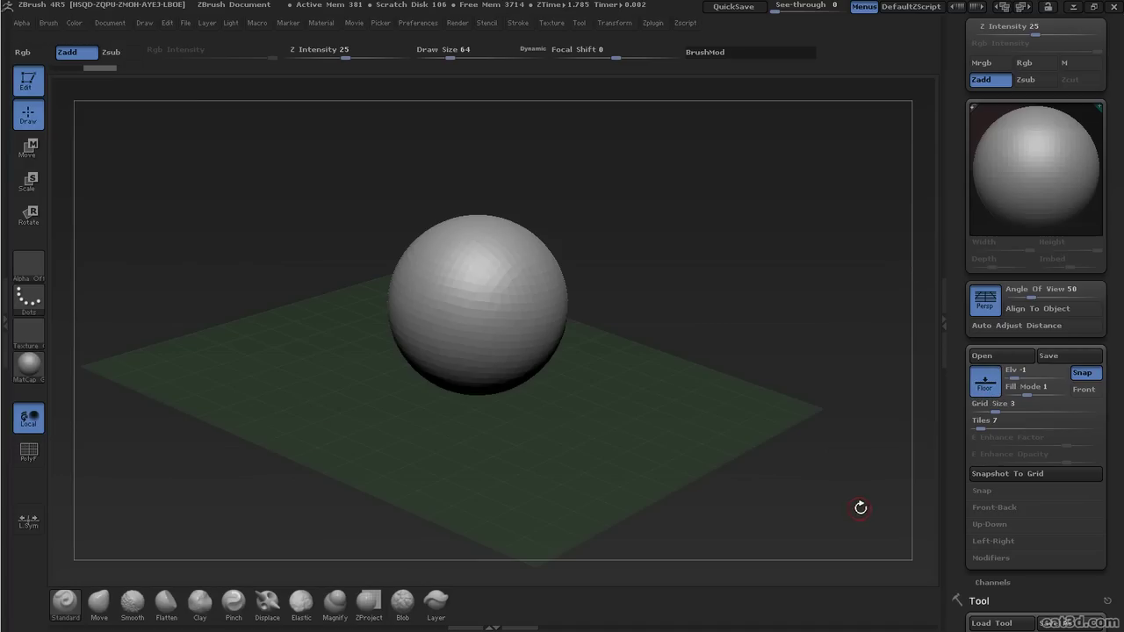
drag(798, 346, 785, 349)
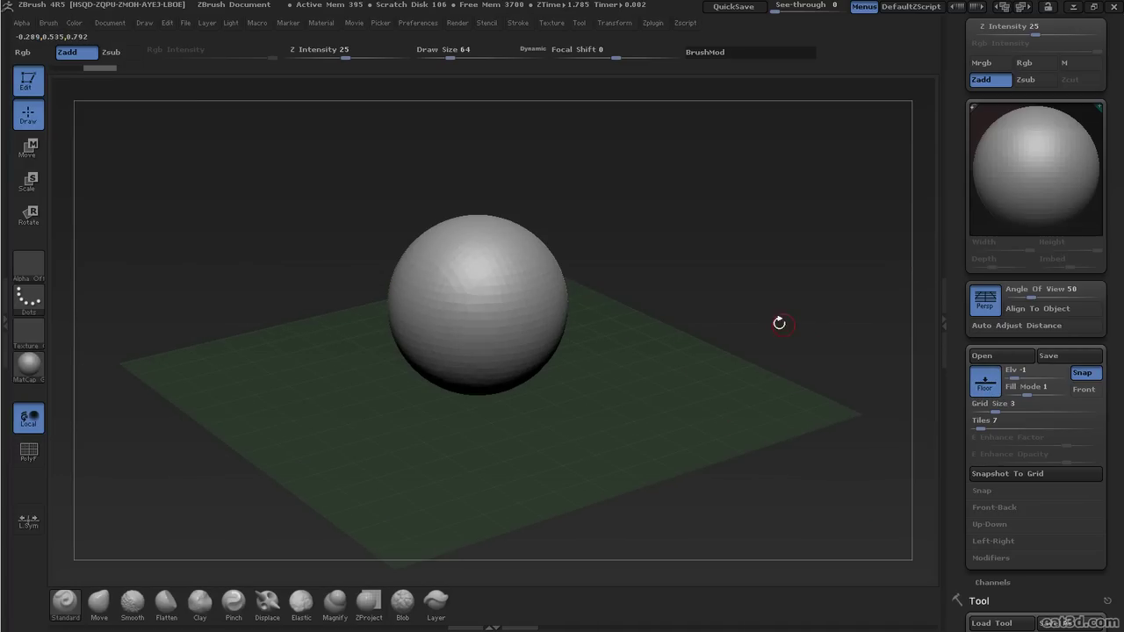
drag(769, 334, 886, 363)
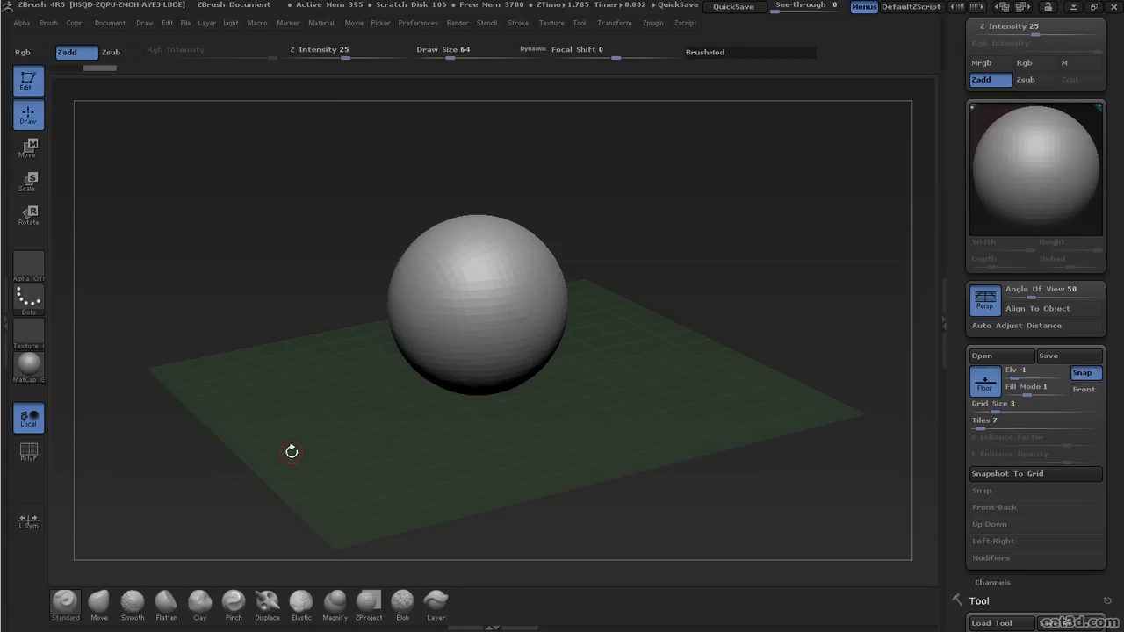
key(shift+ctrl+r)
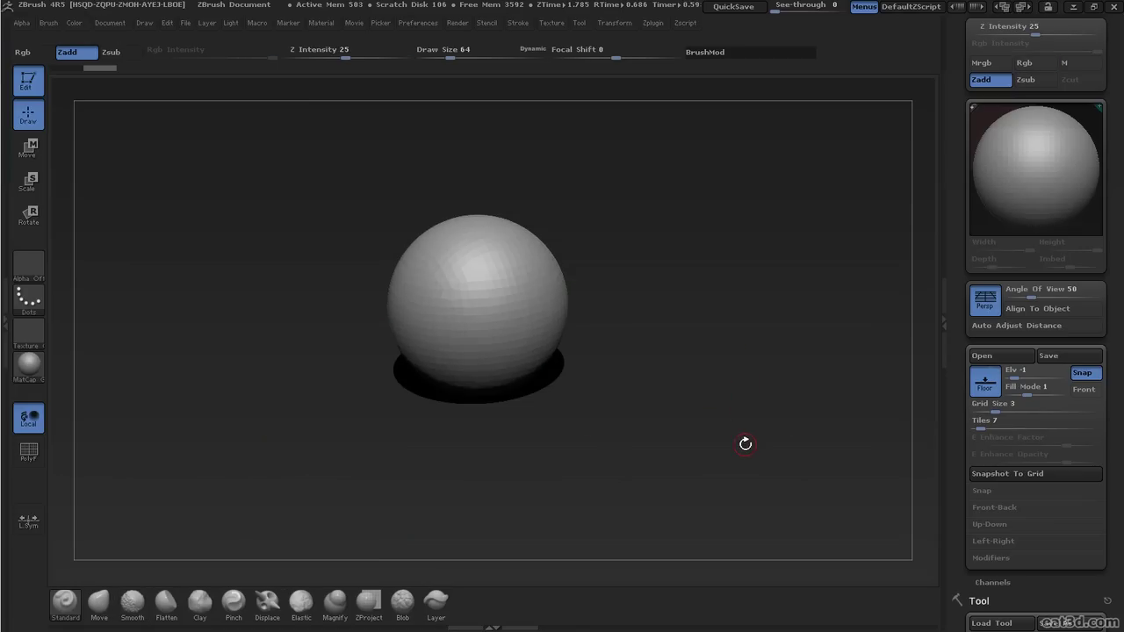
click(744, 447)
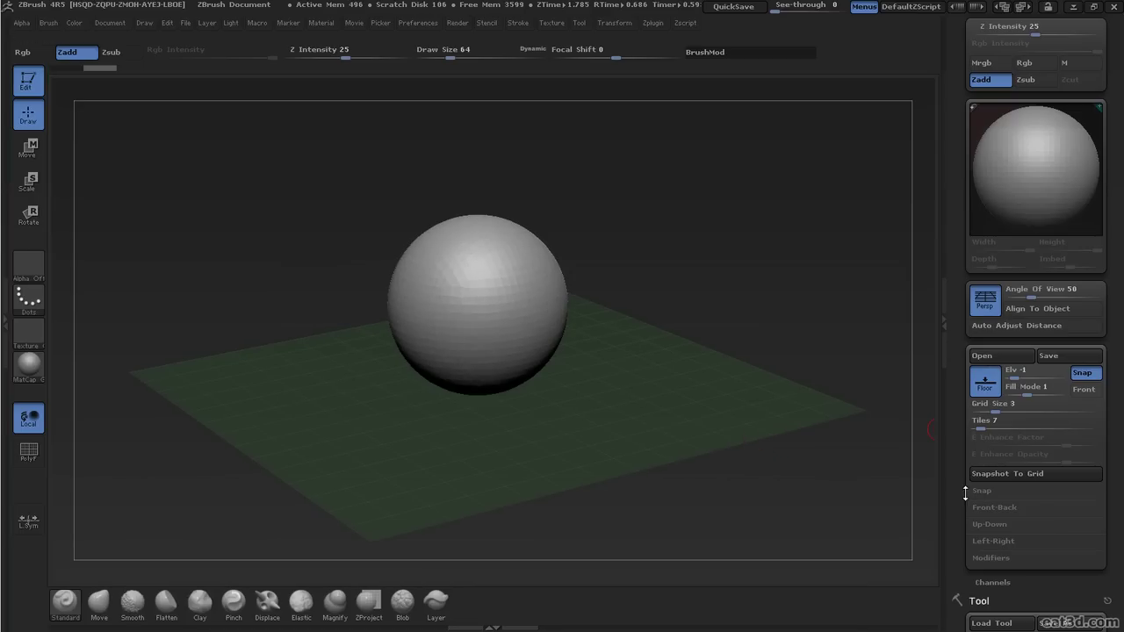
- Import the front head photo 0194.jpg as Map1 of the Front-Back grid plane
click(1018, 507)
scroll(1001, 465, down, 2)
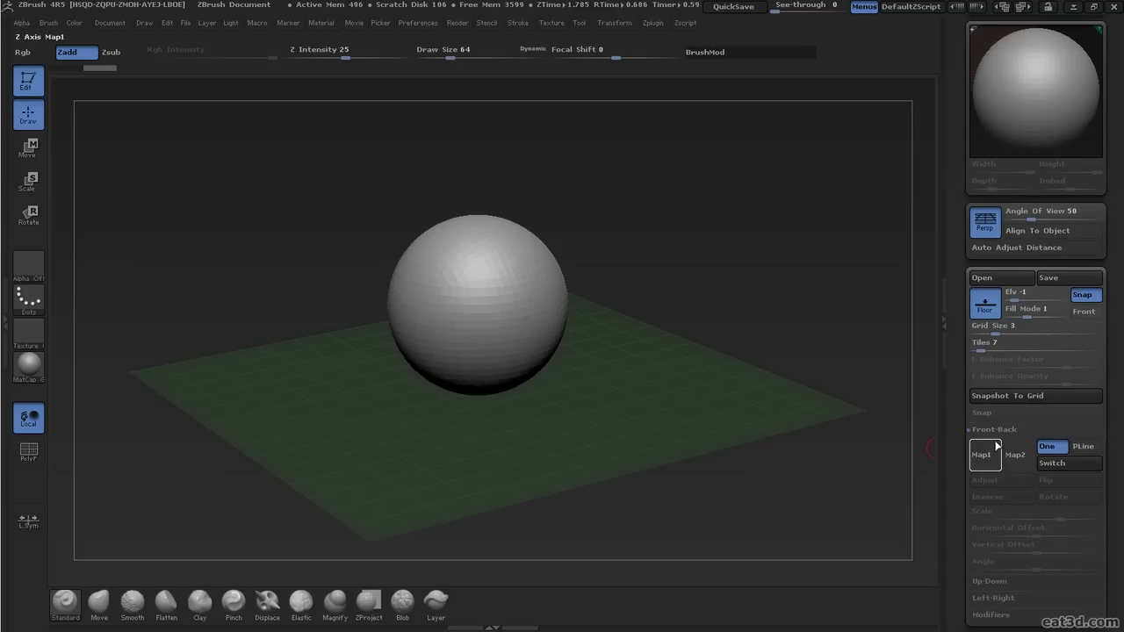
scroll(1122, 452, down, 1)
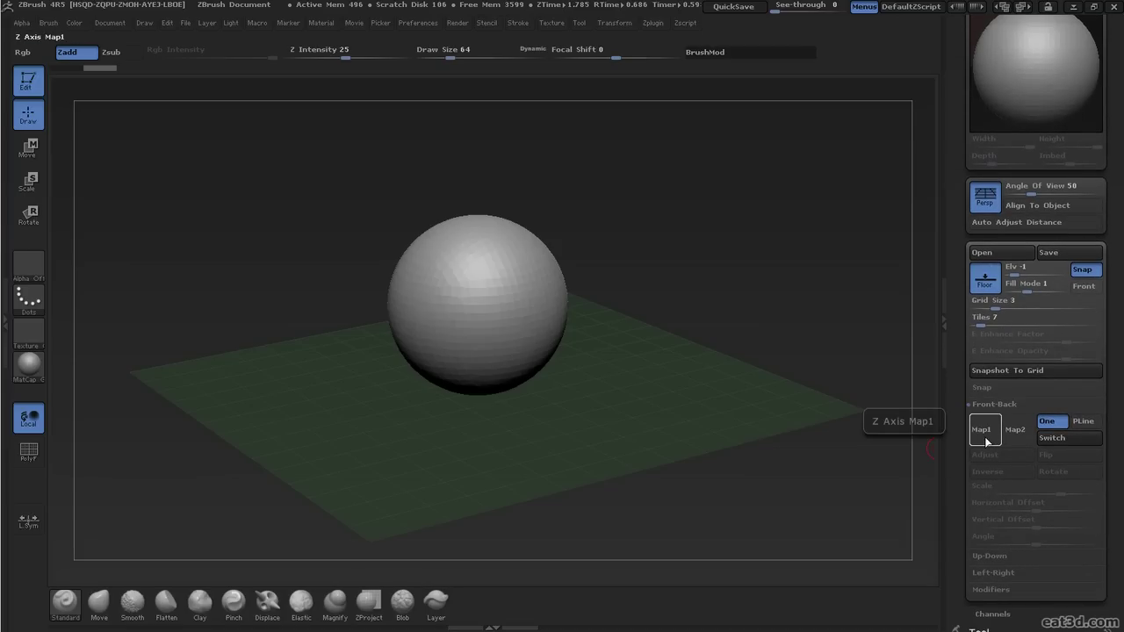
click(986, 441)
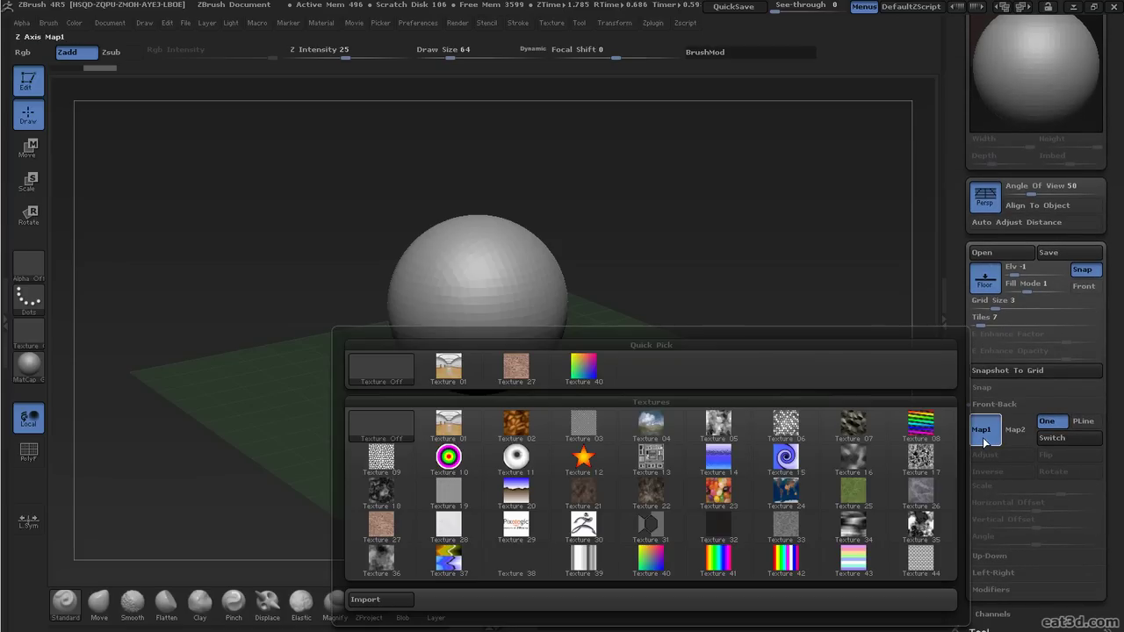
click(411, 599)
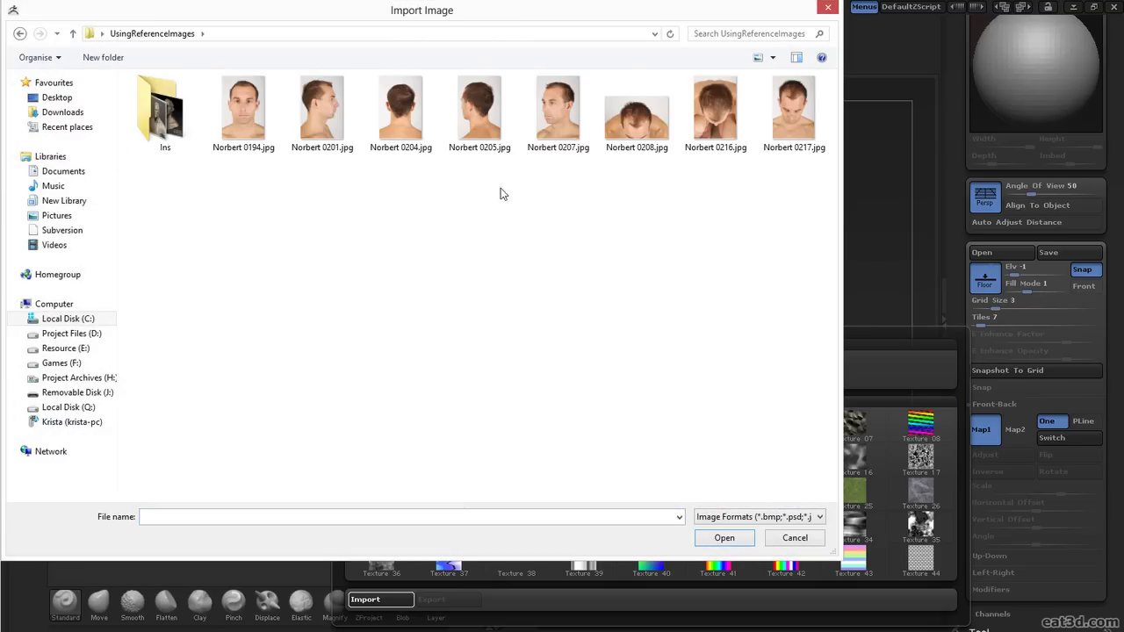
click(266, 113)
click(751, 536)
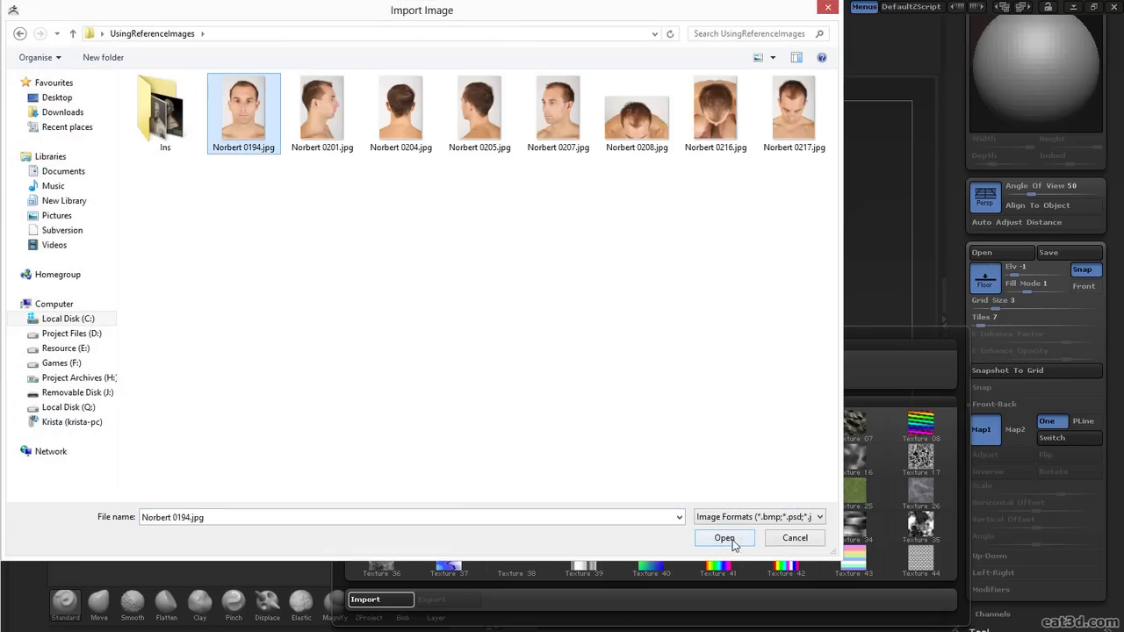
drag(834, 412, 728, 380)
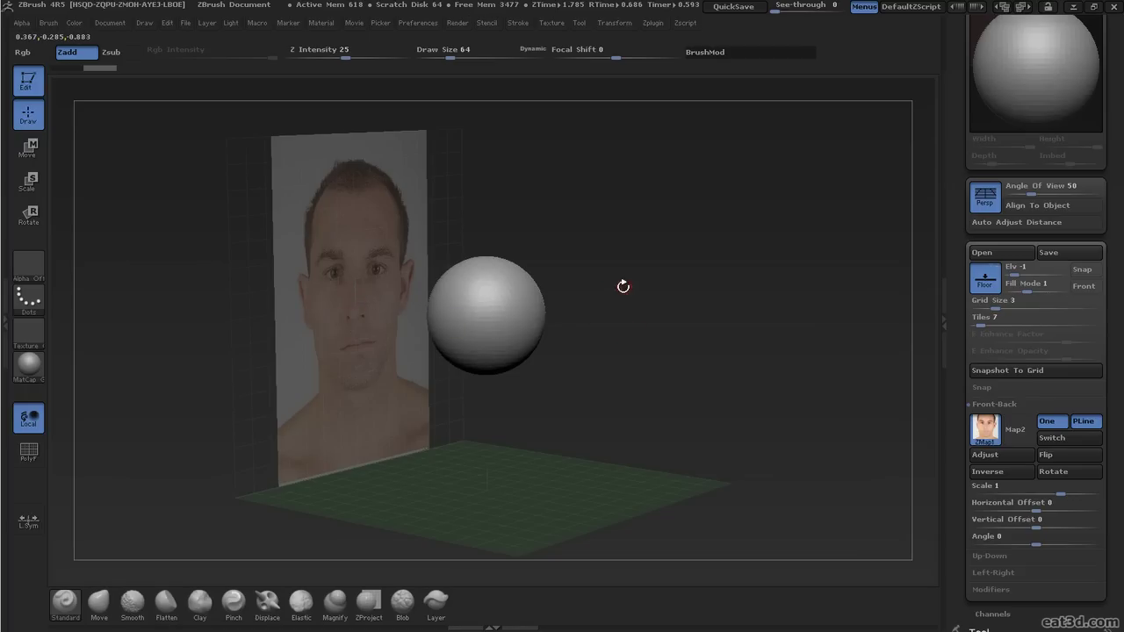
drag(811, 402, 747, 387)
- Import the side head photo 0201.jpg as Map1 of the Left-Right grid plane
click(1002, 402)
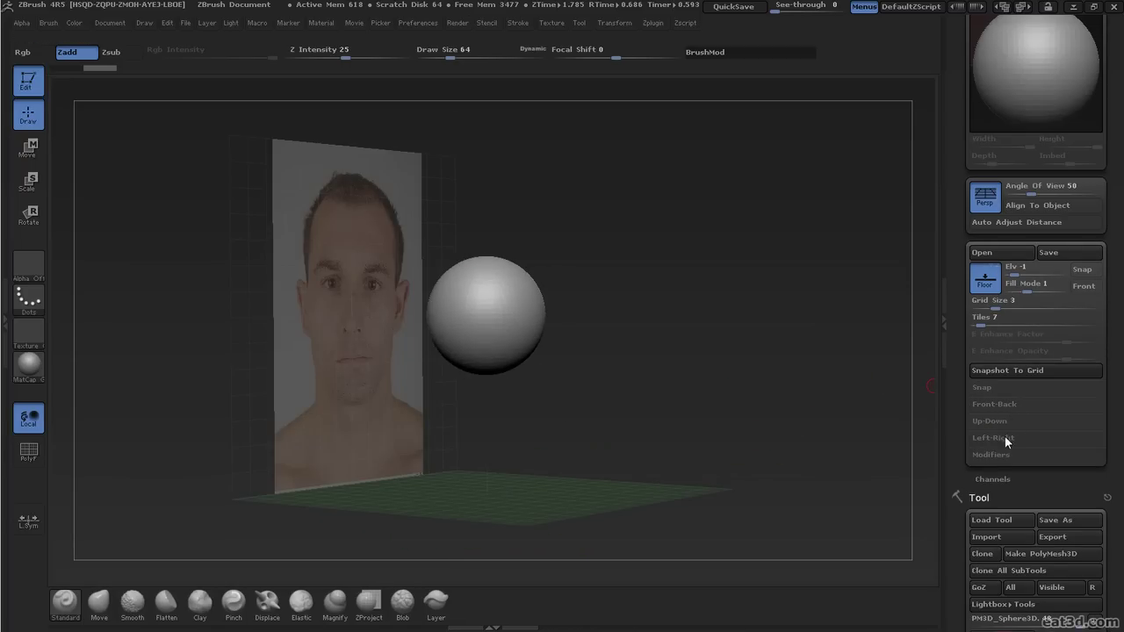
click(1005, 437)
click(985, 463)
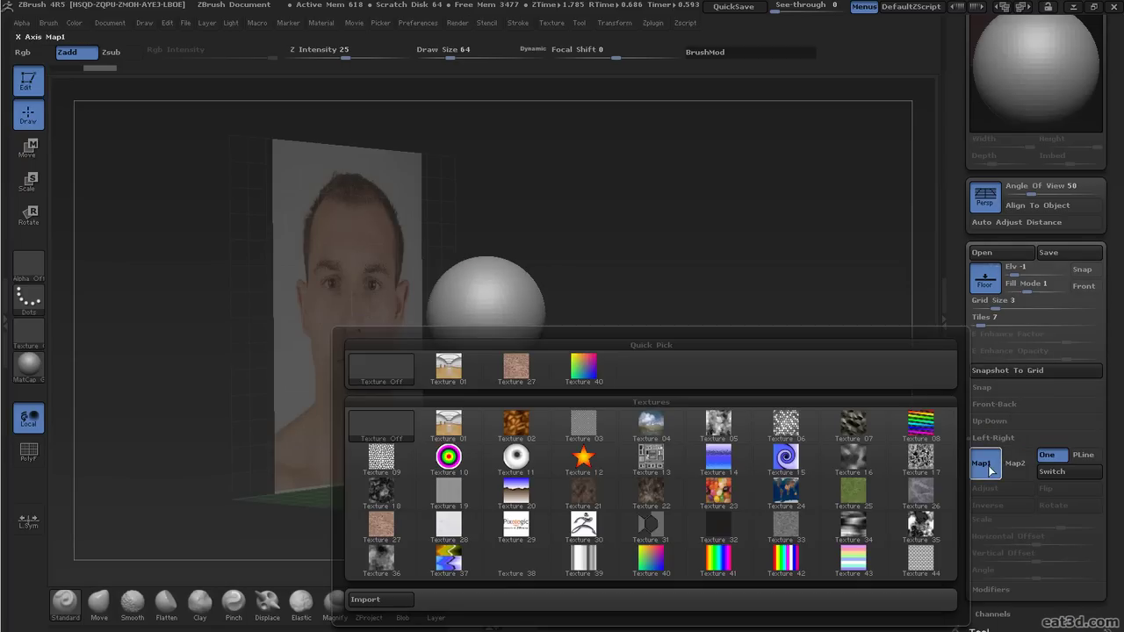
click(381, 606)
double_click(330, 136)
click(527, 376)
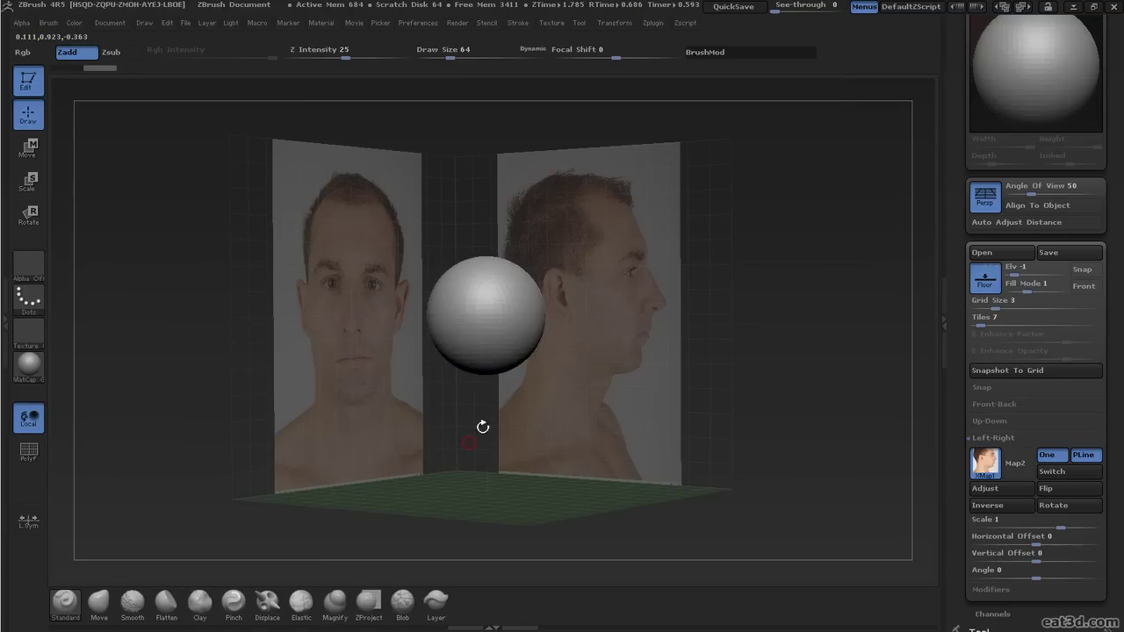
- Align the side photo with the front photo using a Left-Right map Scale of 1.1208 and Vertical Offset of 0.114
drag(810, 309, 556, 276)
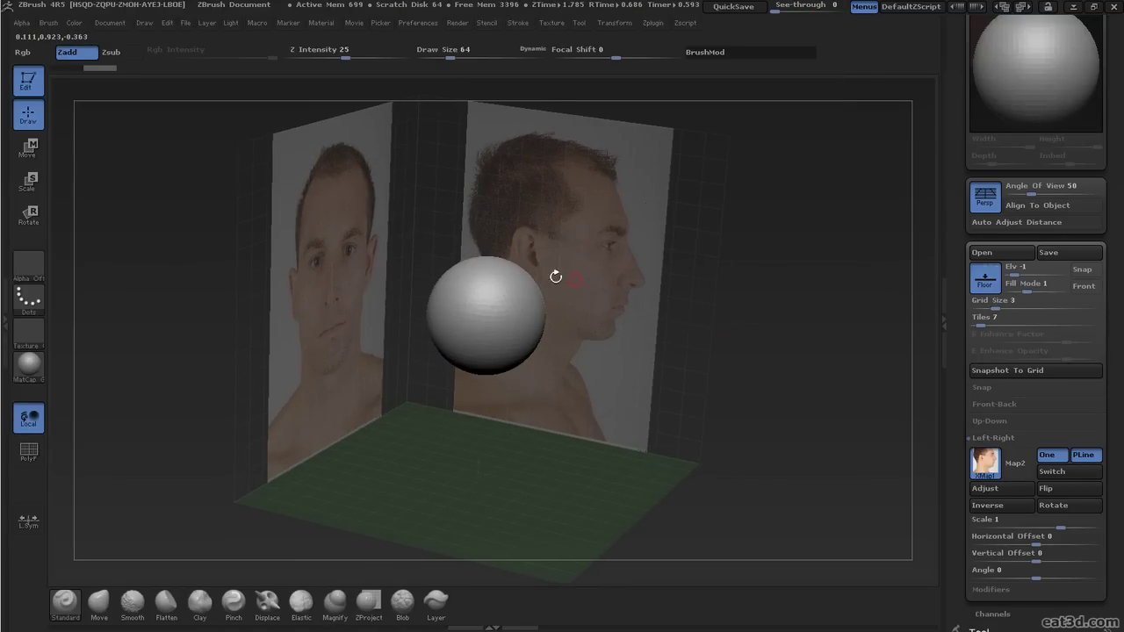
drag(789, 307, 777, 331)
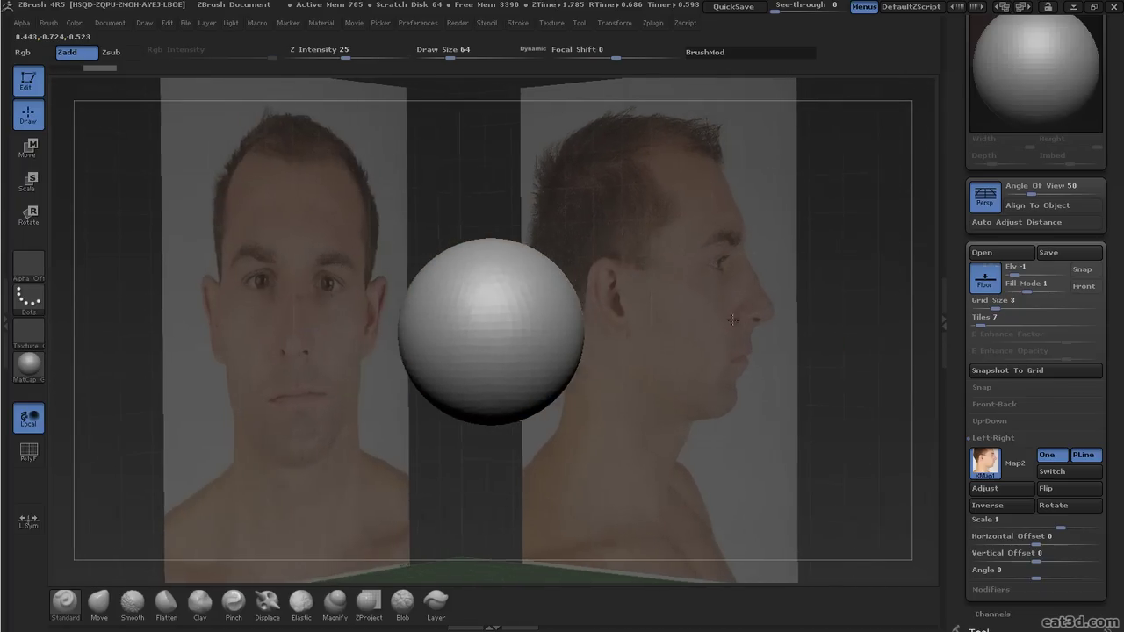
mouse_move(840, 293)
mouse_down()
mouse_move(855, 303)
mouse_move(839, 286)
mouse_up()
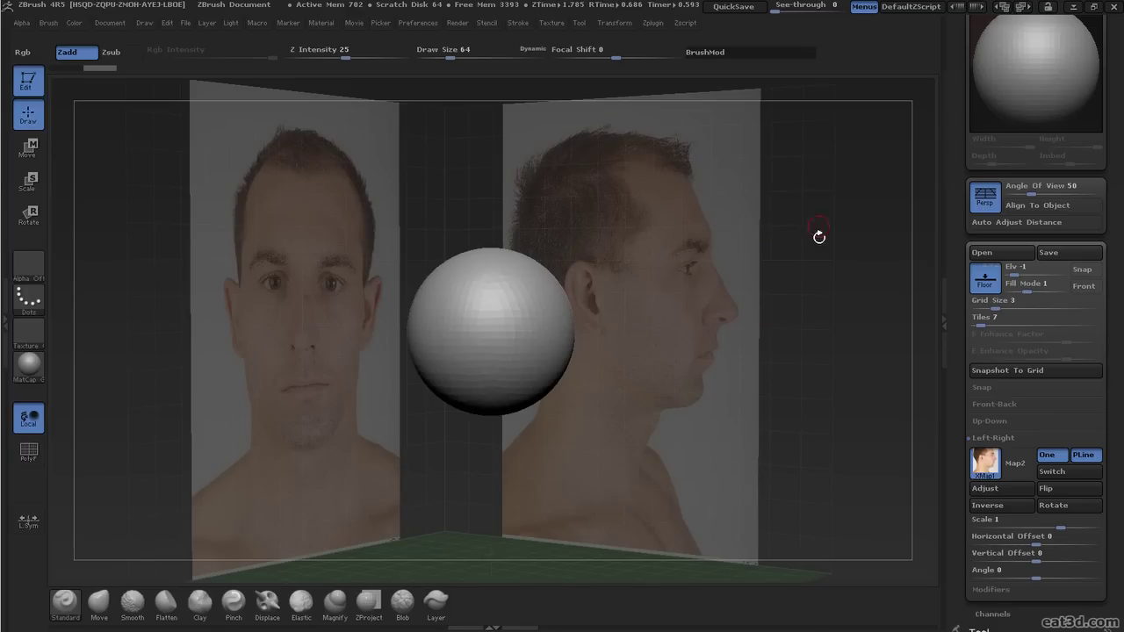
drag(820, 237, 979, 267)
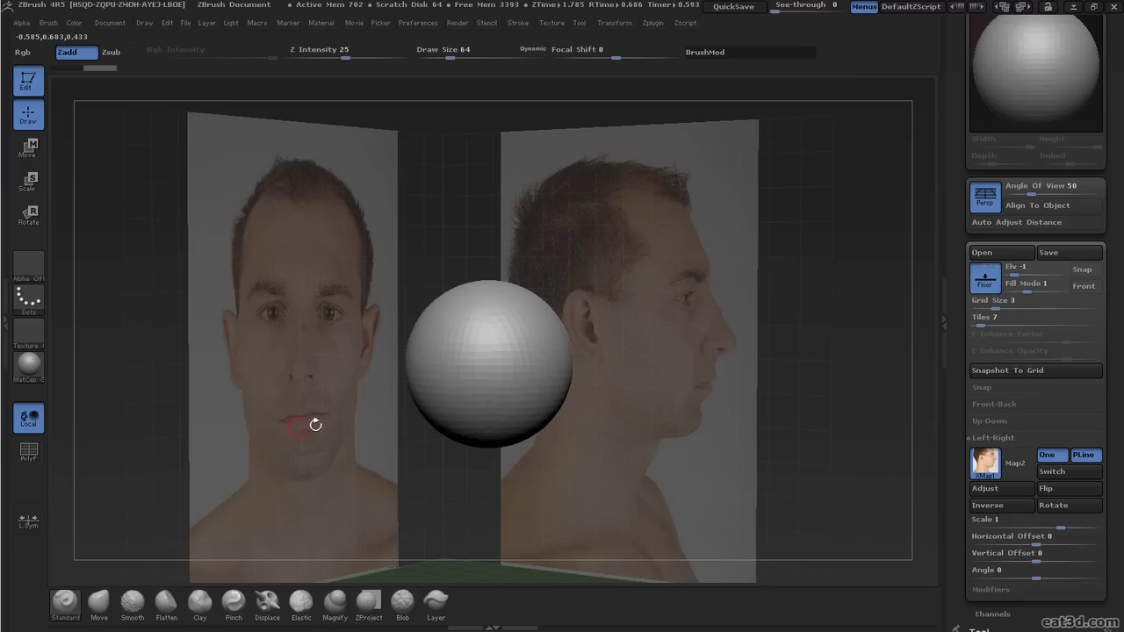
drag(866, 414, 843, 388)
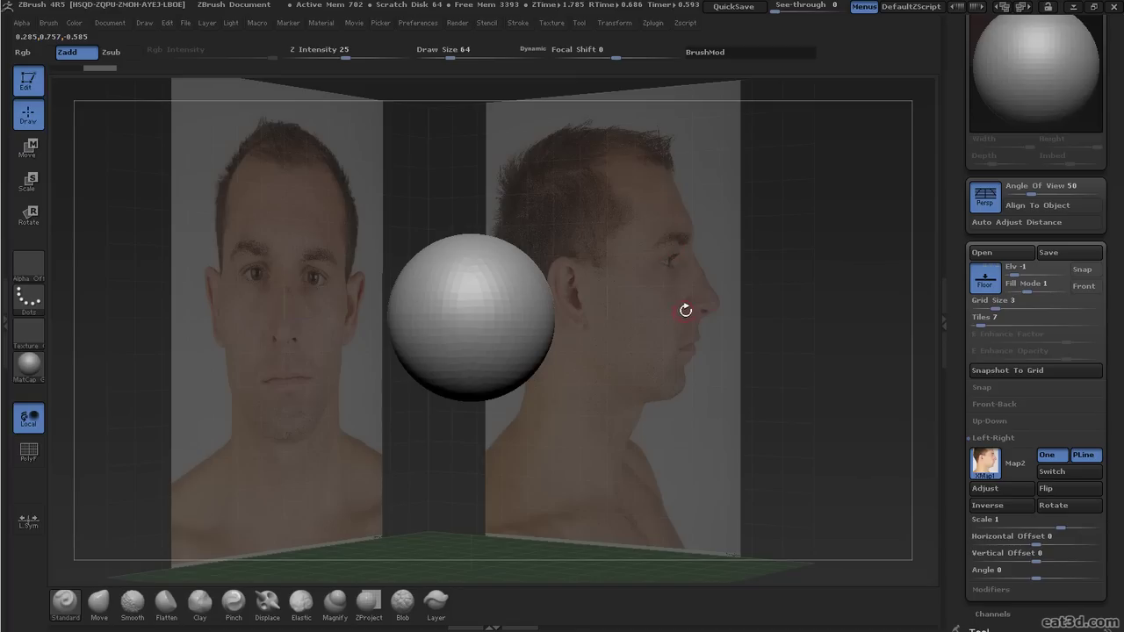
scroll(1037, 519, down, 1)
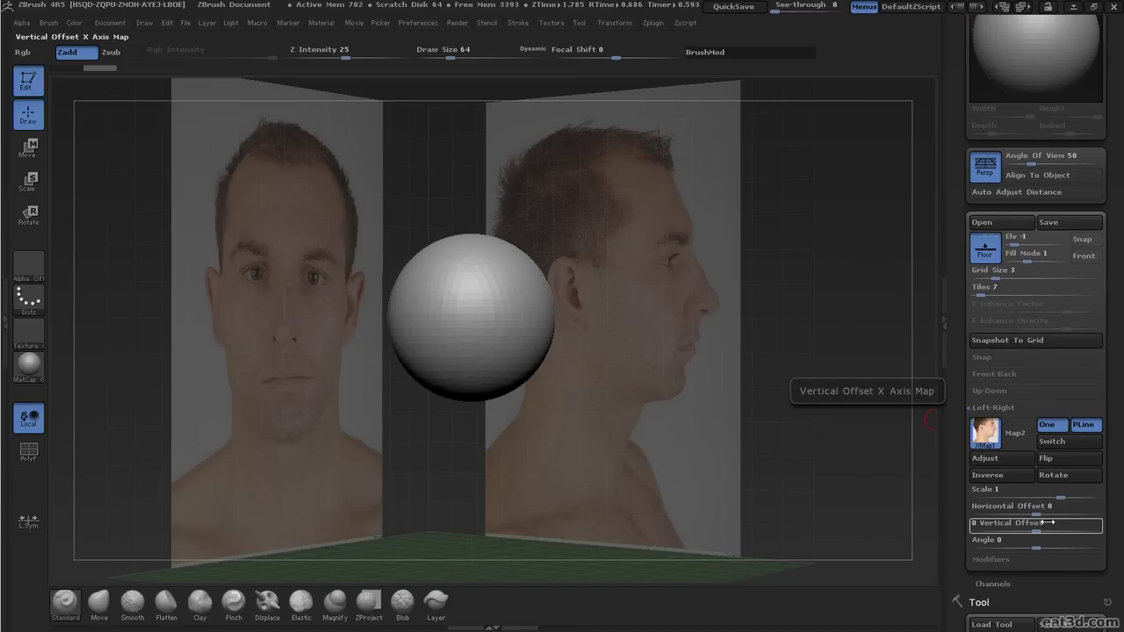
drag(1033, 525, 1061, 522)
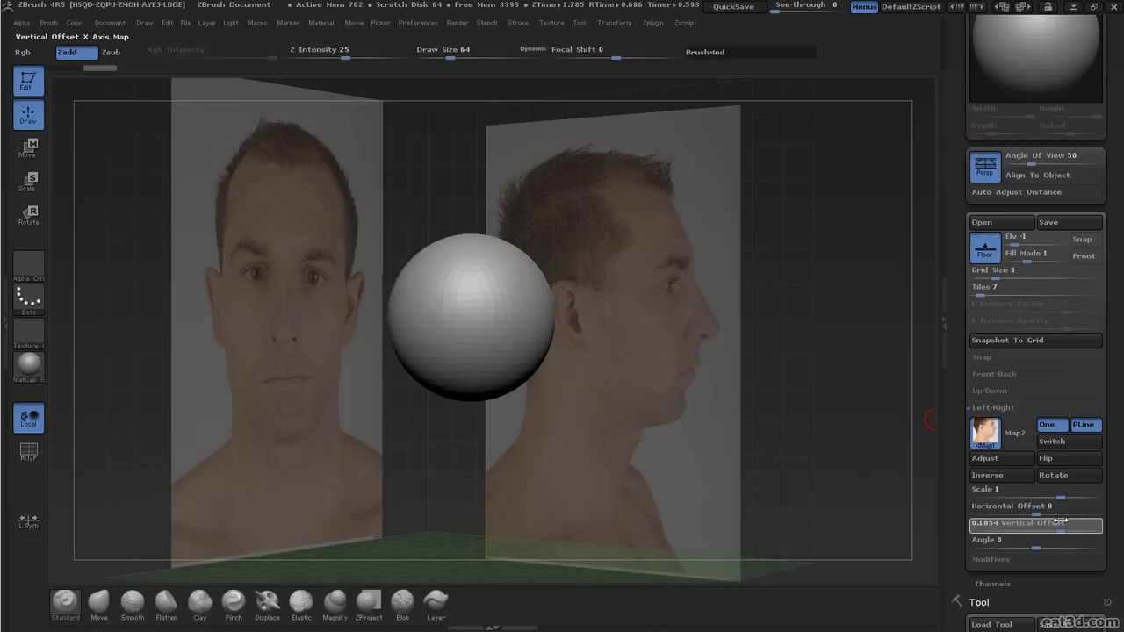
drag(1051, 498, 1061, 527)
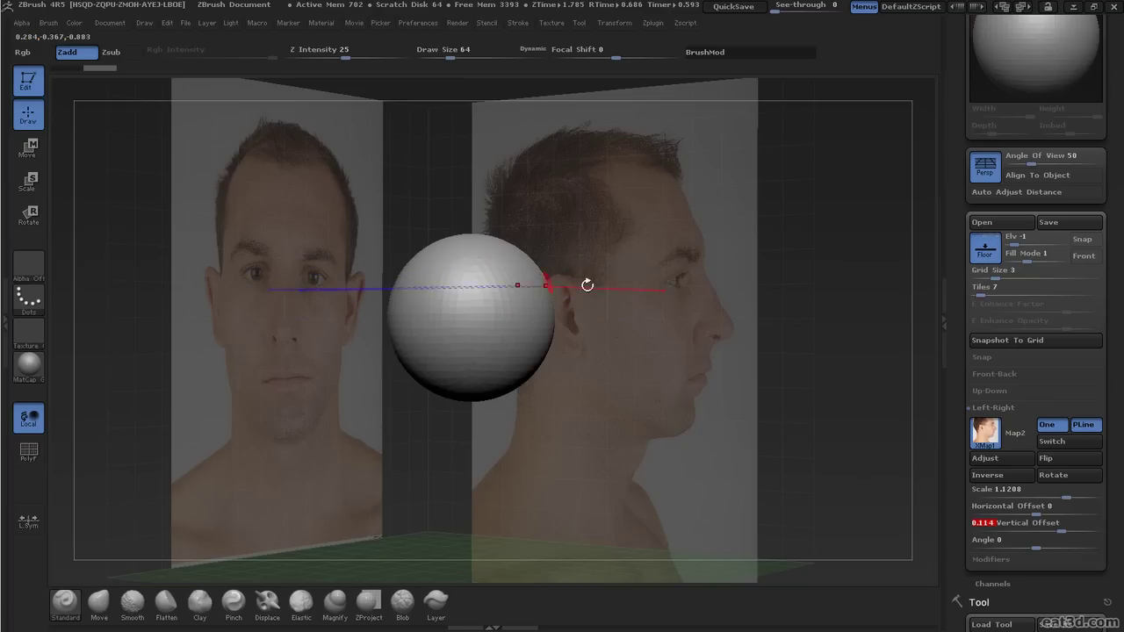
drag(786, 326, 827, 321)
- Import the back-of-head photo 0204.jpg as Map2 of the Front-Back grid plane
click(1032, 374)
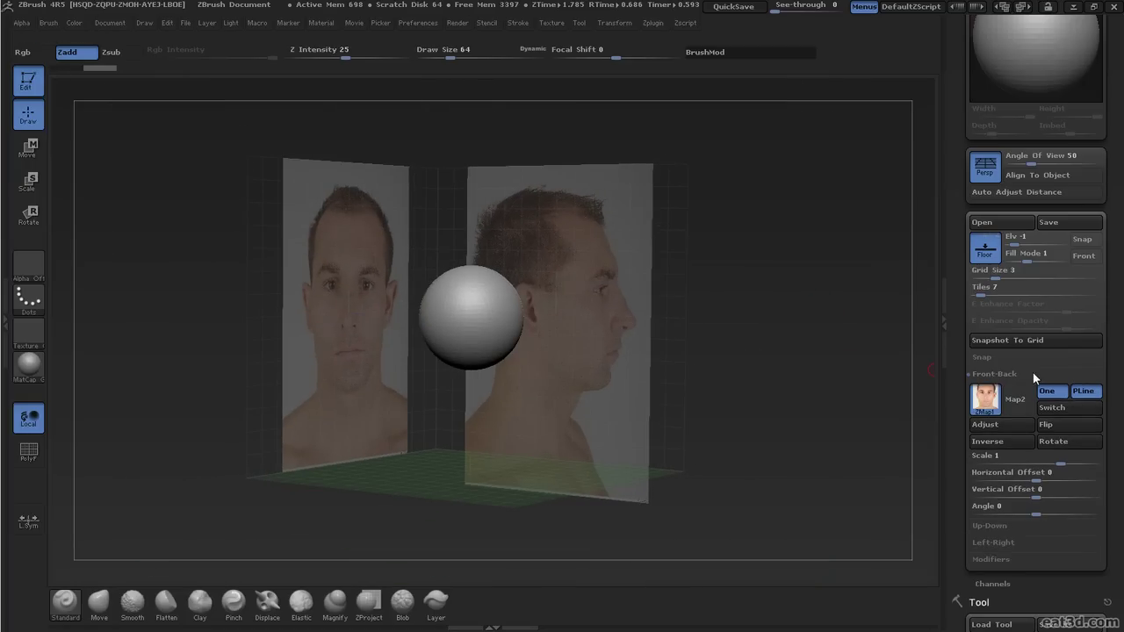
click(1019, 401)
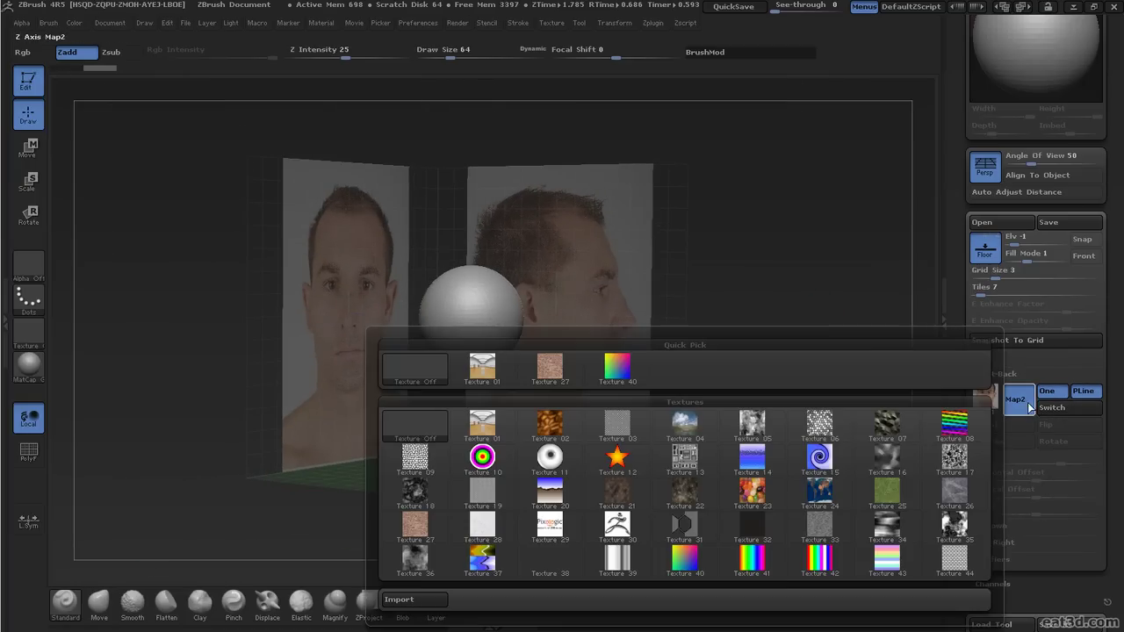
click(433, 600)
double_click(401, 107)
drag(788, 359, 773, 237)
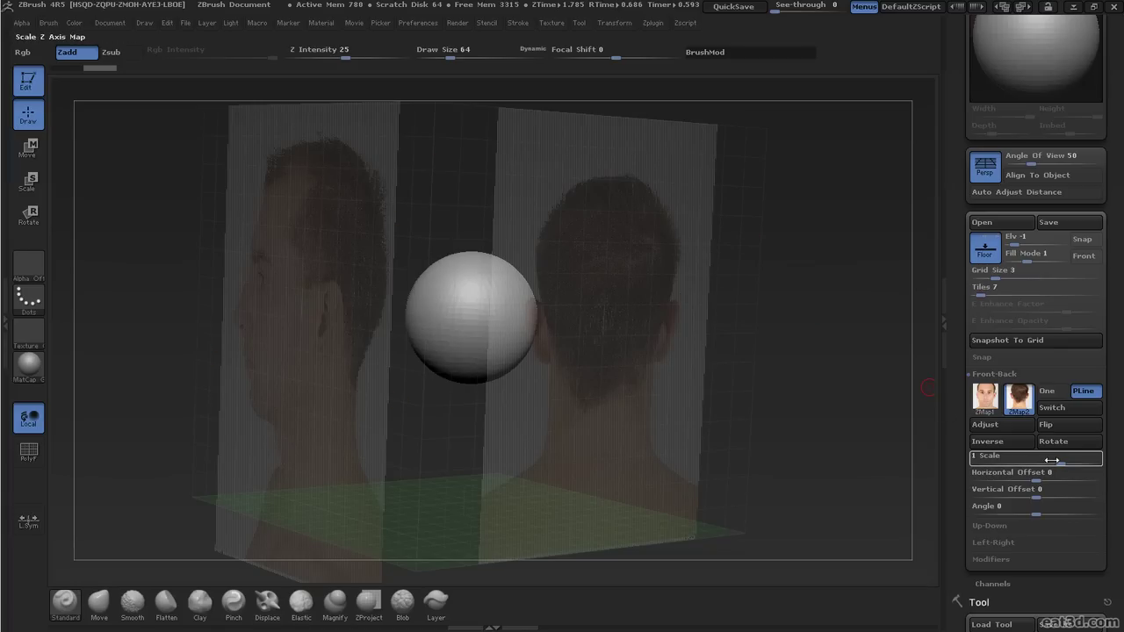
- Adjust the back-of-head photo to match the side photo, with Scale 1.1902 and Vertical Offset 0.0042
mouse_move(1065, 461)
mouse_down()
mouse_move(1080, 460)
mouse_move(1069, 460)
mouse_up()
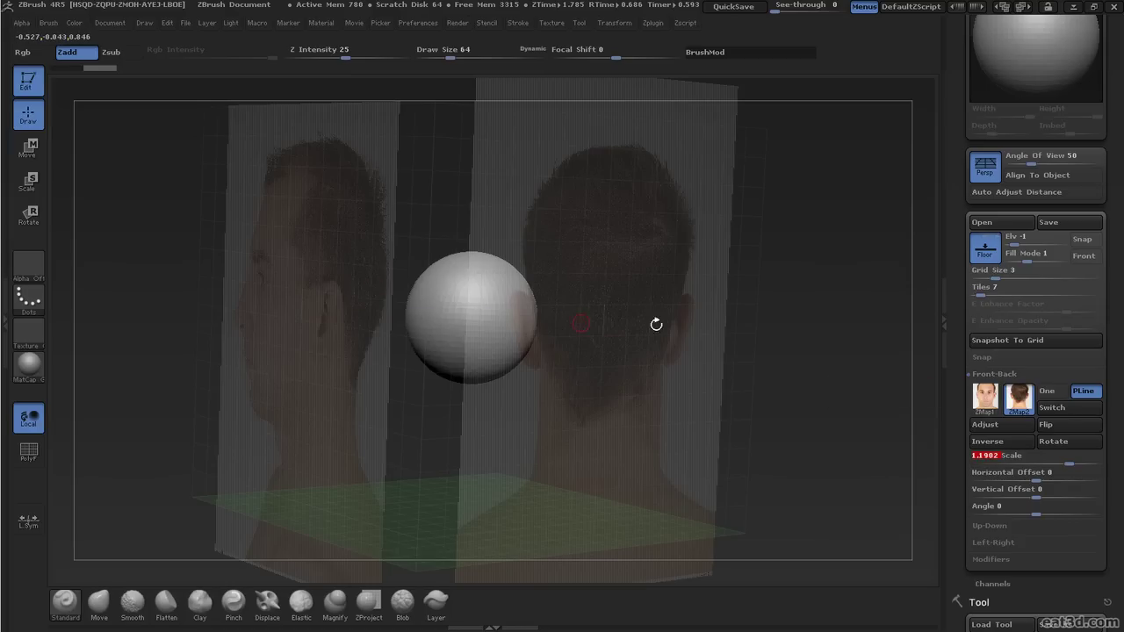
drag(854, 315, 718, 341)
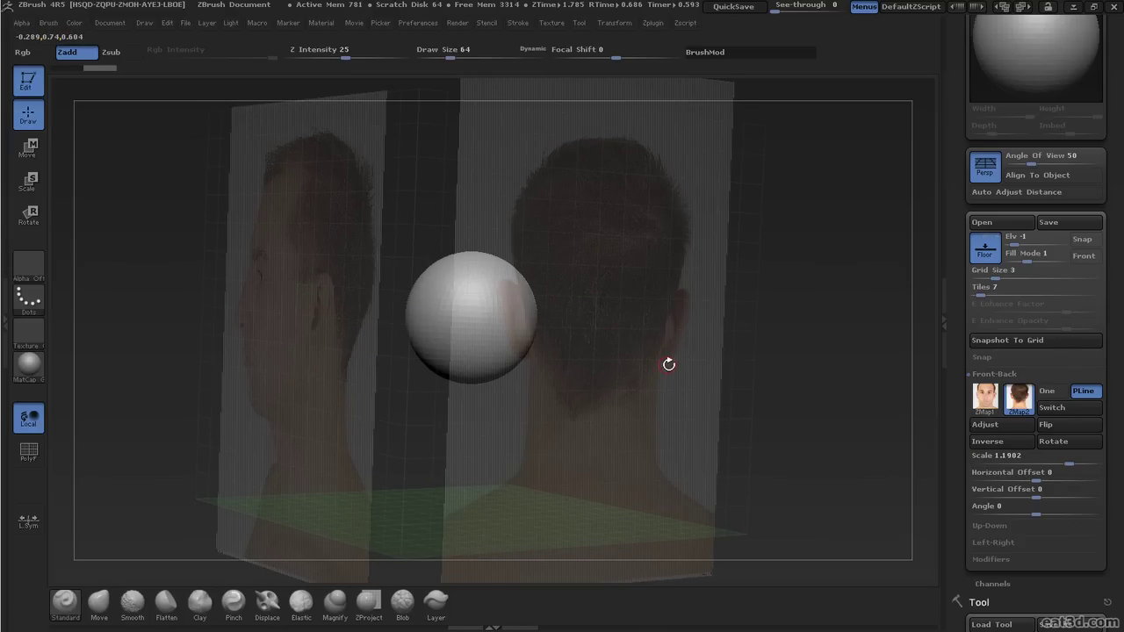
mouse_move(669, 364)
mouse_down()
mouse_move(795, 346)
mouse_move(676, 361)
mouse_up()
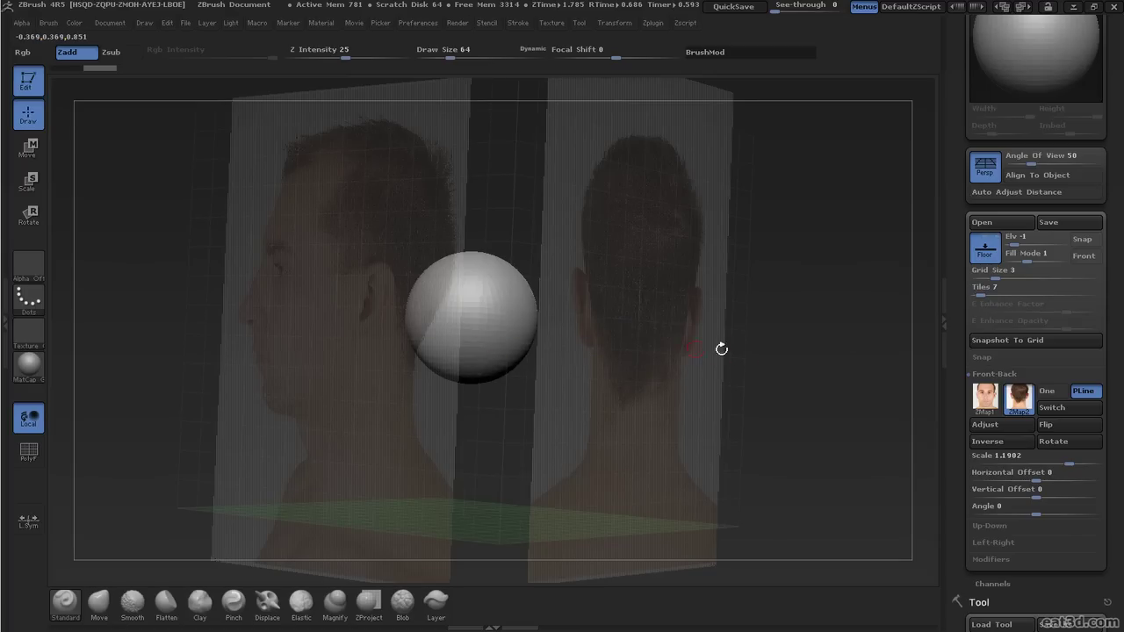
click(991, 290)
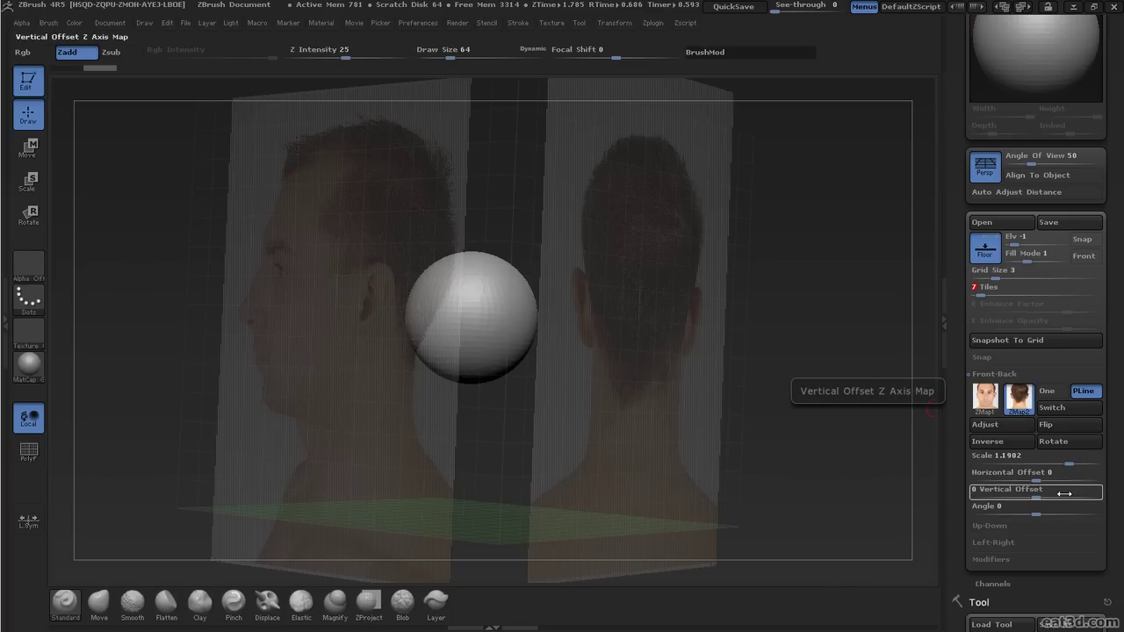
click(1042, 491)
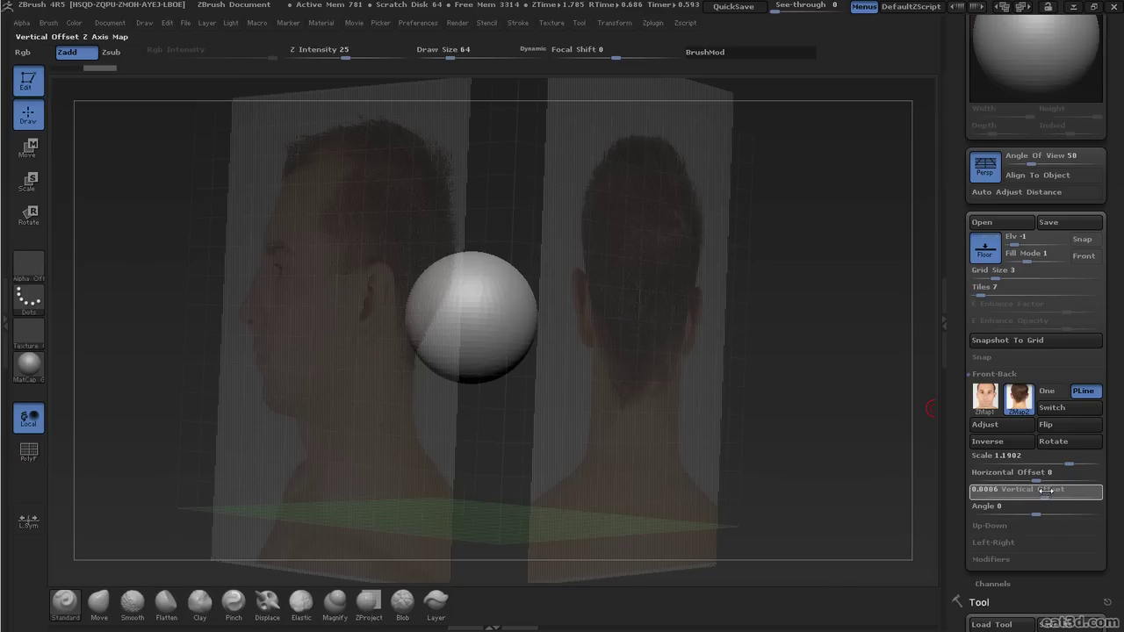
drag(1049, 491, 1045, 491)
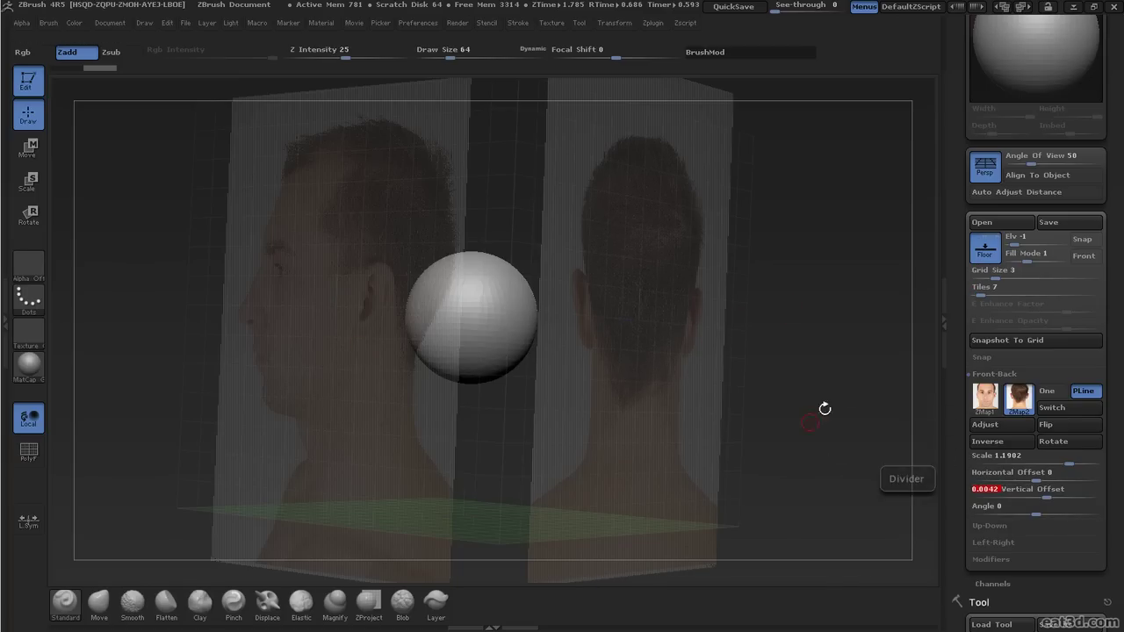
- Select the Move brush with a Draw Size of 344 and frame the sphere from the front with perspective off
mouse_move(846, 384)
mouse_down()
mouse_move(716, 382)
mouse_move(843, 350)
mouse_up()
key(b)
key(m)
key(v)
drag(450, 54, 475, 55)
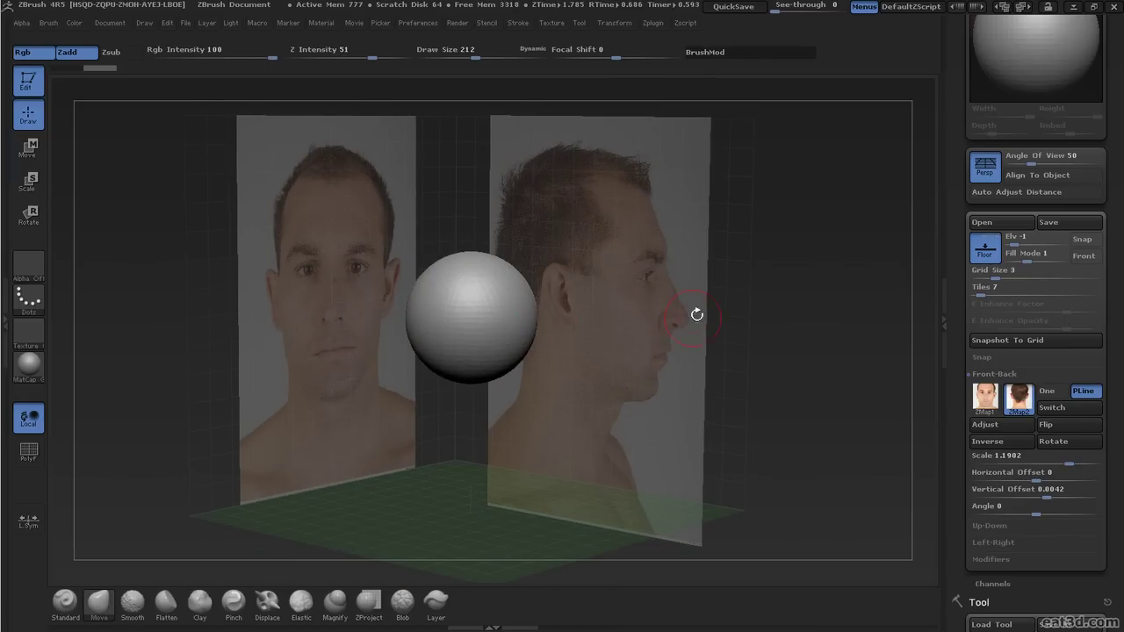
mouse_move(815, 316)
mouse_down()
mouse_move(863, 304)
mouse_move(830, 290)
mouse_move(848, 282)
mouse_move(850, 313)
mouse_move(808, 316)
mouse_move(835, 301)
mouse_move(725, 339)
mouse_move(677, 339)
mouse_up()
key(p)
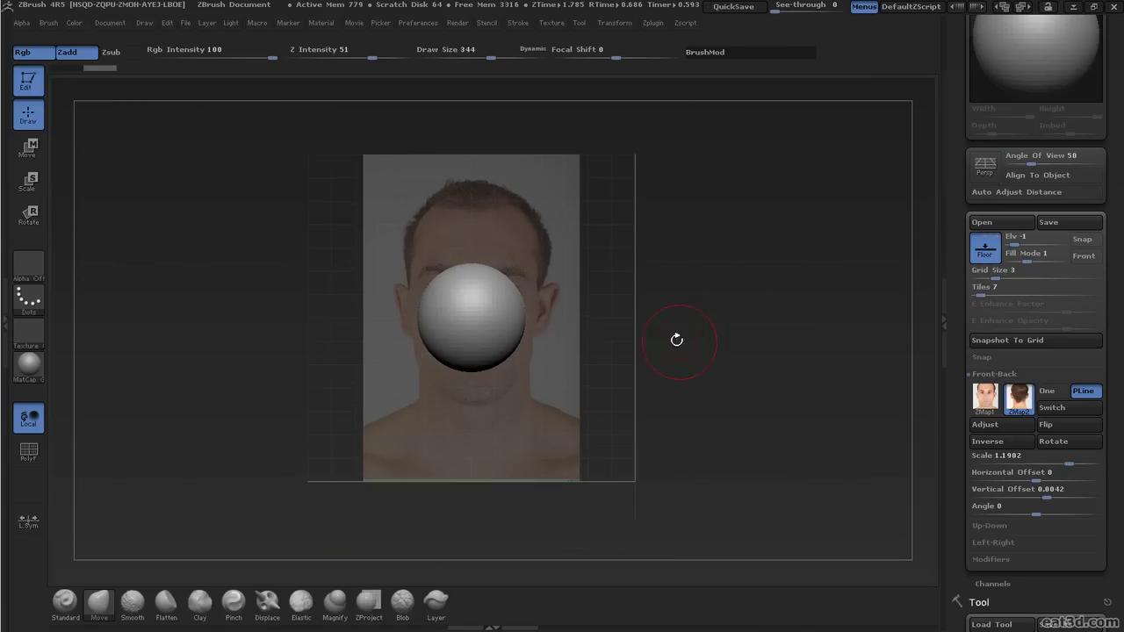
alt+drag(732, 285, 780, 306)
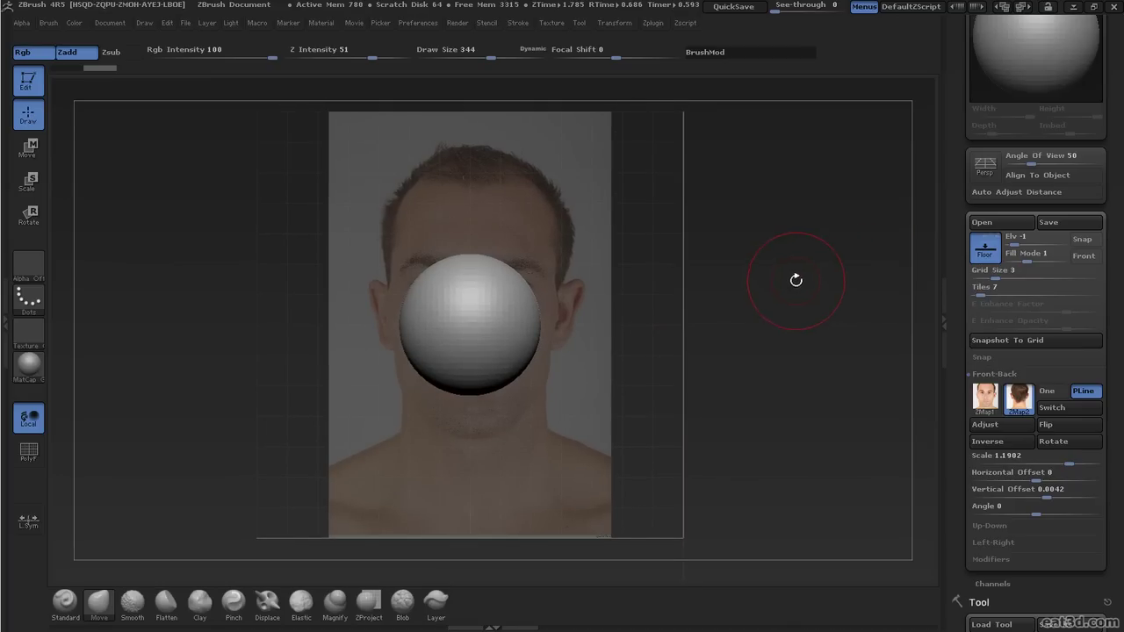
- Compare the floor grid's Fill Modes 1 and 2 with the front photo behind the sphere
drag(795, 311, 793, 306)
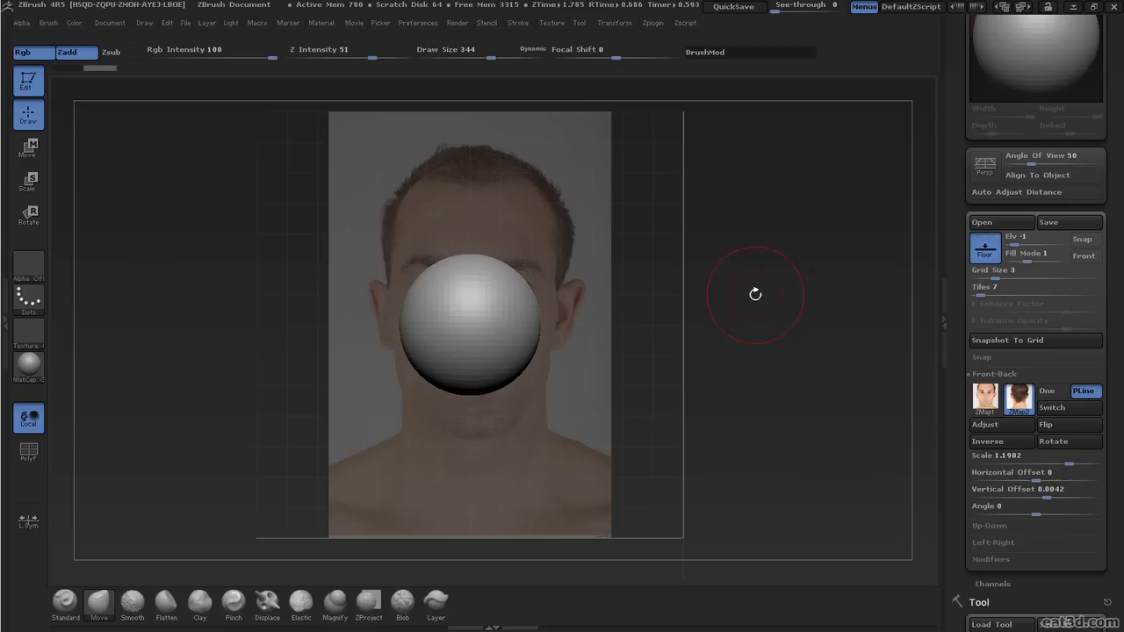
click(1044, 260)
click(1042, 260)
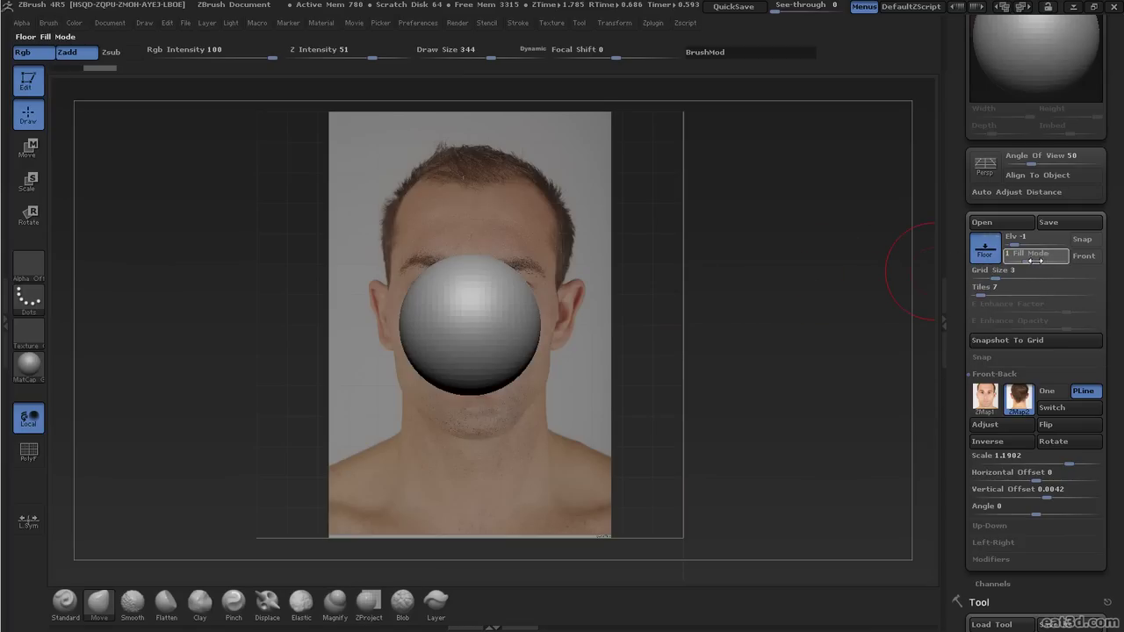
click(1051, 258)
click(1031, 261)
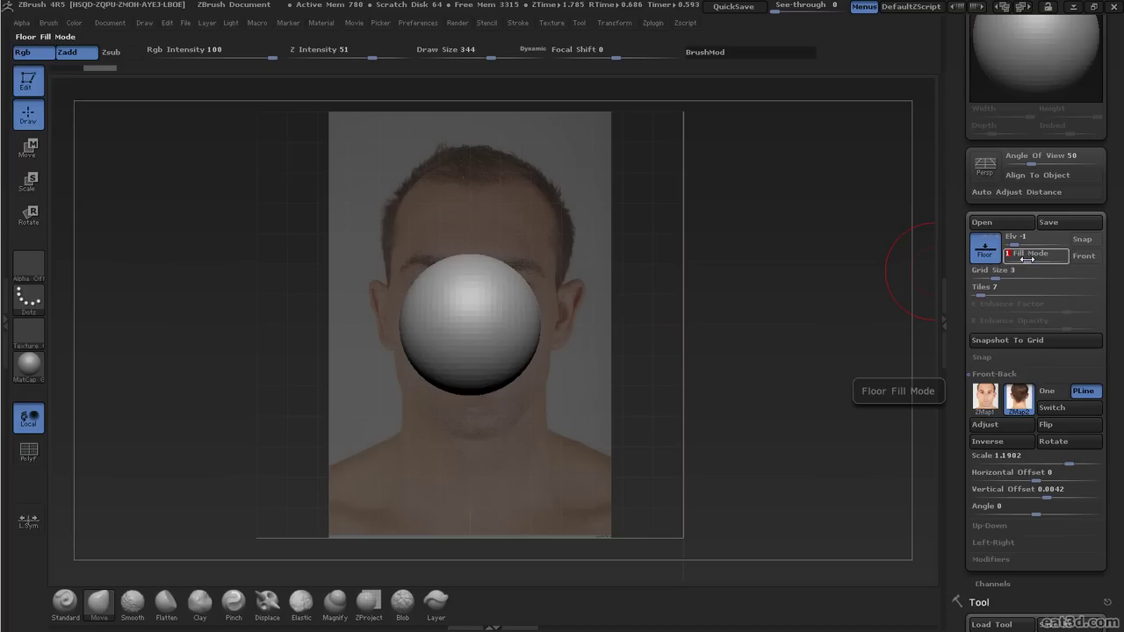
drag(1025, 257, 1045, 257)
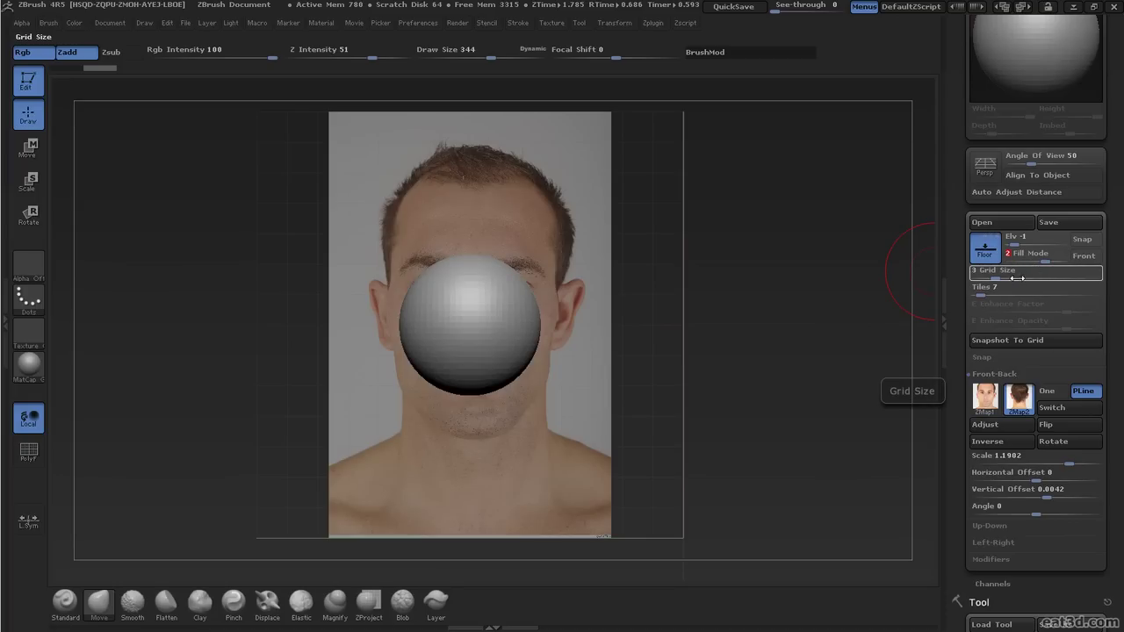
- Switch the floor grid to Fill Mode 3, comparing it with Fill Mode 1 around the sphere
drag(1045, 257, 1058, 257)
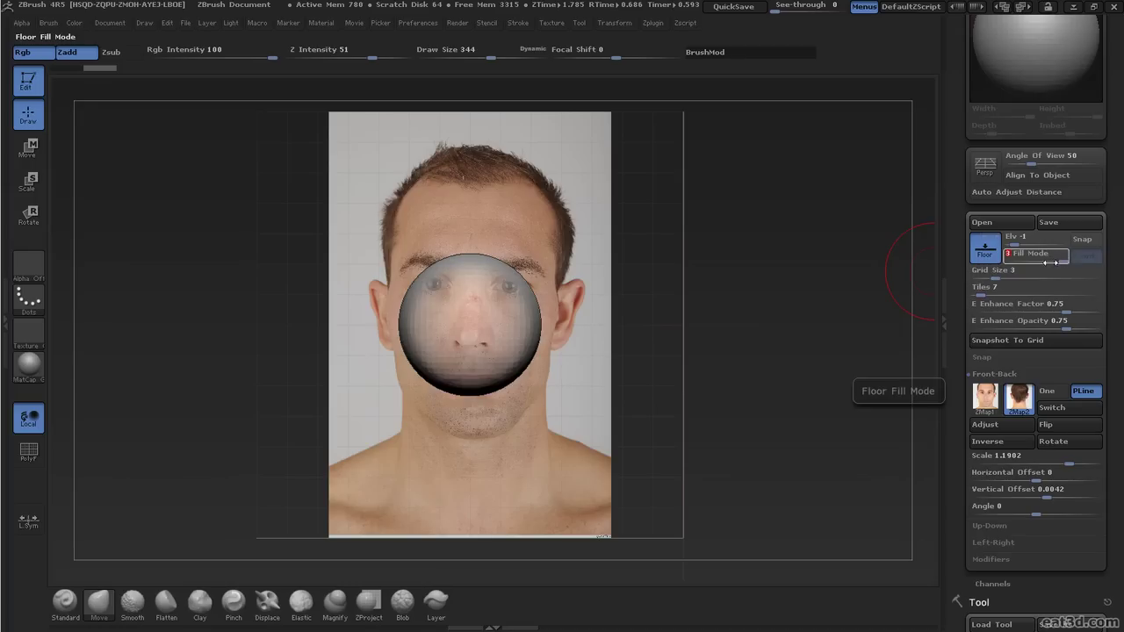
alt+drag(752, 337, 729, 255)
drag(1058, 257, 964, 254)
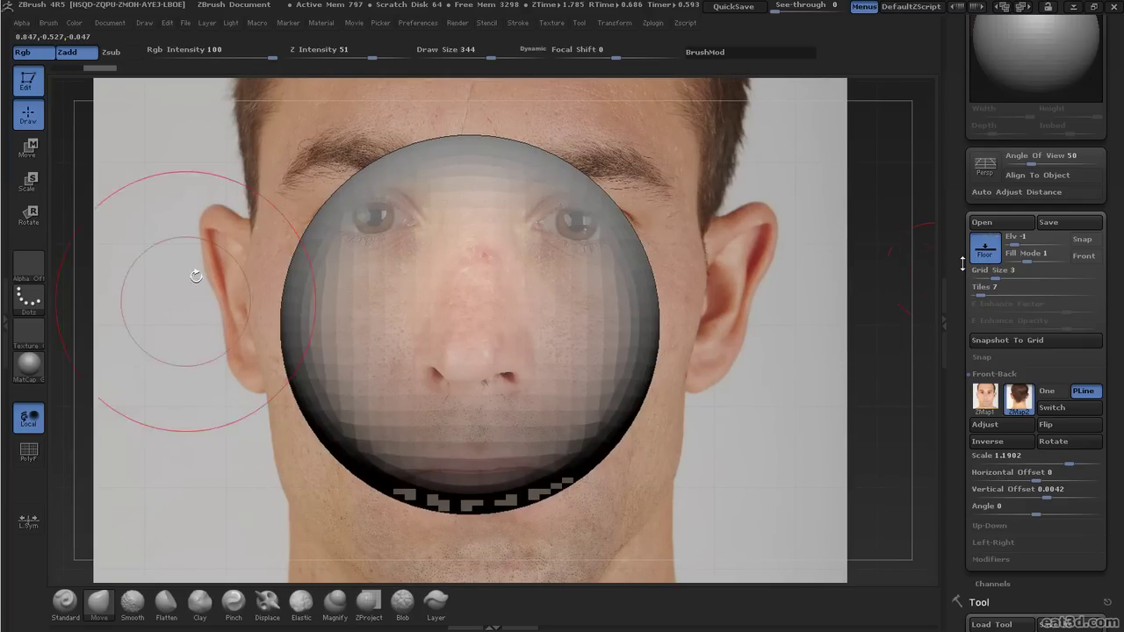
alt+drag(896, 349, 890, 284)
drag(964, 255, 1065, 255)
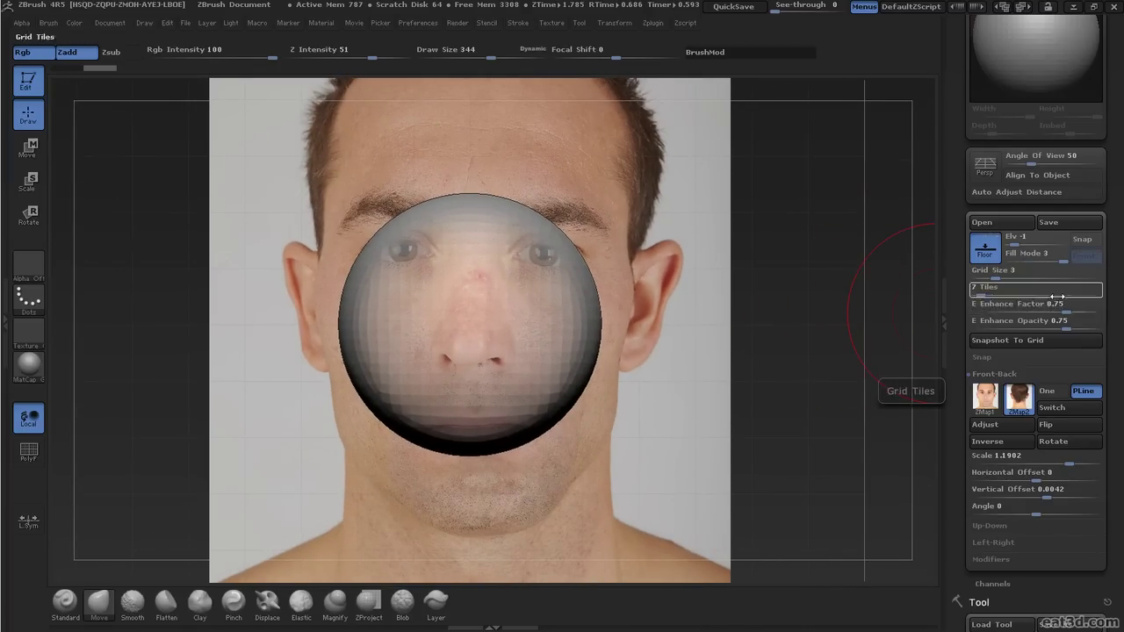
- Set the floor's Edge Enhance Factor to 0.6268 and Edge Enhance Opacity to 0.7268 and check the sphere's see-through effect
drag(1034, 307, 1001, 323)
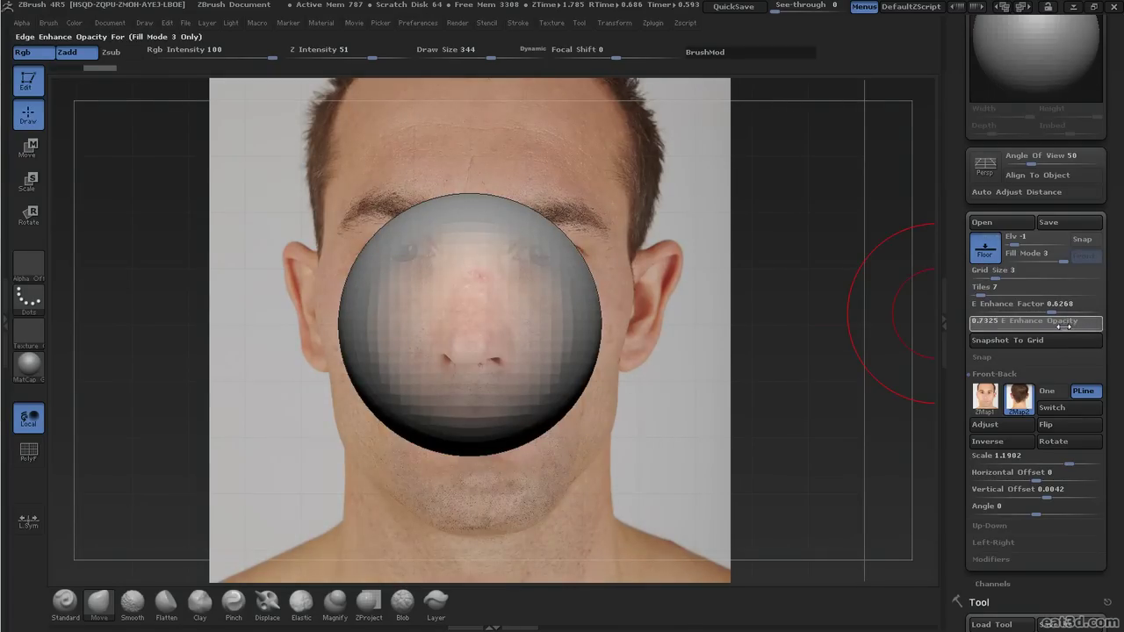
alt+drag(808, 319, 765, 319)
alt+drag(404, 202, 555, 201)
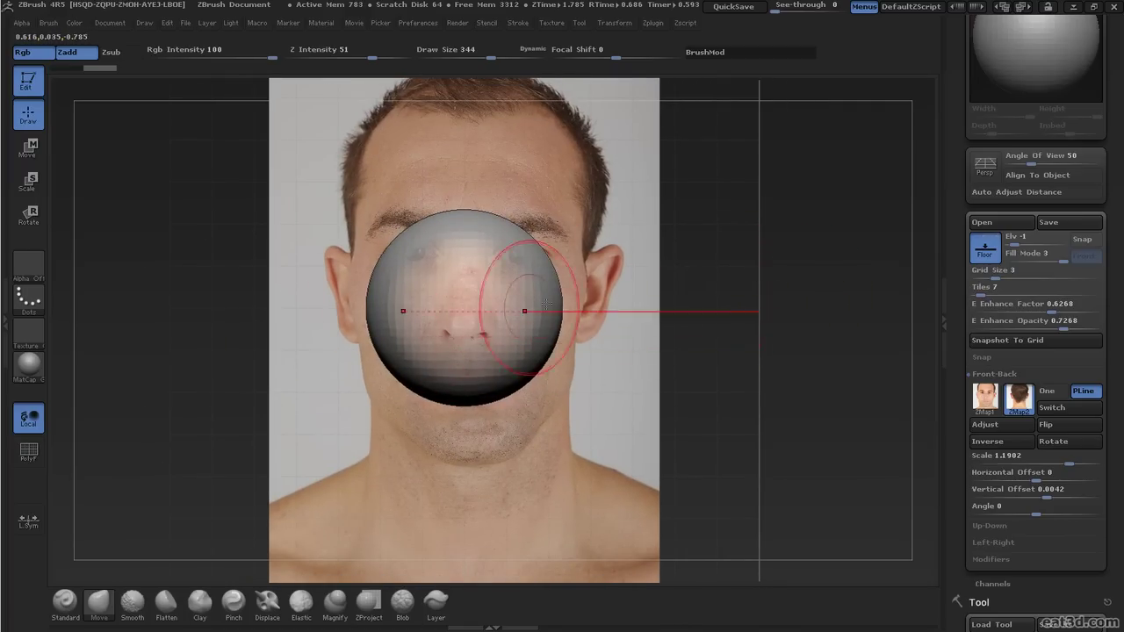
alt+drag(767, 322, 805, 343)
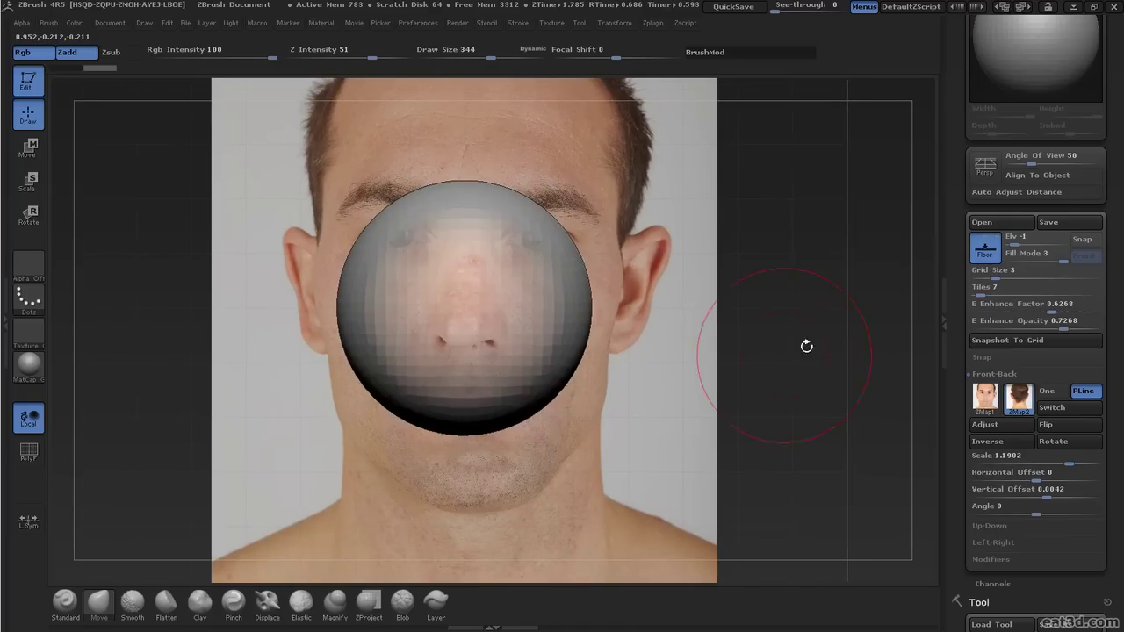
- Set the floor's Fill Mode to 1 and turn on Front so the photo overlays the sphere
click(1034, 258)
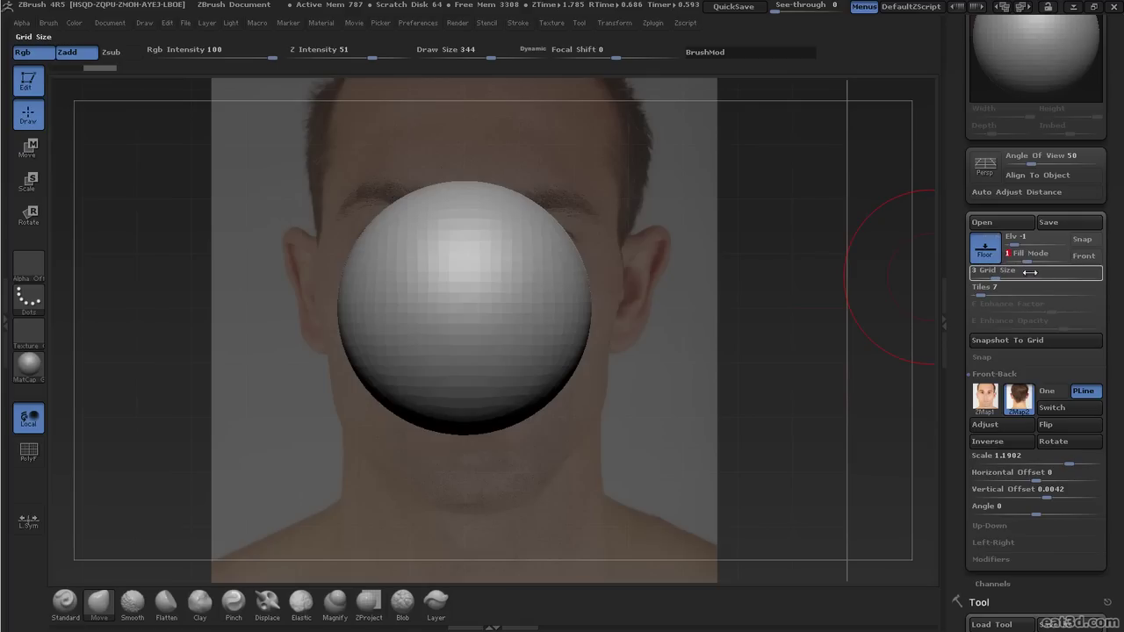
click(1089, 259)
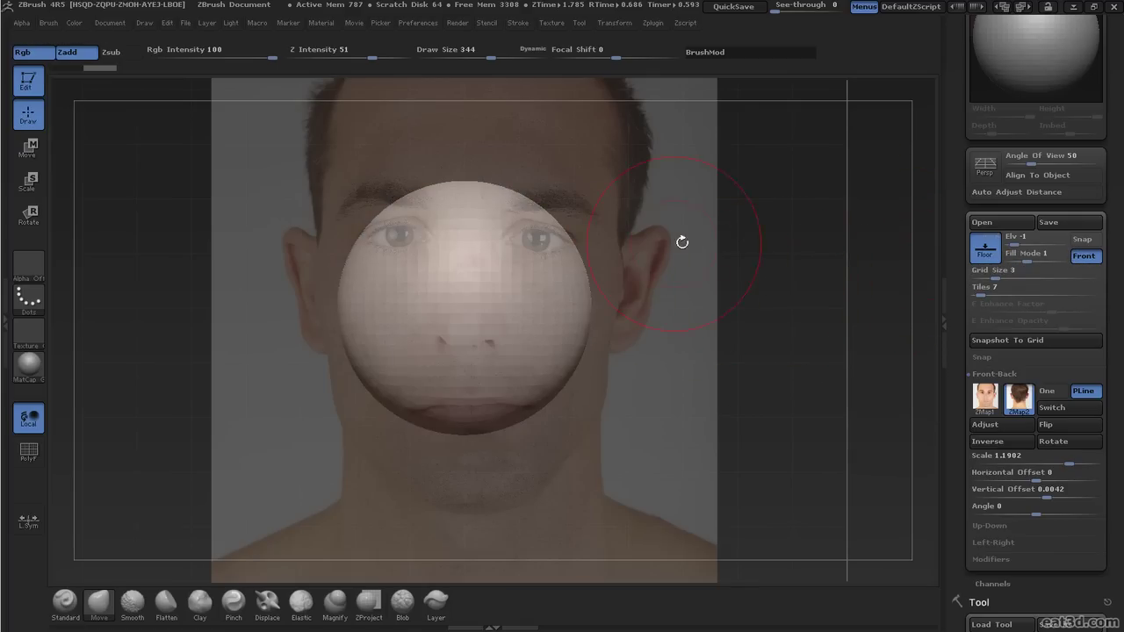
drag(802, 283, 825, 279)
- Try Fill Modes 2 and 3 with the Front overlay, and return to Fill Mode 1
click(1054, 255)
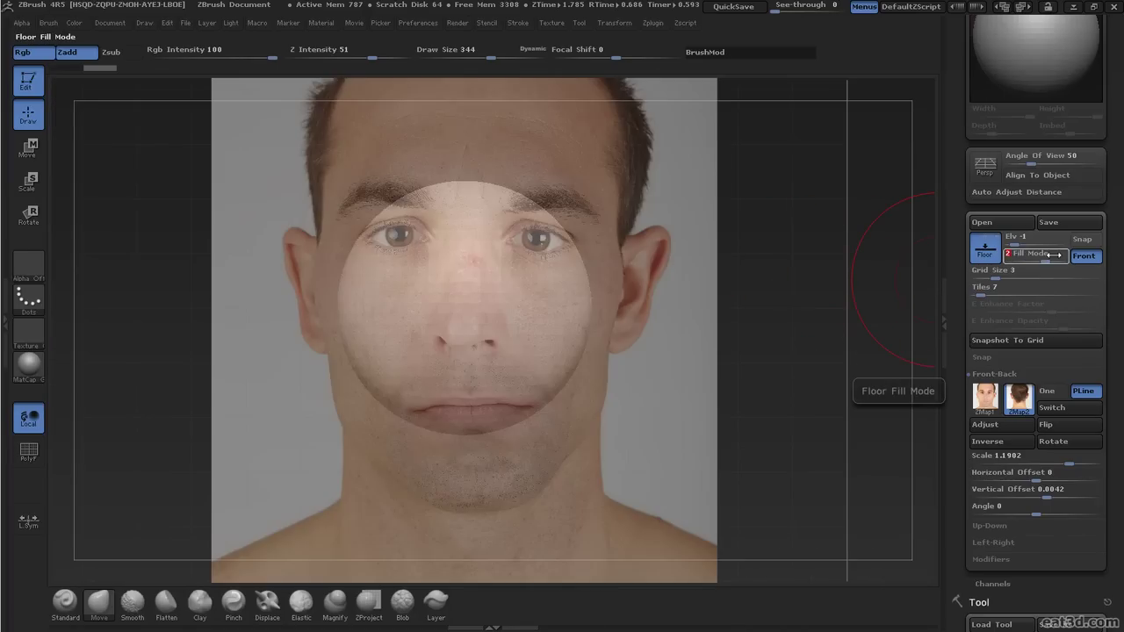
click(1051, 255)
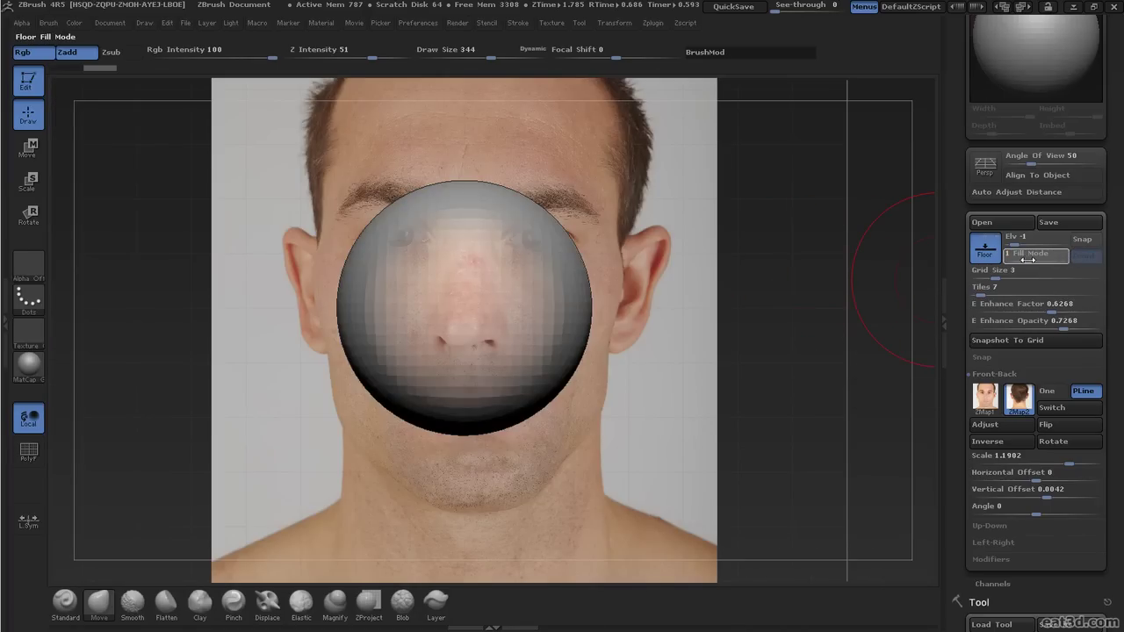
click(1026, 260)
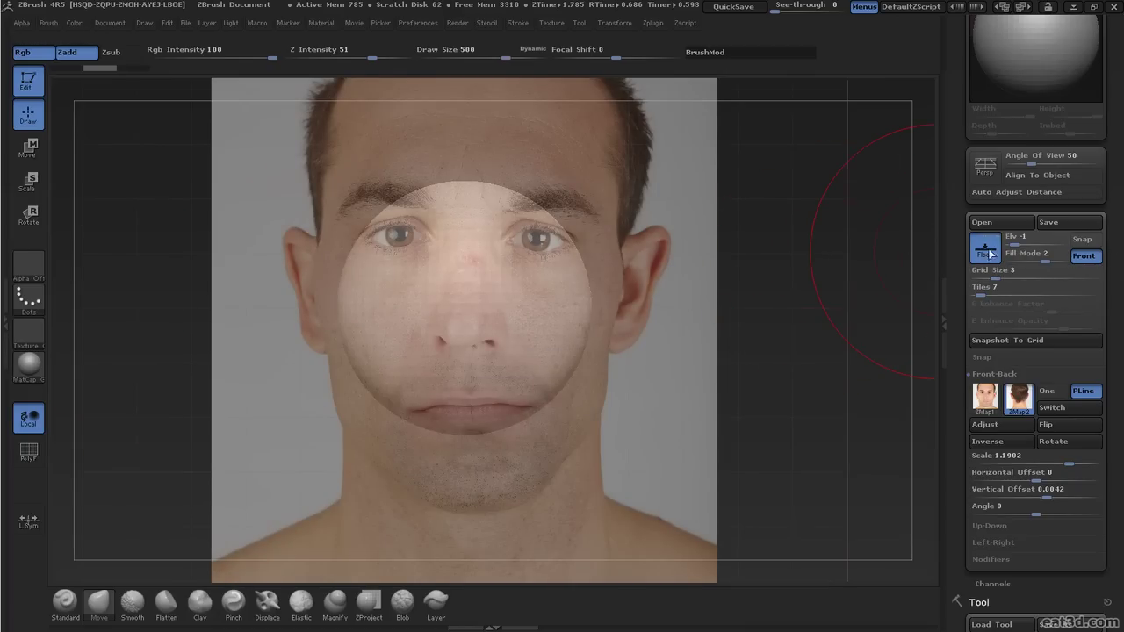
click(1036, 259)
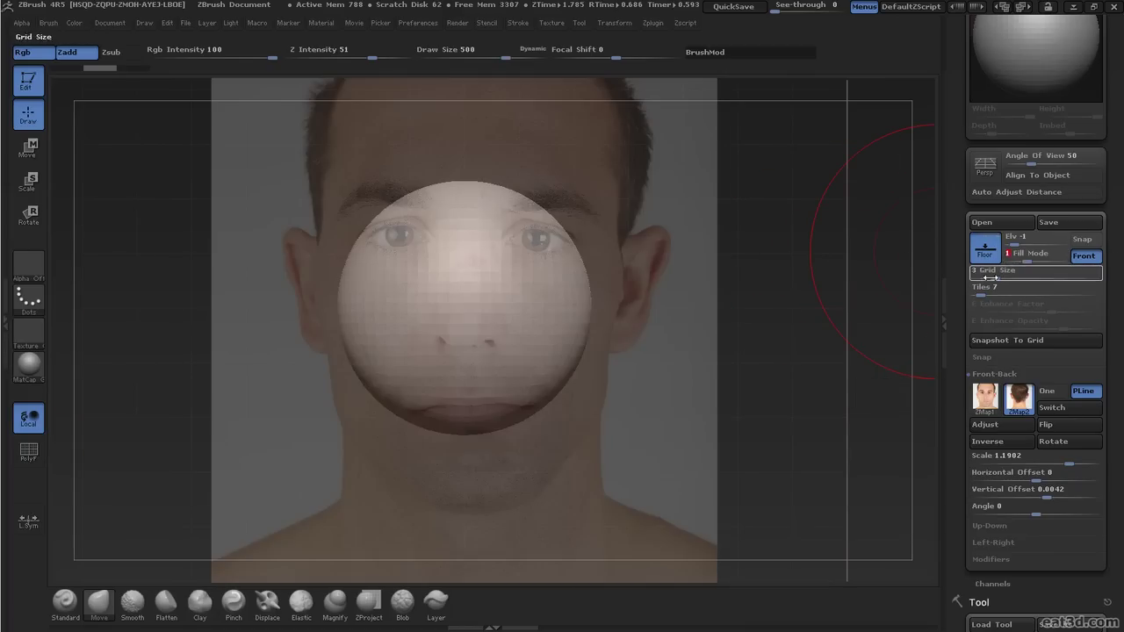
- With the Move brush at Draw Size 685, widen the sphere to the face's sides and shape its underside to the chin and jaw
drag(779, 273, 752, 340)
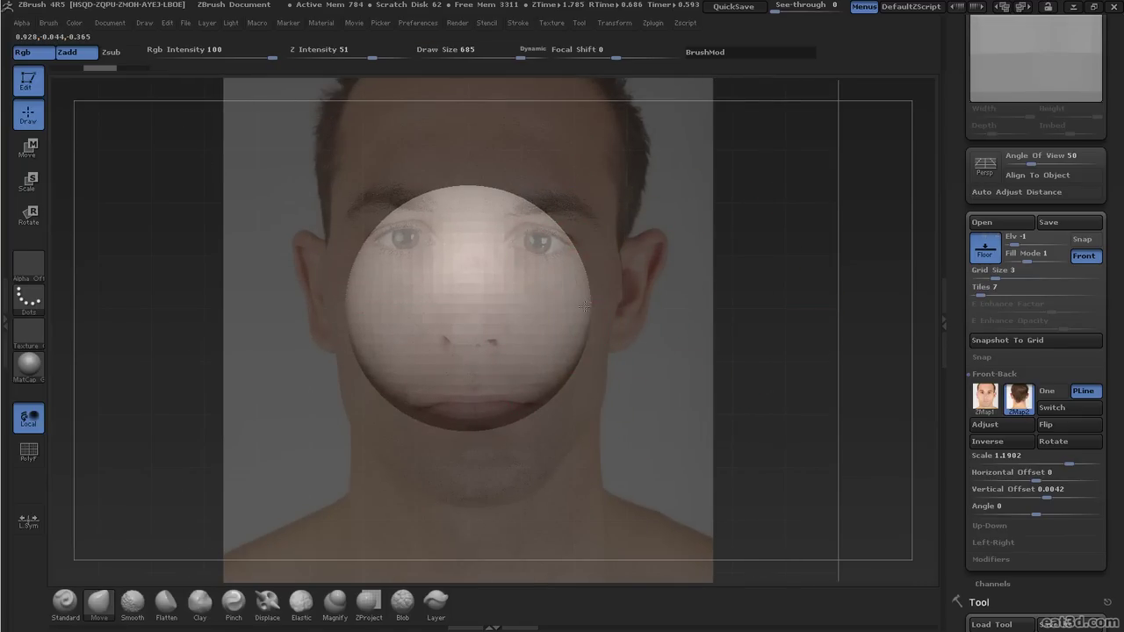
drag(599, 324, 637, 306)
drag(478, 425, 474, 492)
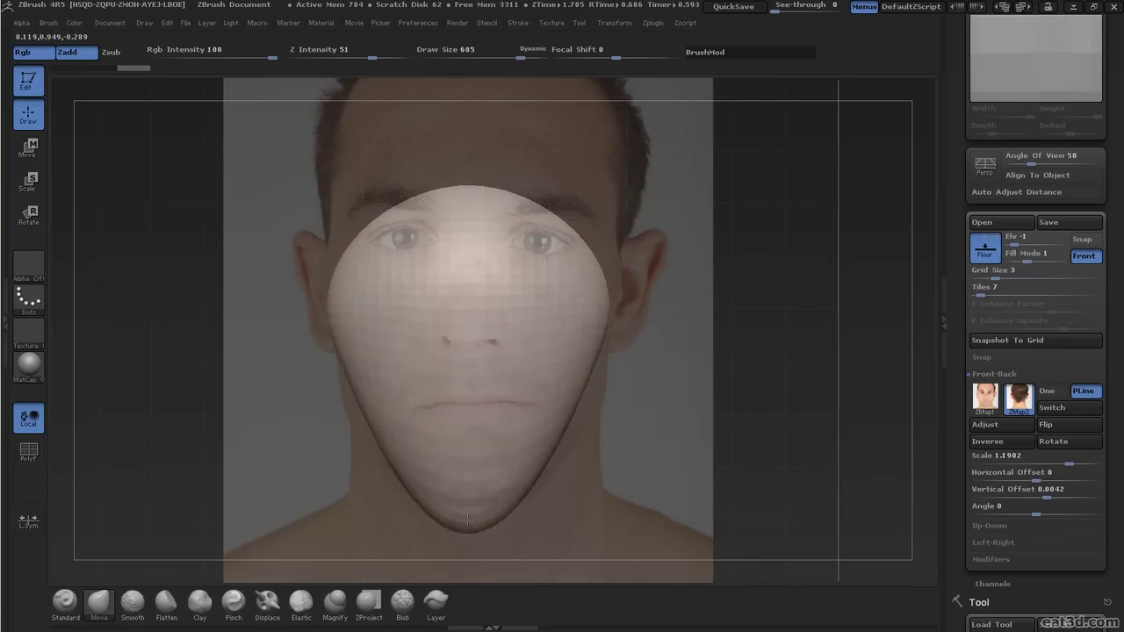
mouse_move(580, 412)
mouse_down()
mouse_move(603, 392)
mouse_move(585, 391)
mouse_up()
- Pull the top of the mesh up to the crown and fit the temples and cheeks to the front photo
key(s)
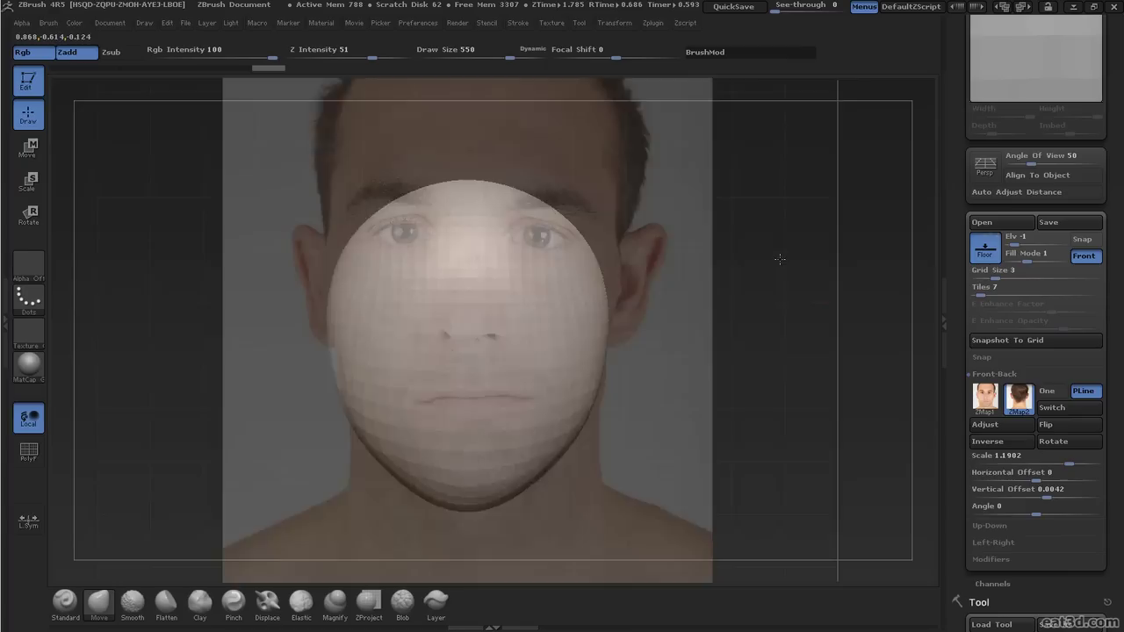
alt+drag(481, 141, 483, 228)
alt+drag(704, 266, 709, 301)
mouse_move(479, 283)
mouse_down()
mouse_move(477, 132)
mouse_move(477, 149)
mouse_up()
mouse_move(557, 251)
mouse_down()
mouse_move(572, 250)
mouse_move(491, 202)
mouse_move(488, 156)
mouse_move(595, 264)
mouse_up()
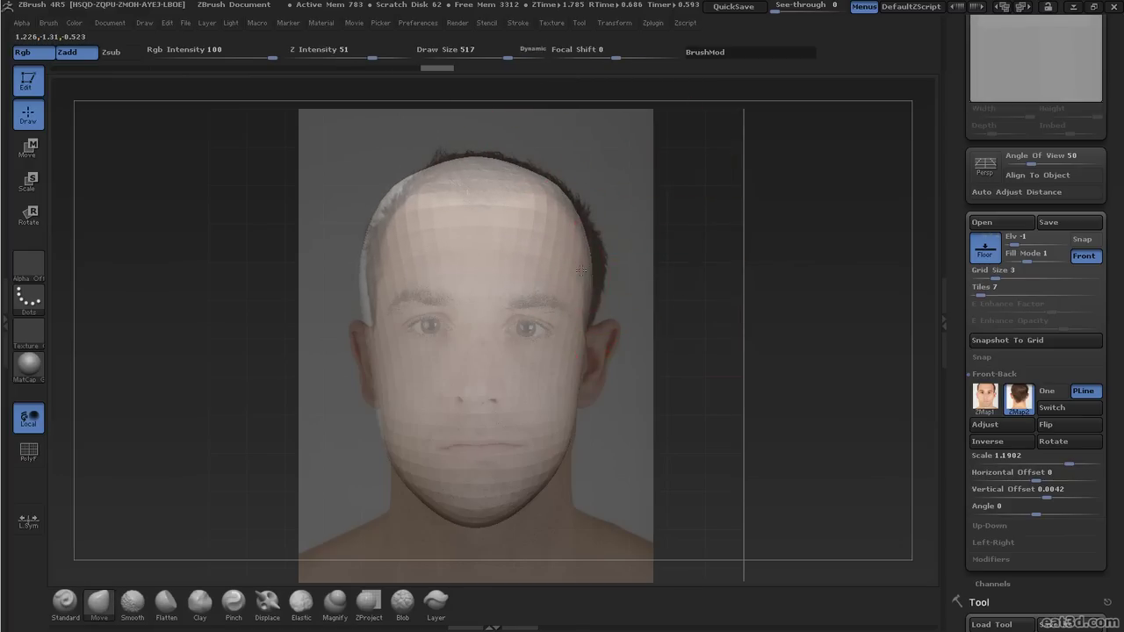
drag(577, 364, 568, 356)
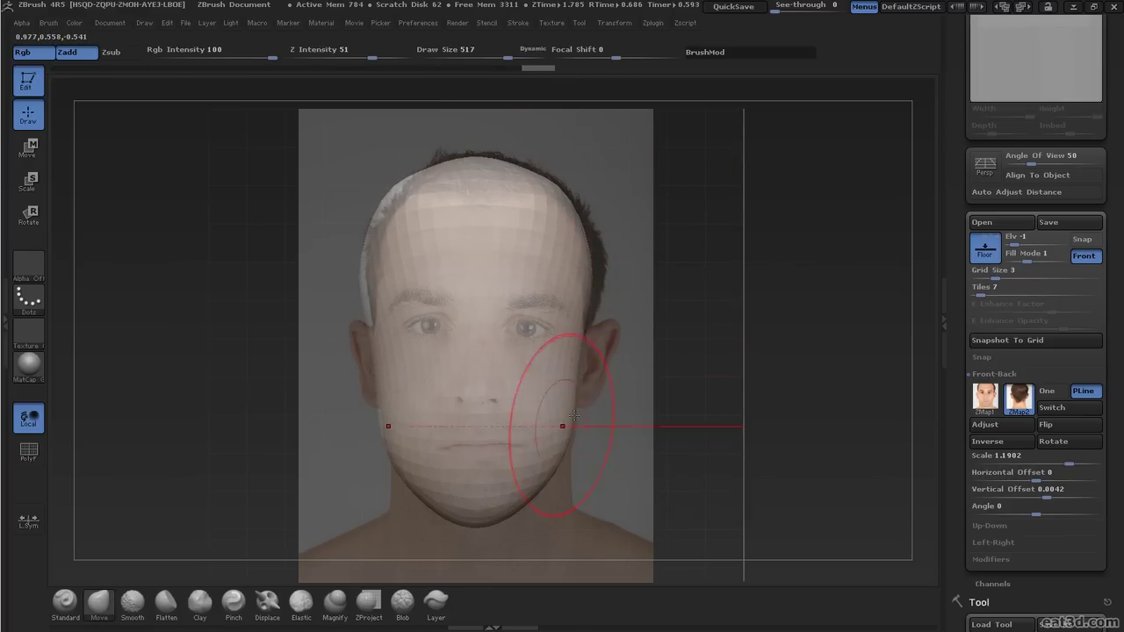
- From the side, pull the face out to the nose, and move the crown and back of the skull to the photo outline at Draw Size 1000
shift+drag(828, 301, 833, 320)
drag(606, 263, 680, 282)
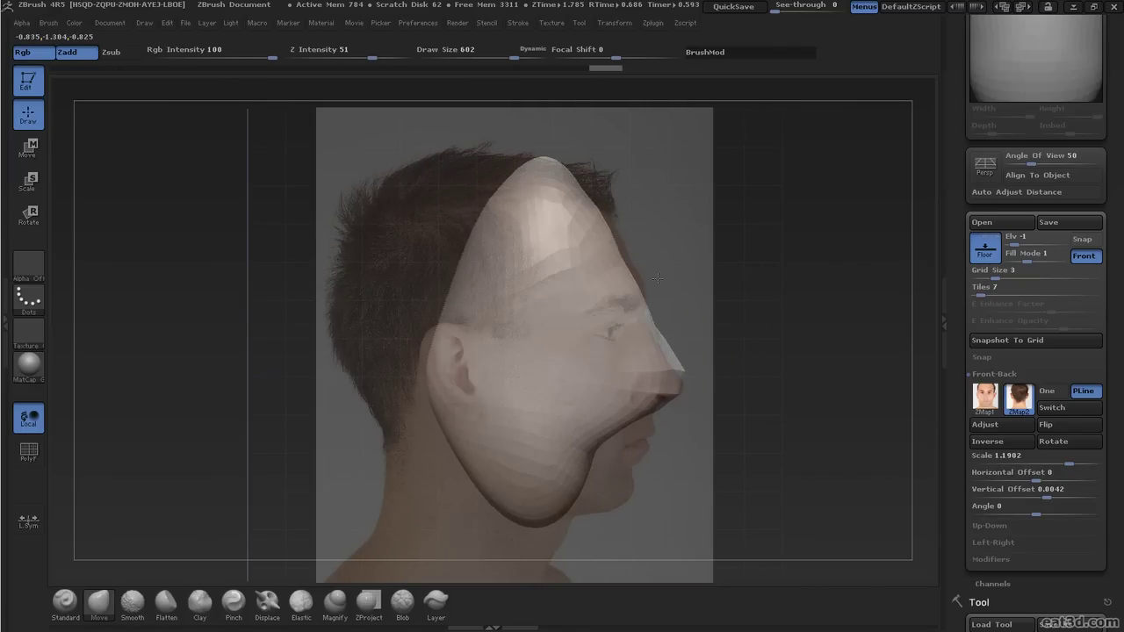
key(s)
click(524, 213)
drag(494, 207, 426, 189)
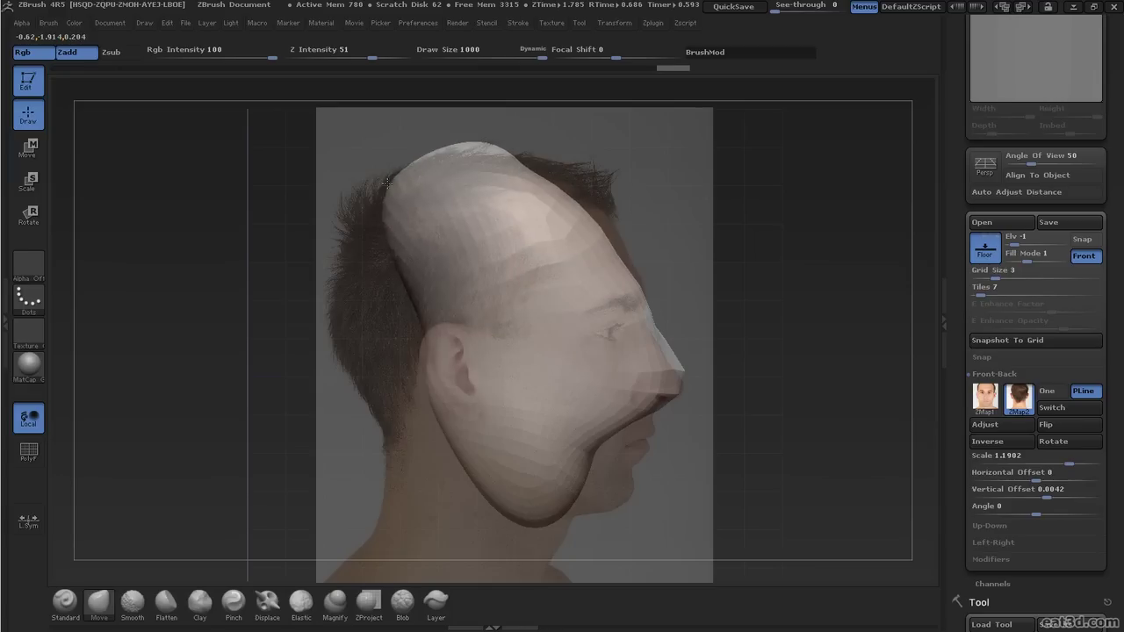
mouse_move(382, 299)
mouse_down()
mouse_move(369, 351)
mouse_move(398, 387)
mouse_move(395, 413)
mouse_up()
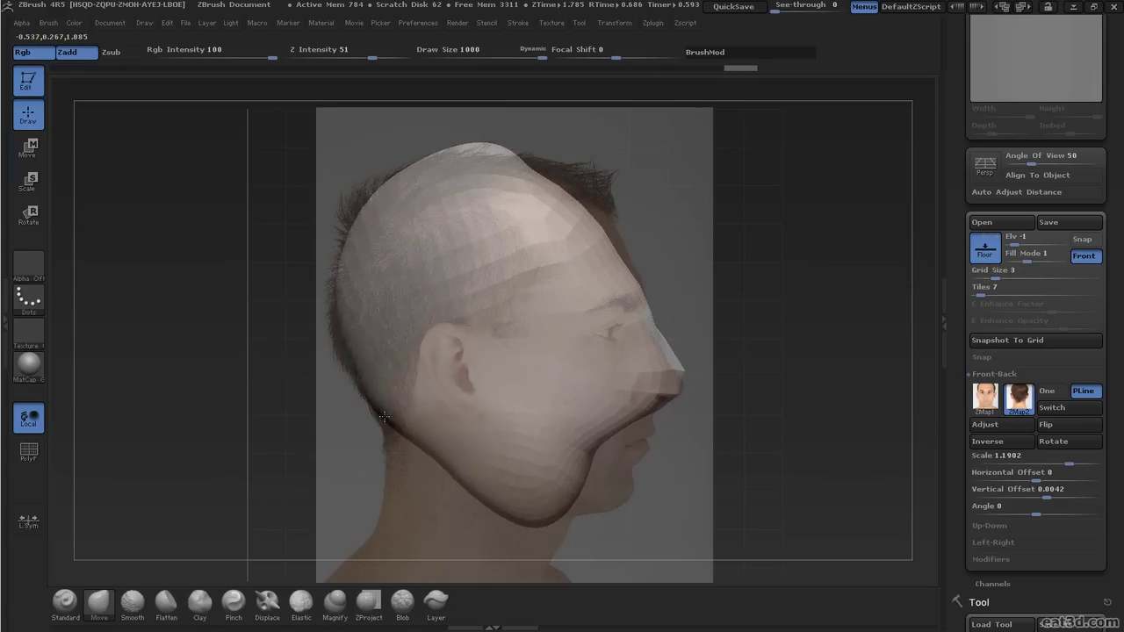
- Pull the lower back of the mesh down into the neck and fit its nape and underside to the side photo
key(s)
drag(451, 478, 353, 456)
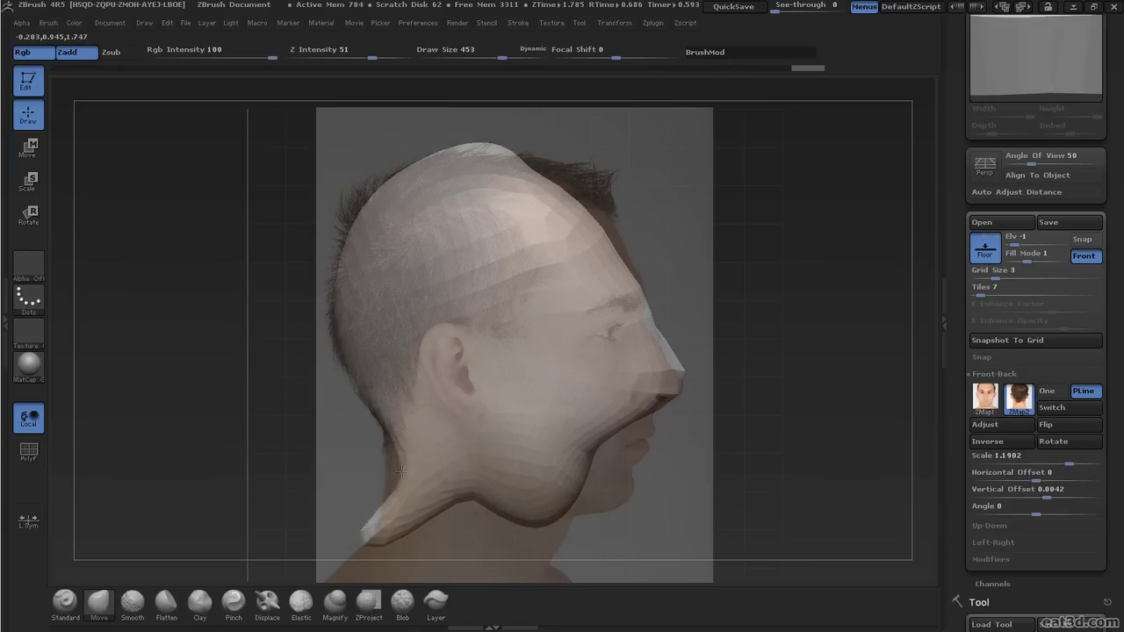
key(s)
mouse_move(436, 525)
mouse_down()
mouse_move(478, 541)
mouse_move(472, 557)
mouse_up()
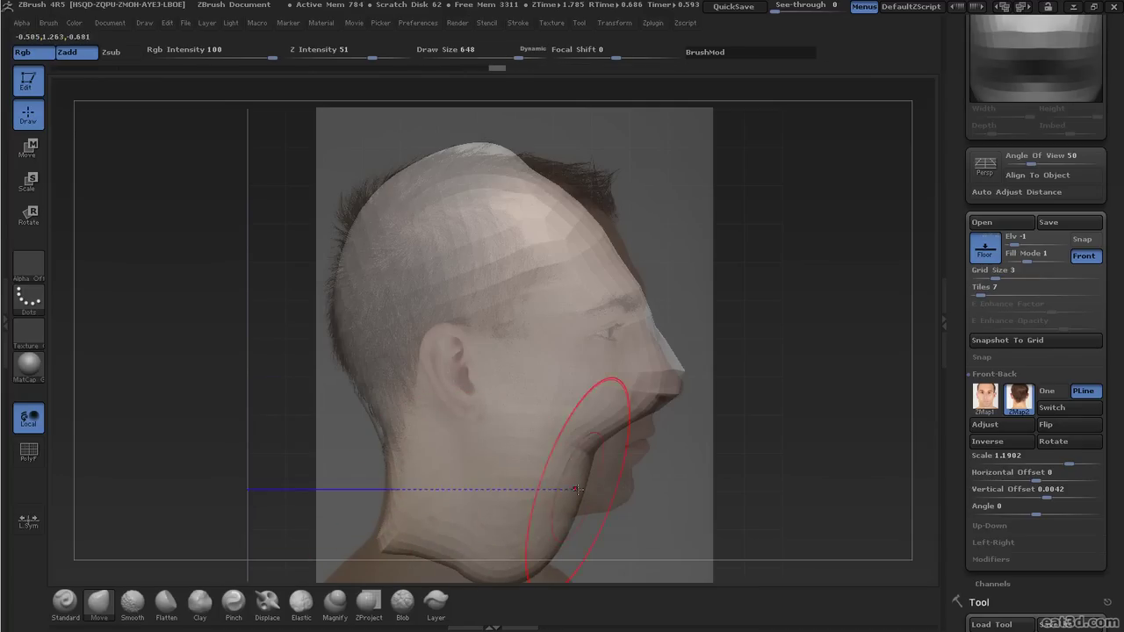
- With a Draw Size of 492, fit the chin, mouth, nose and front hairline to the side photo's profile
key([)
drag(572, 518, 606, 479)
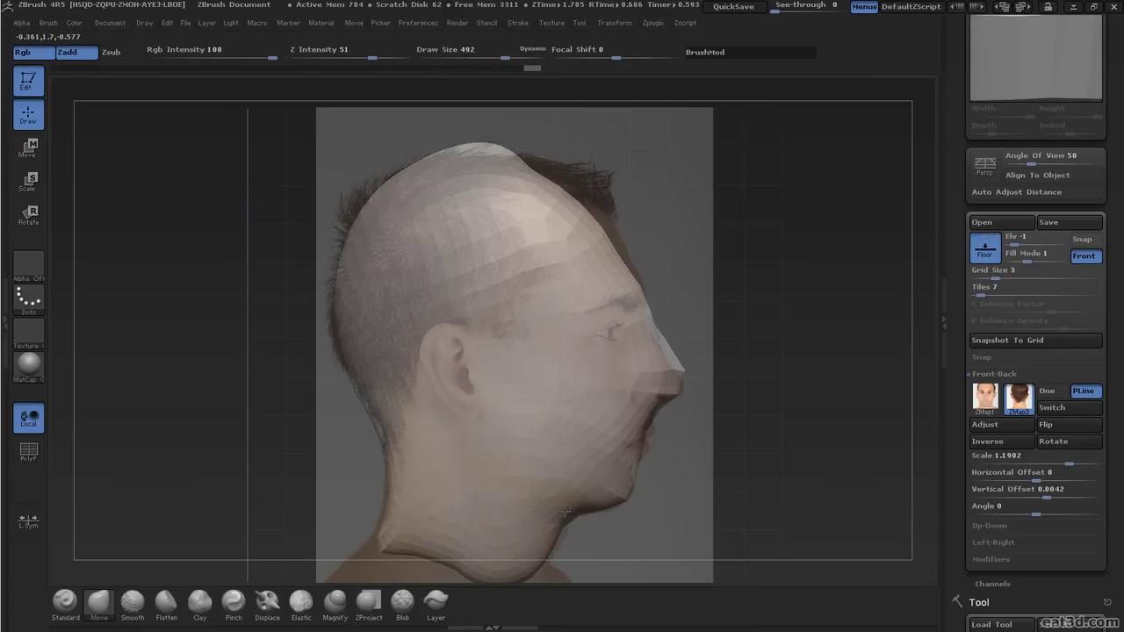
mouse_move(635, 436)
mouse_down()
mouse_move(660, 390)
mouse_move(652, 414)
mouse_up()
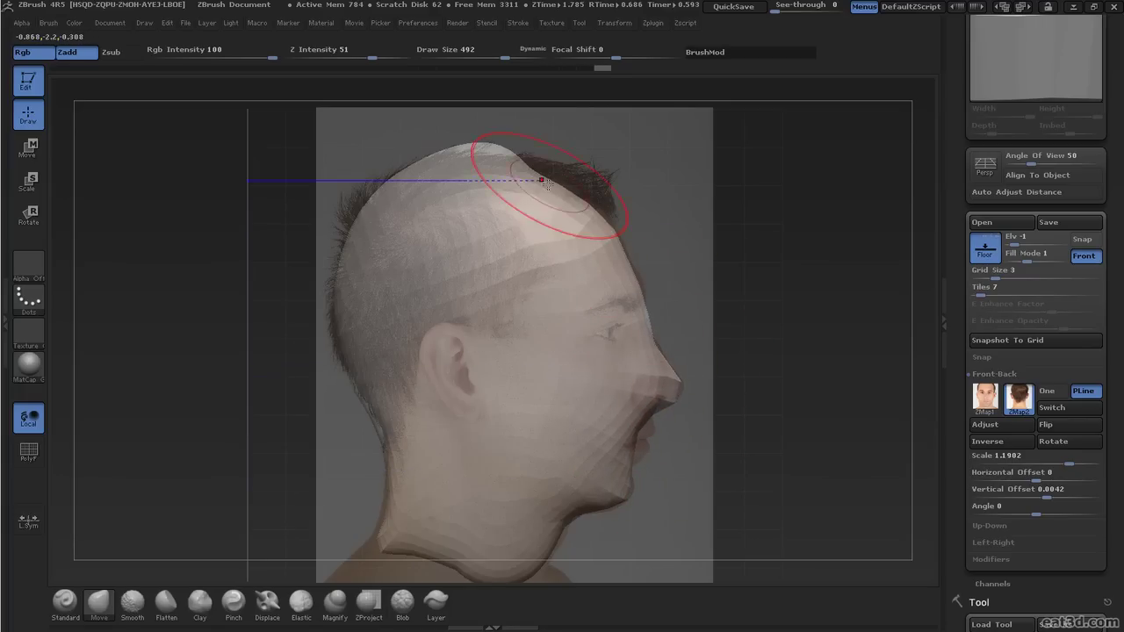
drag(540, 188, 562, 176)
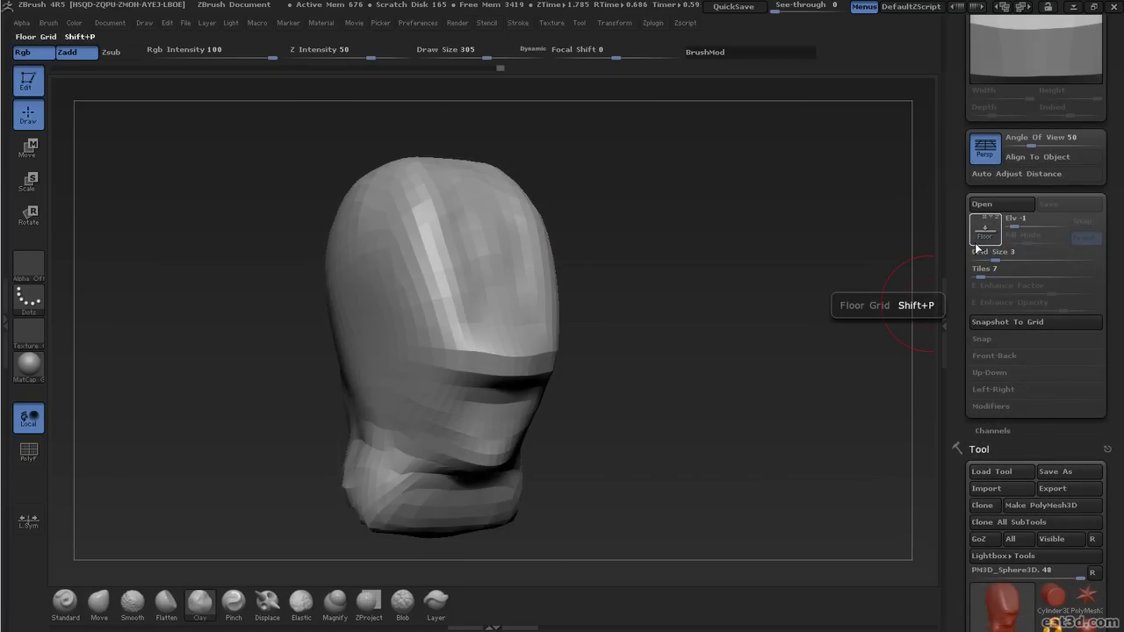
- Toggle the floor grid's reference photos on and off to compare them with the sculpted head
key(shift)
key(shift+p)
key(shift+p)
key(shift+p)
key(shift+p)
key(shift+p)
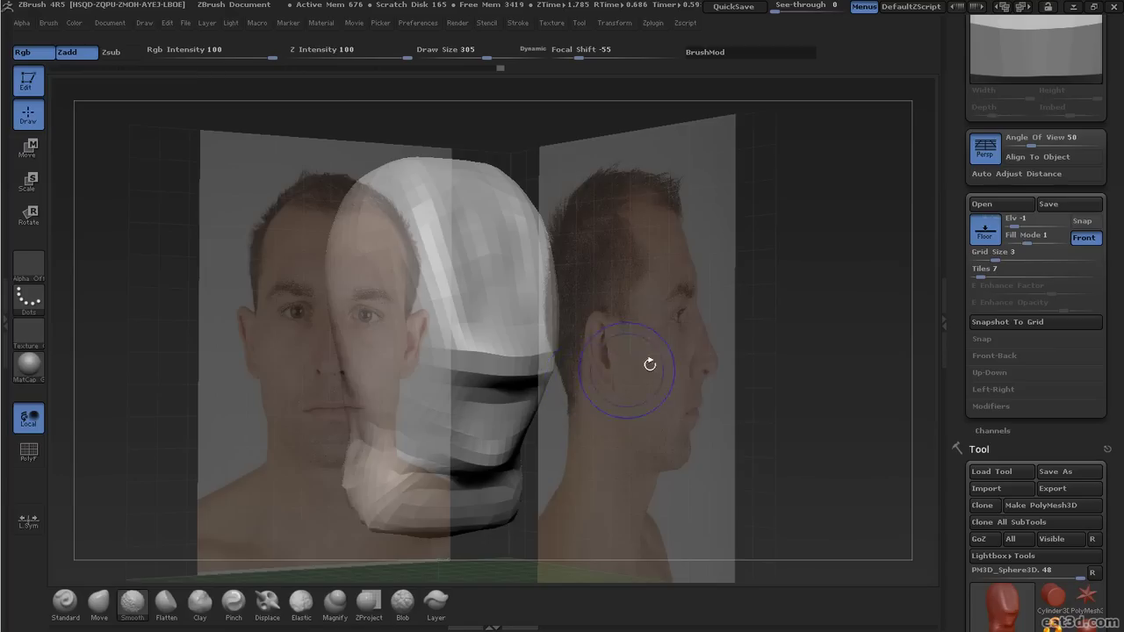
key(shift+p)
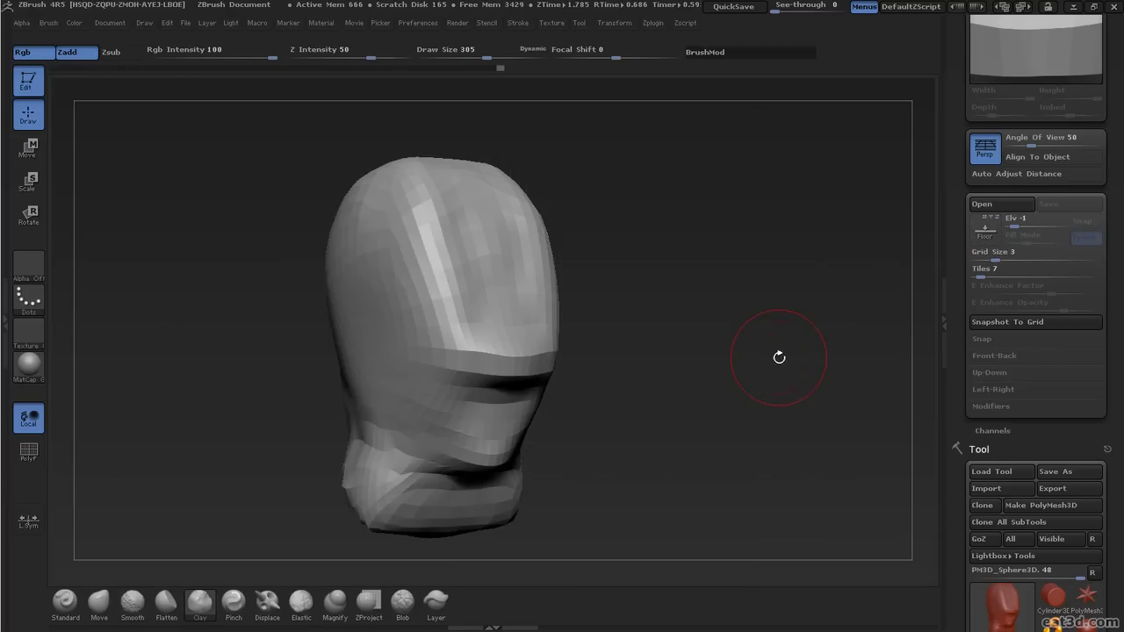
key(shift+p)
- Turn the head to its side profile and switch the sculpting brush from Clay to Move
drag(774, 360, 607, 515)
key(ctrl)
key(b)
key(c)
key(l)
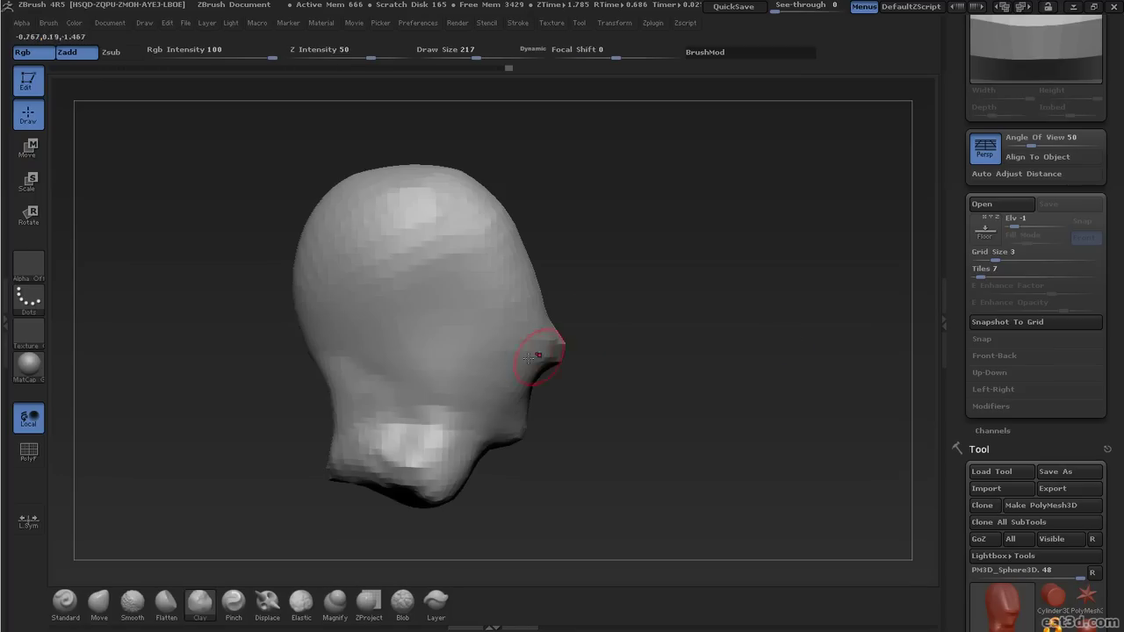
key(b)
key(m)
key(v)
- Inspect the head's form from an angle and show the floor grid's photos again in the side view
mouse_move(856, 316)
mouse_down()
mouse_move(763, 306)
mouse_move(776, 303)
mouse_up()
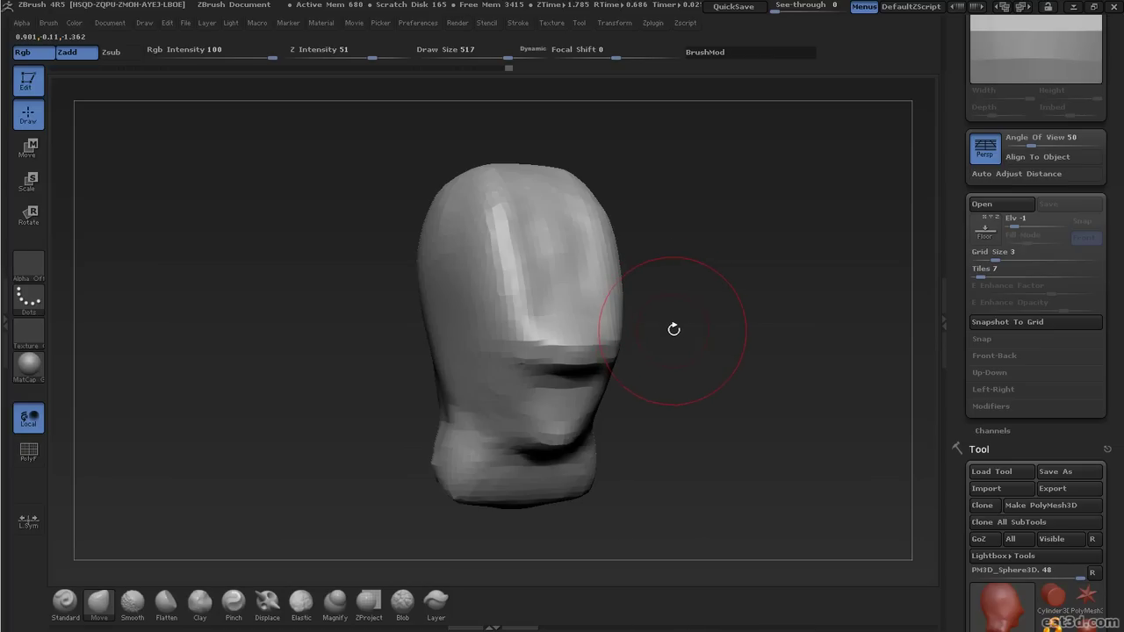
drag(671, 328, 730, 324)
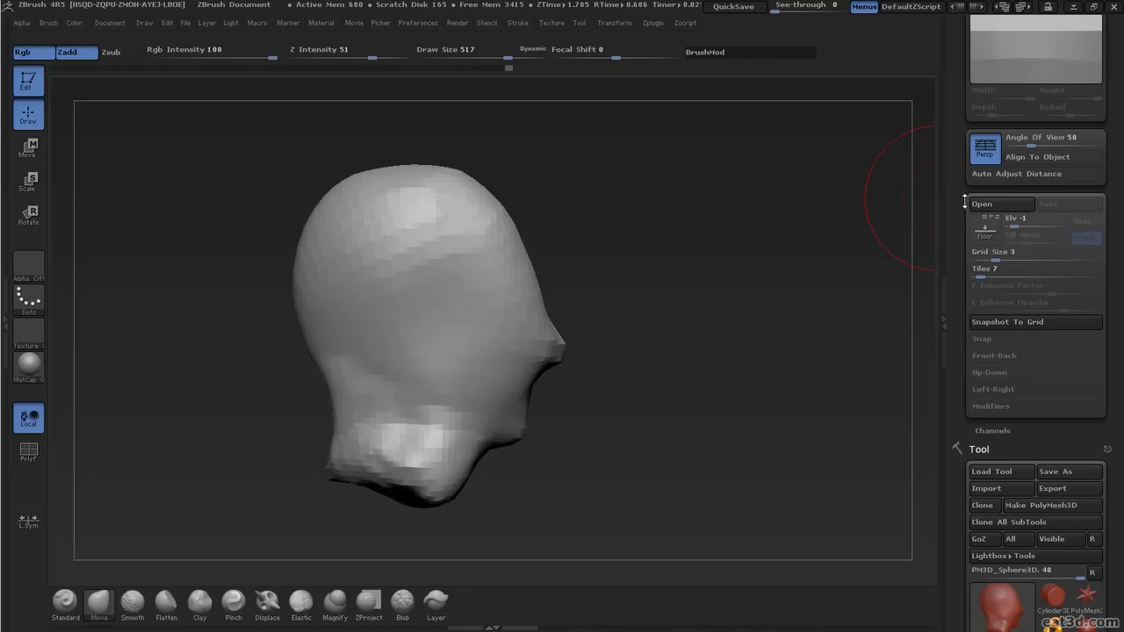
click(984, 228)
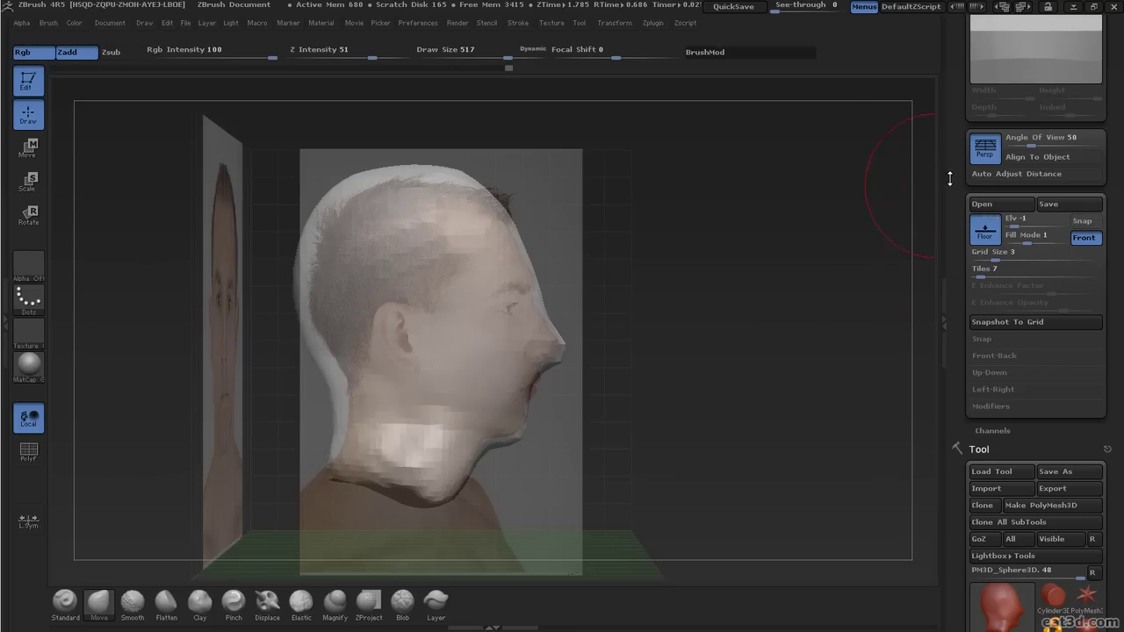
- Turn off perspective and compare the head with the reference photos from the front and at an angle
click(1041, 136)
click(991, 151)
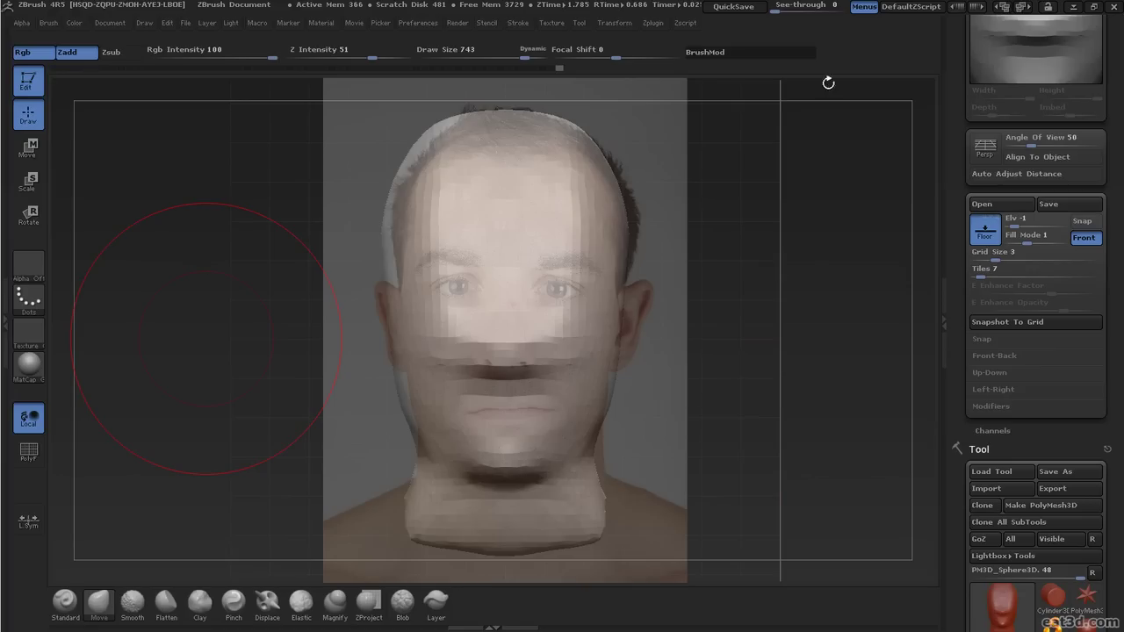
drag(656, 329, 648, 330)
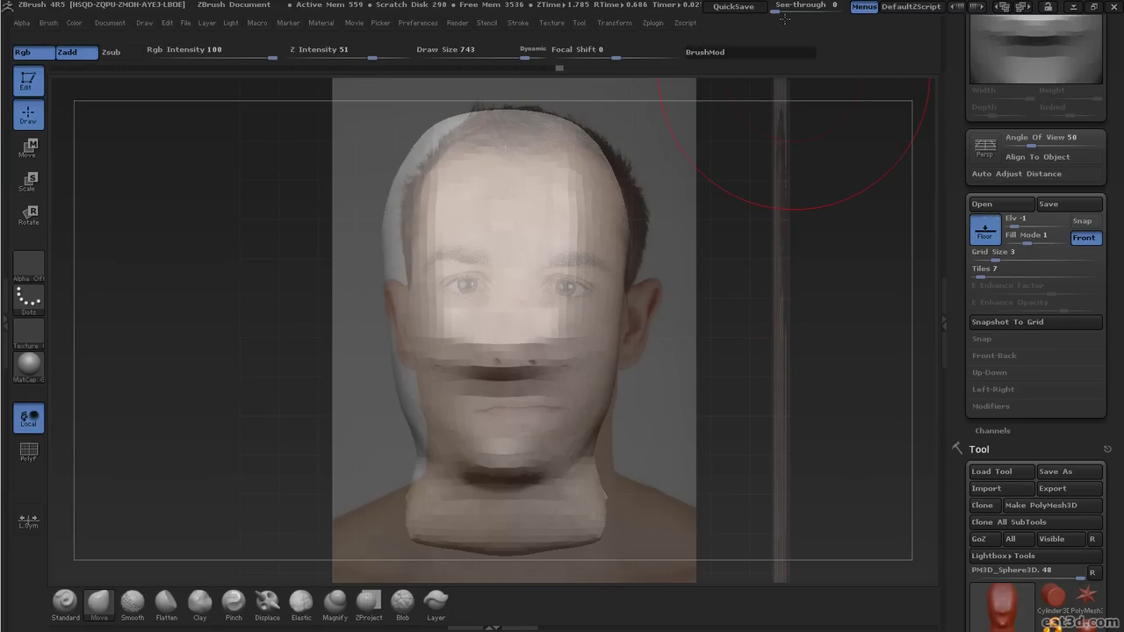
drag(782, 7, 757, 19)
mouse_move(769, 379)
mouse_down()
mouse_move(793, 343)
mouse_move(775, 262)
mouse_move(887, 303)
mouse_up()
- Open the three-quarter photo 0207 in Windows Photo Viewer, shrink its window and place it over part of the ZBrush canvas
key(alt+Tab)
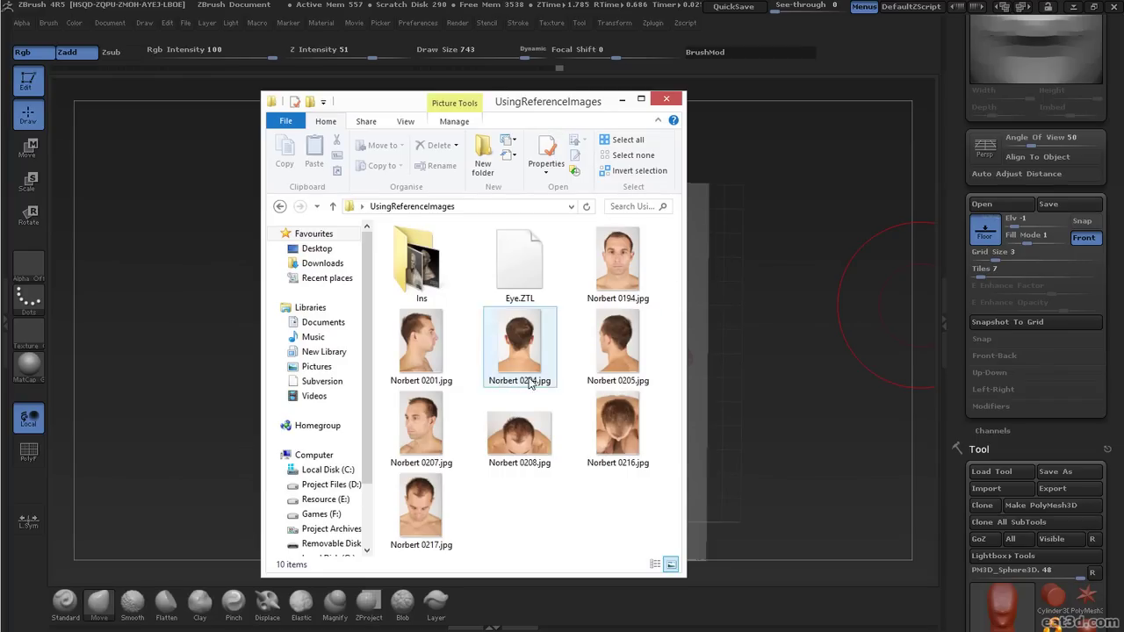
click(417, 430)
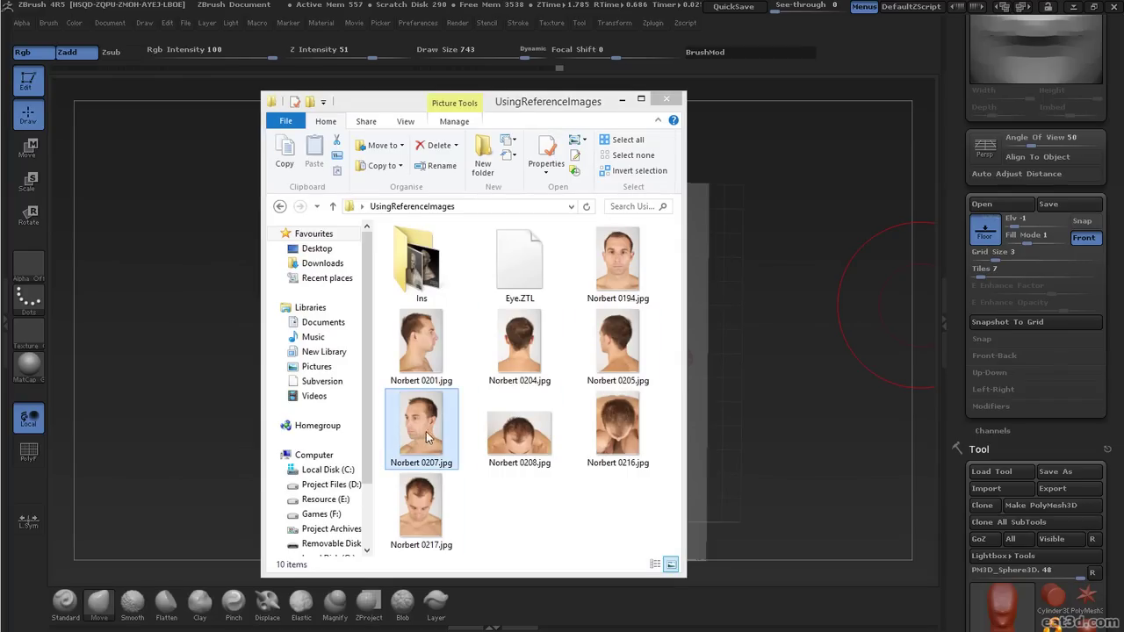
click(621, 100)
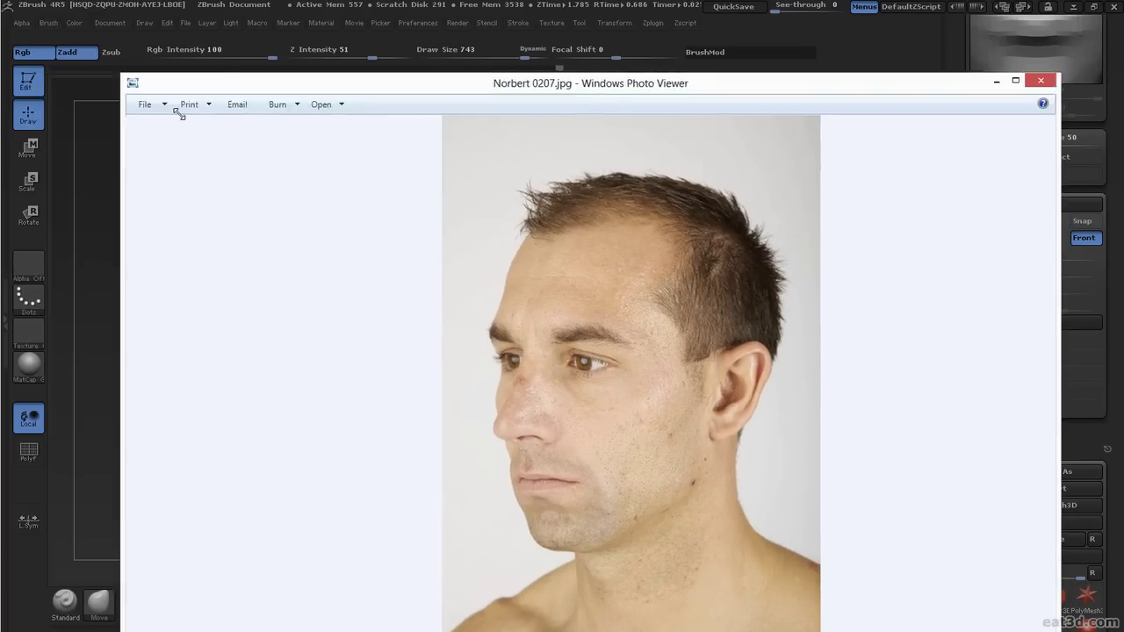
drag(123, 72, 734, 227)
drag(827, 235, 671, 92)
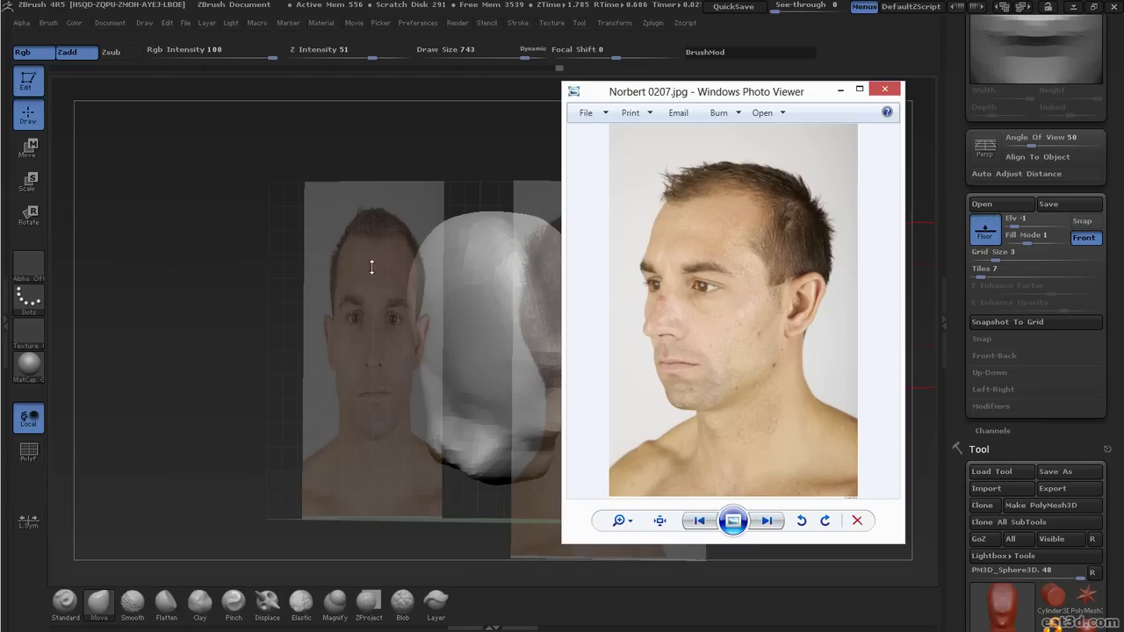
- With the floor grid hidden and See-through at 40, line the head up over the three-quarter photo and fit its lower face
click(220, 230)
mouse_move(803, 254)
mouse_down()
mouse_move(782, 254)
mouse_move(804, 238)
mouse_up()
click(986, 230)
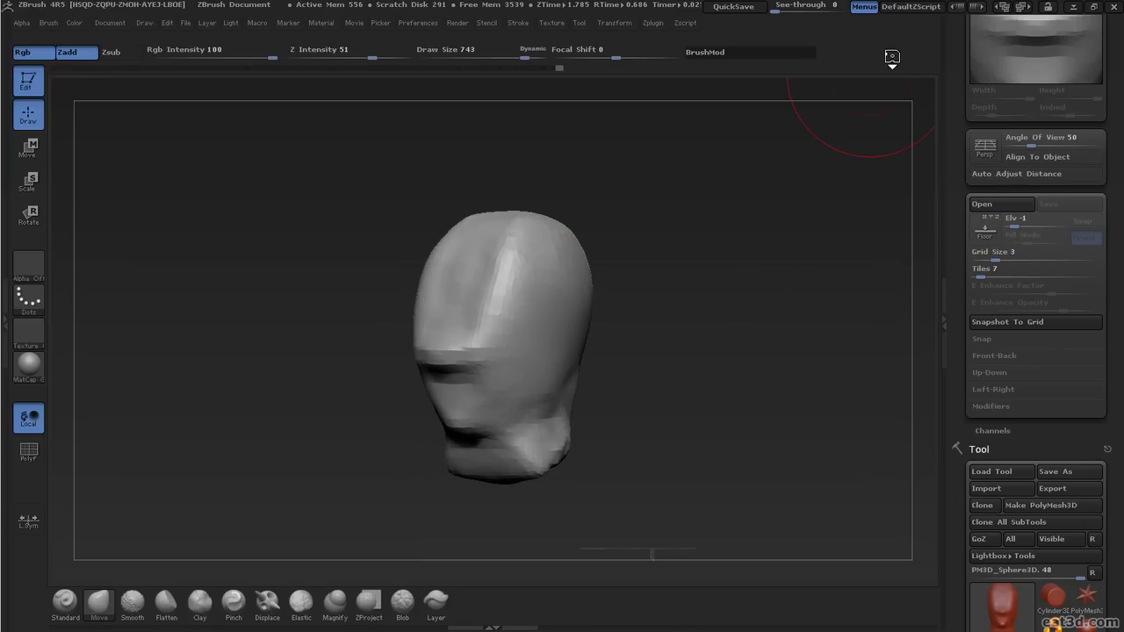
drag(778, 7, 801, 12)
mouse_move(577, 351)
mouse_down()
mouse_move(729, 360)
mouse_move(851, 345)
mouse_move(864, 326)
mouse_move(812, 347)
mouse_move(795, 338)
mouse_move(812, 343)
mouse_up()
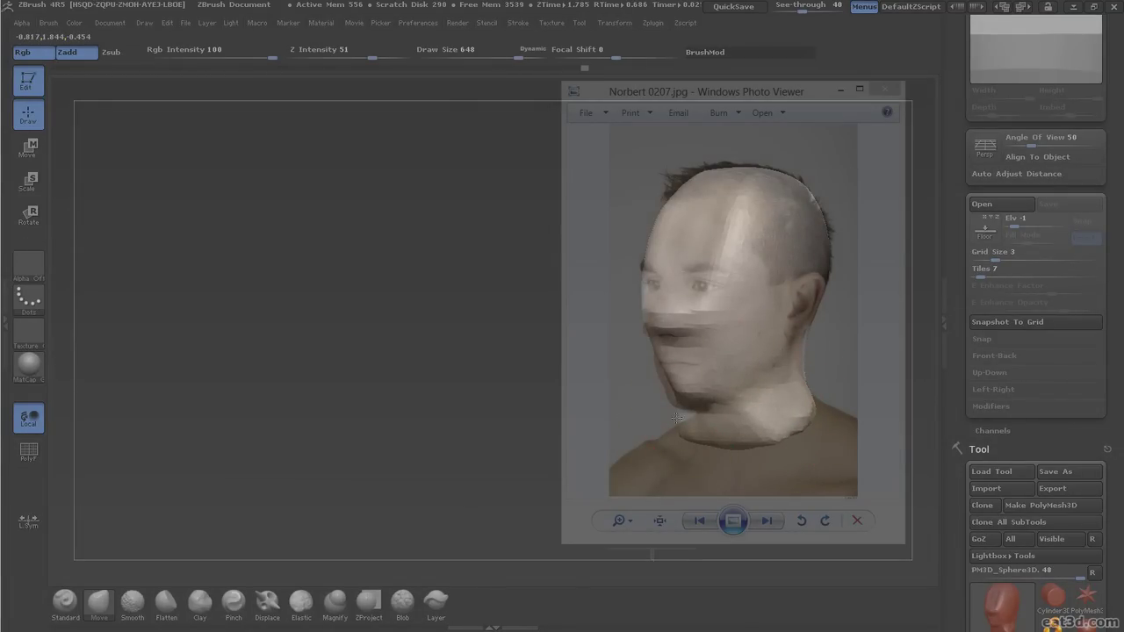
drag(707, 400, 717, 422)
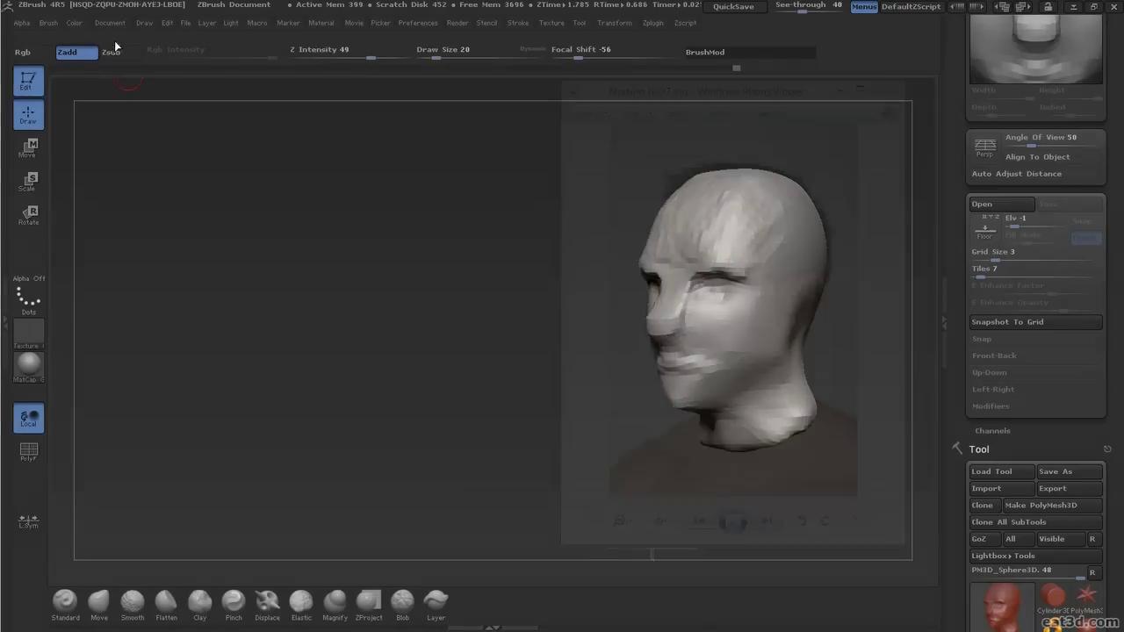
- Store the head's three-quarter placement as the Custom 1 view in the ZAppLink properties and try switching between custom views
click(110, 23)
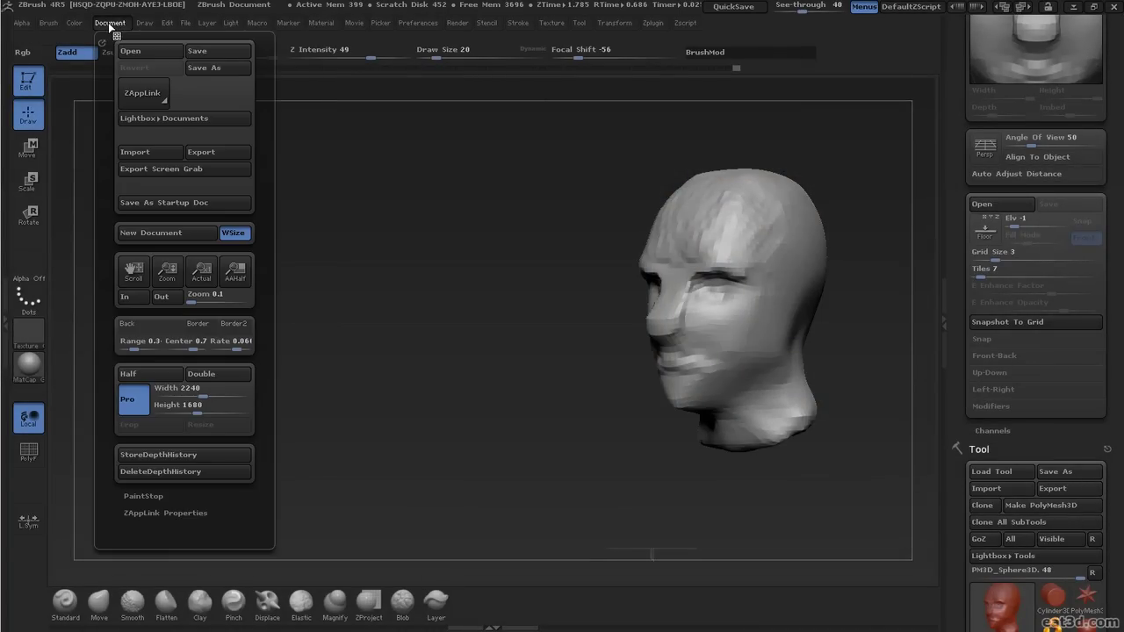
click(179, 512)
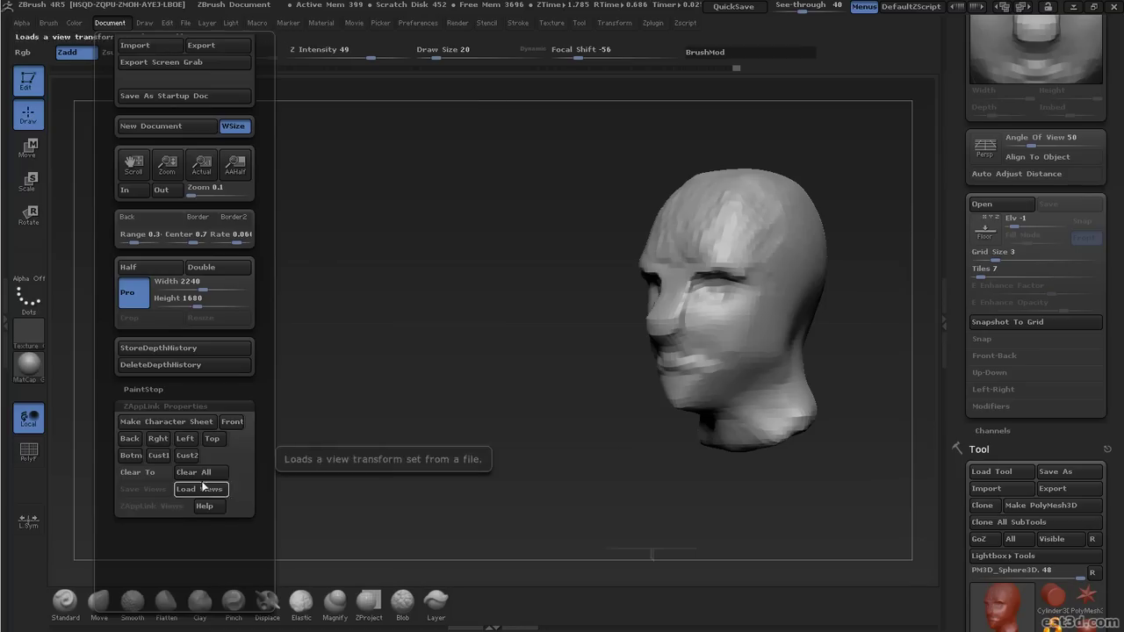
click(159, 458)
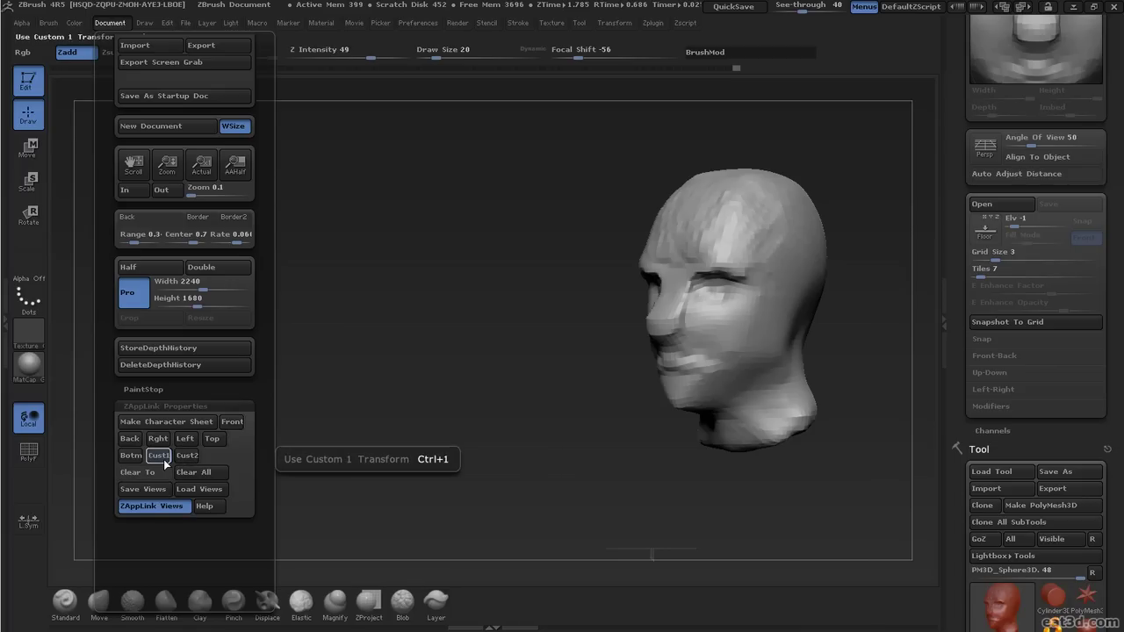
click(166, 459)
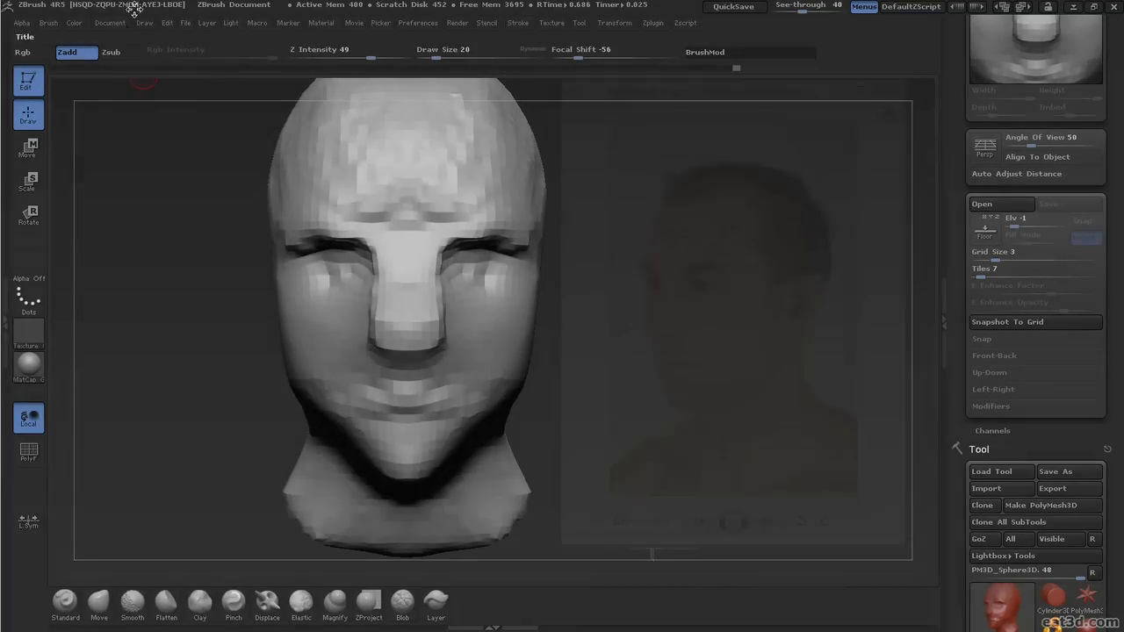
click(110, 23)
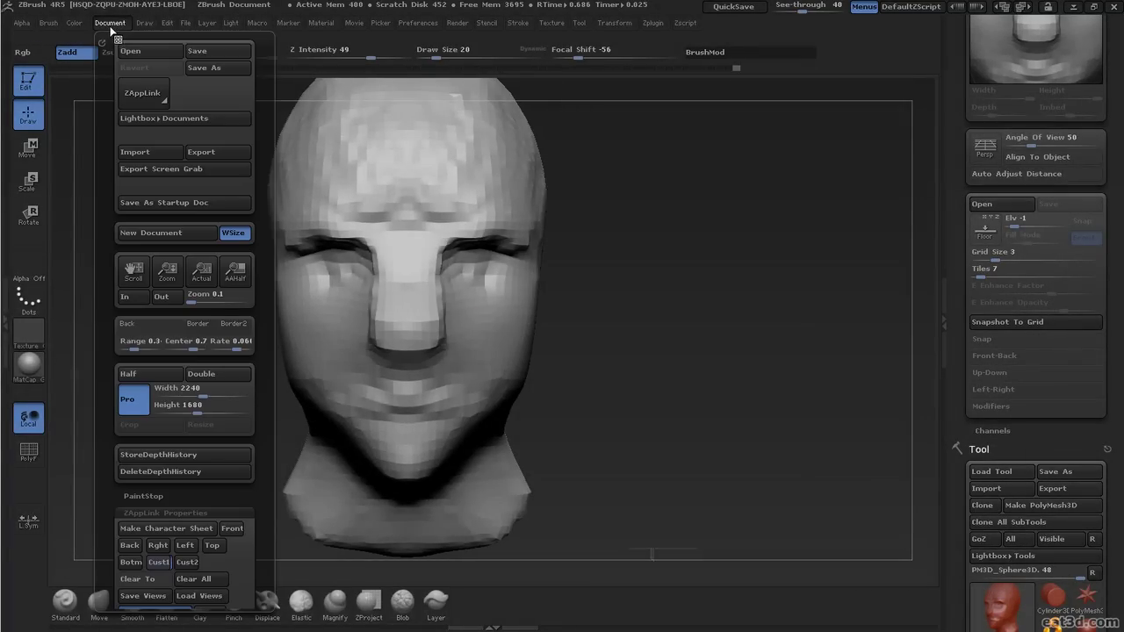
click(186, 562)
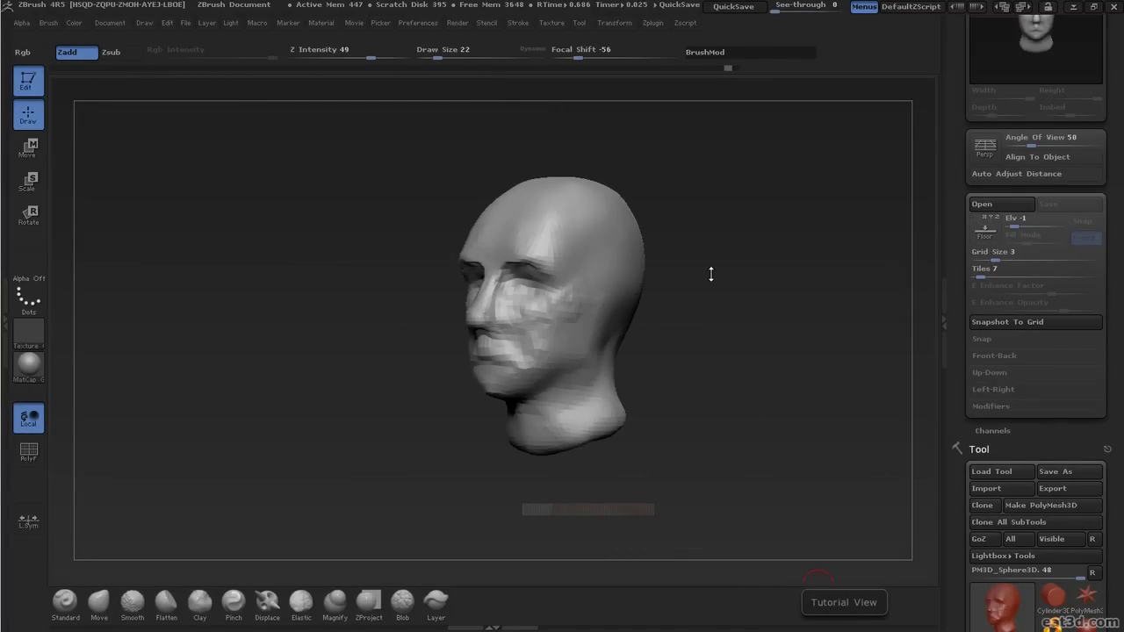
- Turn the head to the front, import the looking-down photo 0217 as a texture and add it to Spotlight
shift+drag(740, 334, 767, 272)
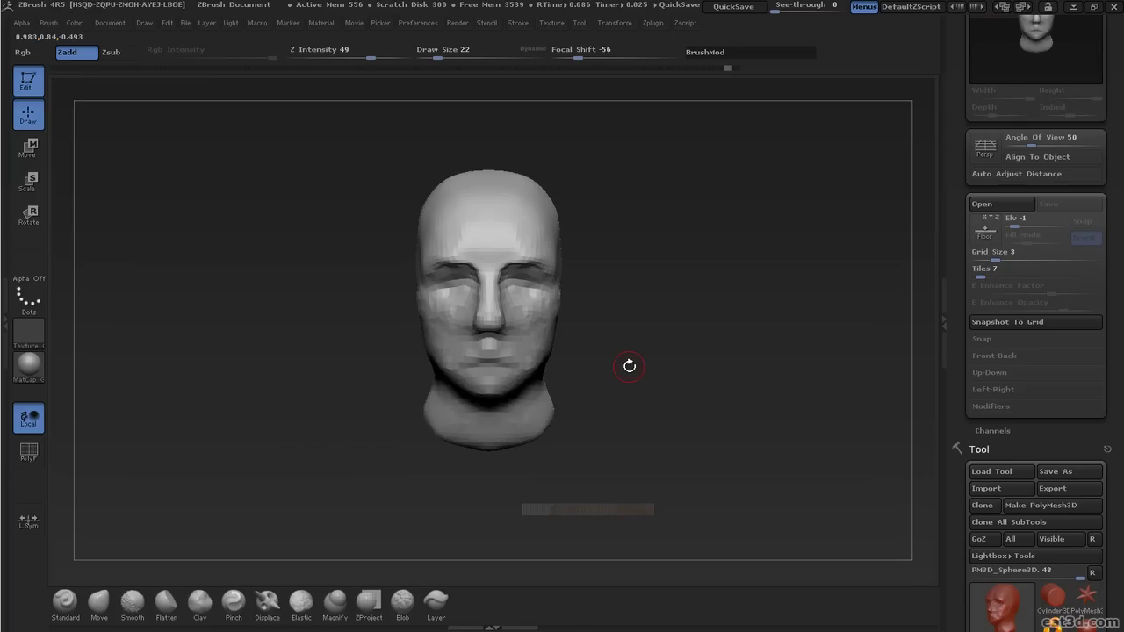
click(550, 23)
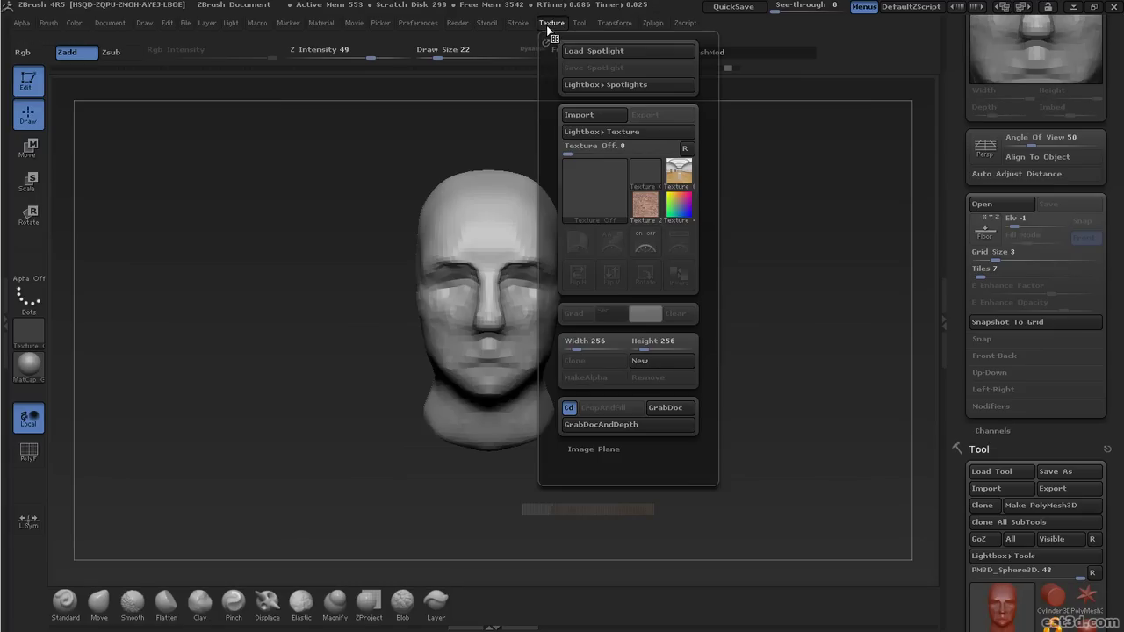
click(597, 114)
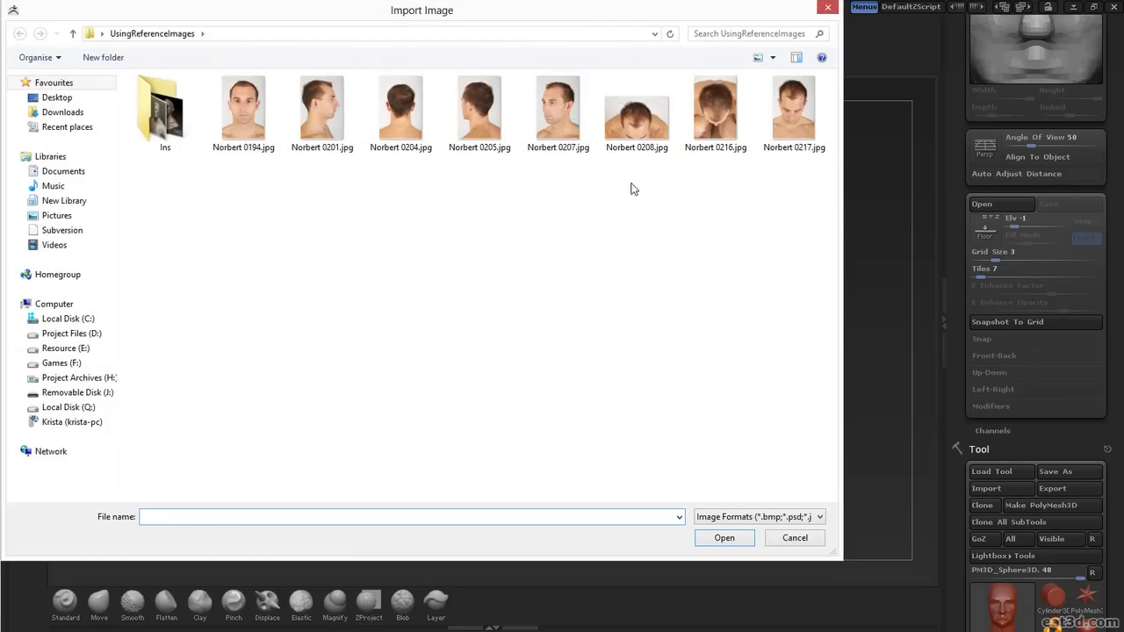
click(784, 130)
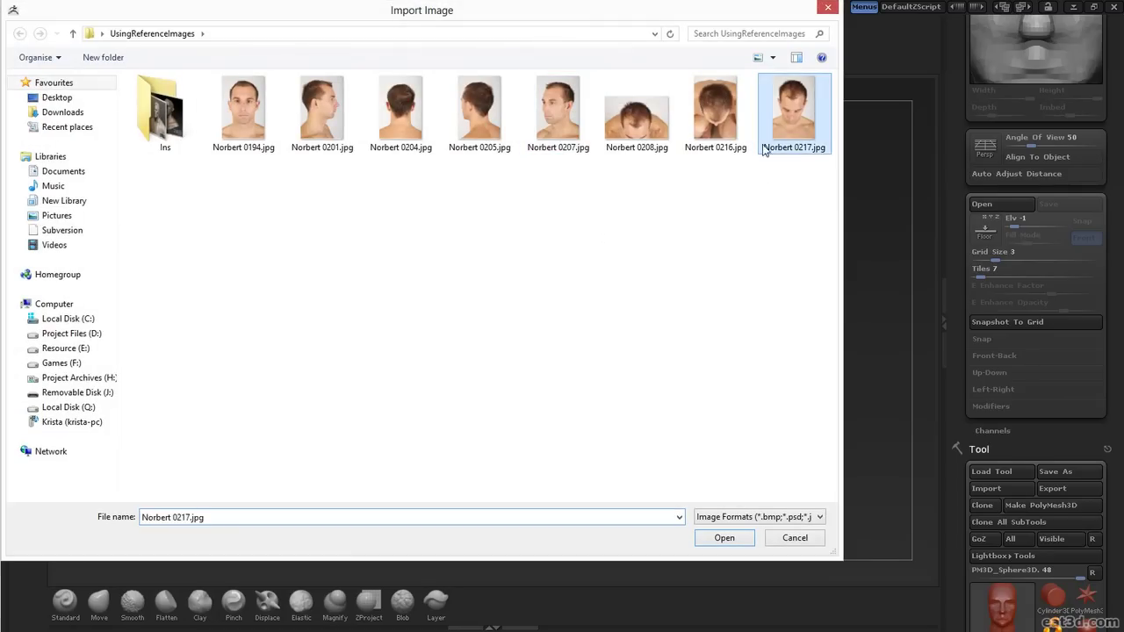
click(724, 538)
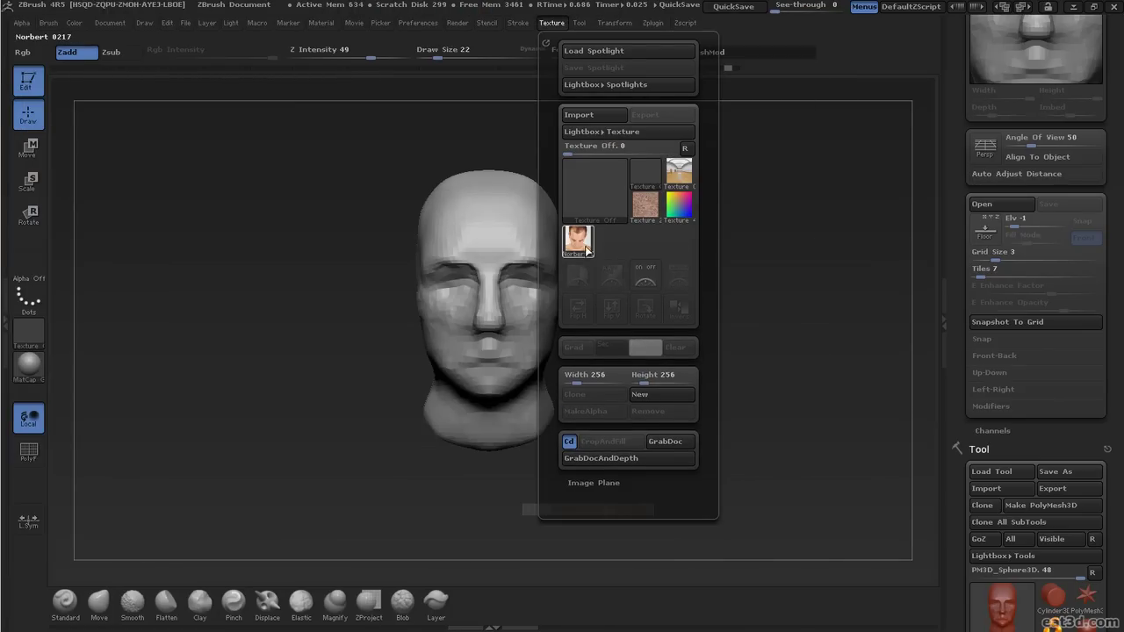
click(579, 251)
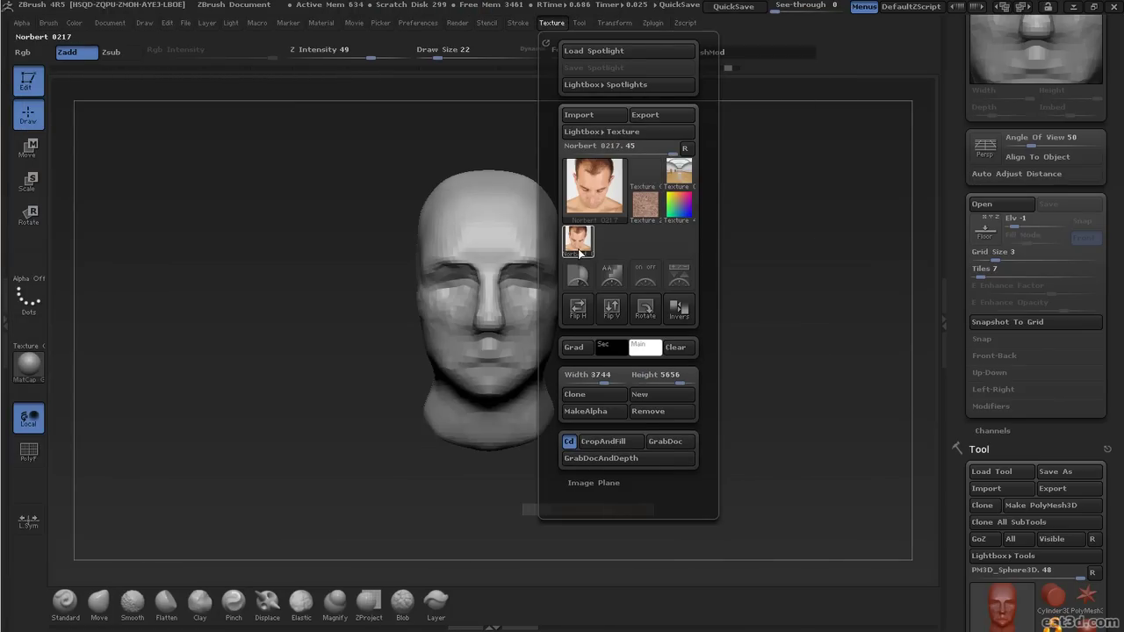
click(679, 276)
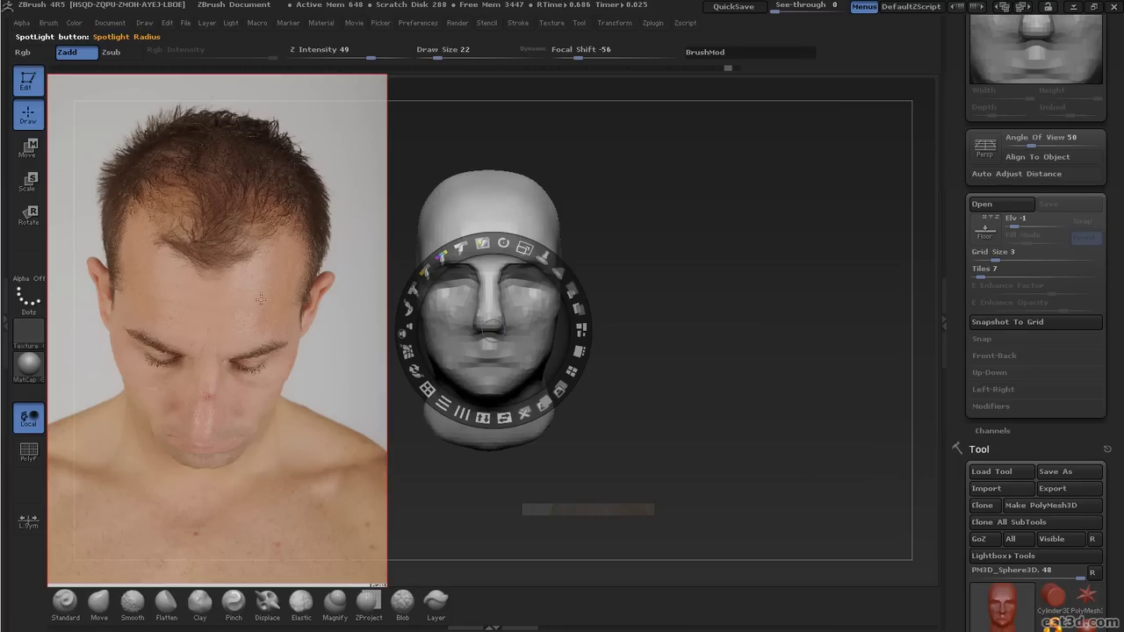
- Scale down, straighten and fade the looking-down Spotlight photo, place it beside the head and leave Spotlight editing
click(260, 299)
drag(260, 300, 486, 263)
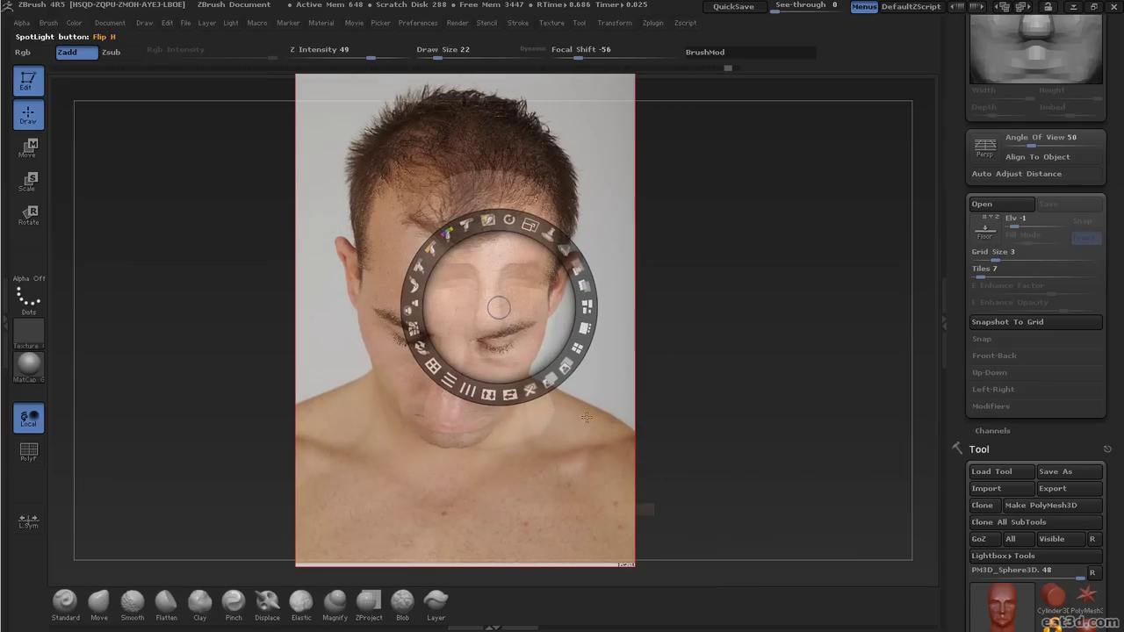
drag(530, 224, 497, 232)
drag(503, 218, 506, 219)
mouse_move(533, 278)
mouse_down()
mouse_move(230, 297)
mouse_move(278, 284)
mouse_move(328, 307)
mouse_move(226, 228)
mouse_move(265, 230)
mouse_up()
mouse_move(261, 287)
mouse_down()
mouse_move(642, 290)
mouse_move(656, 278)
mouse_up()
drag(483, 263, 338, 270)
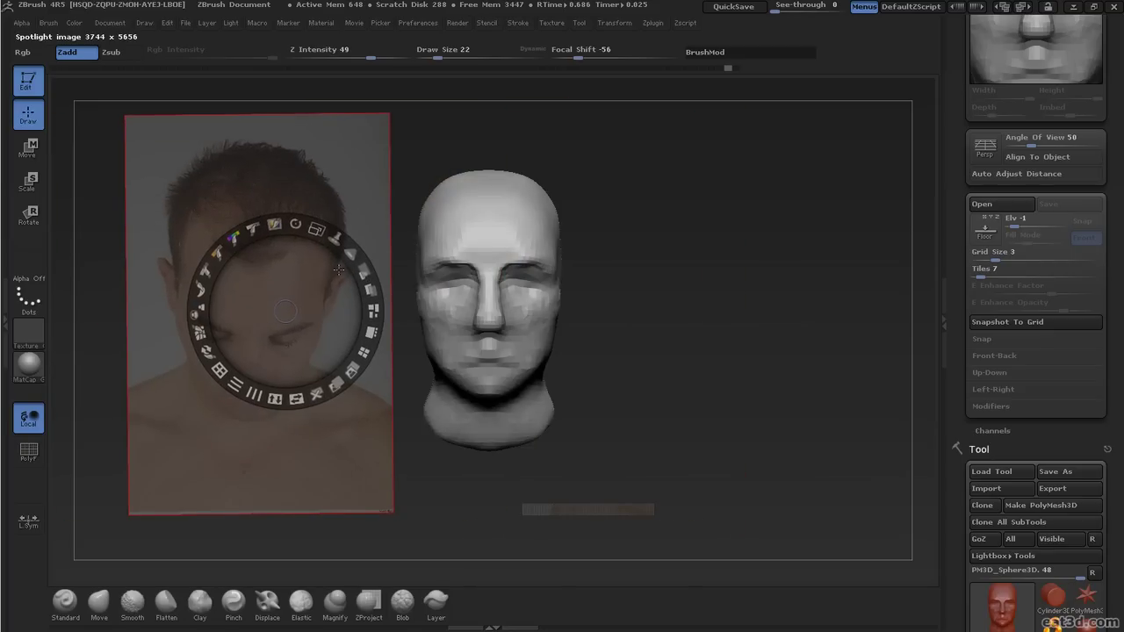
key(z)
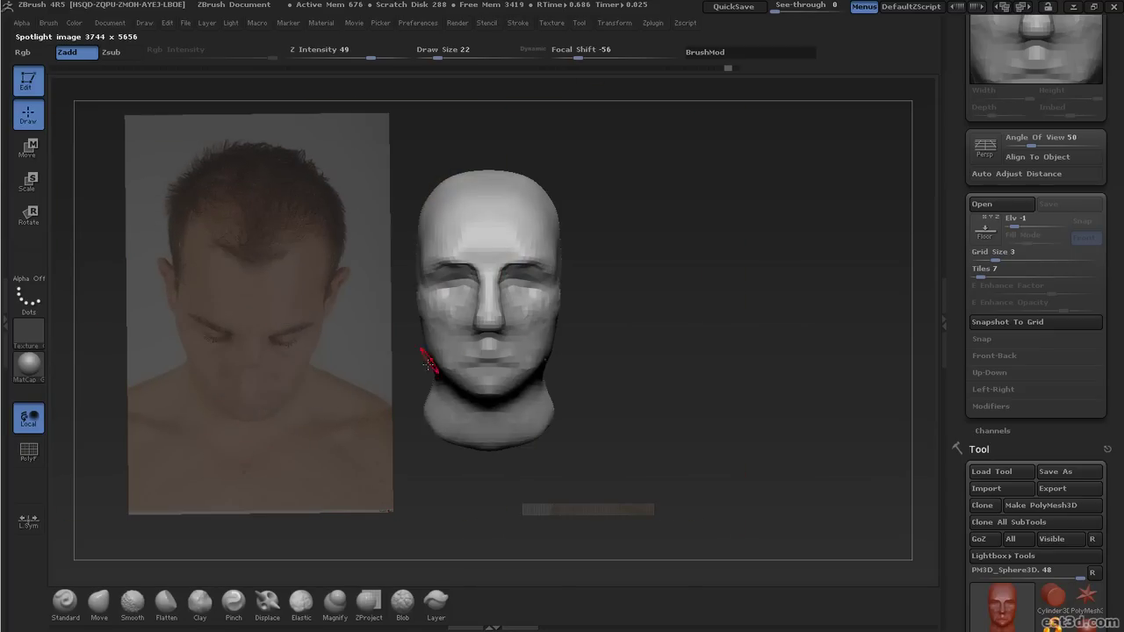
- Line the head up, tilted forward, with the looking-down photo and fit its chin using the Move brush at Draw Size 44
mouse_move(685, 275)
alt+mouse_down()
mouse_move(650, 327)
mouse_move(752, 296)
mouse_move(767, 271)
mouse_move(720, 258)
mouse_move(708, 303)
mouse_move(725, 276)
mouse_move(728, 290)
mouse_move(752, 294)
mouse_move(743, 275)
mouse_move(521, 288)
mouse_move(539, 298)
mouse_move(540, 284)
mouse_move(542, 319)
mouse_move(561, 299)
mouse_move(563, 323)
alt+mouse_up()
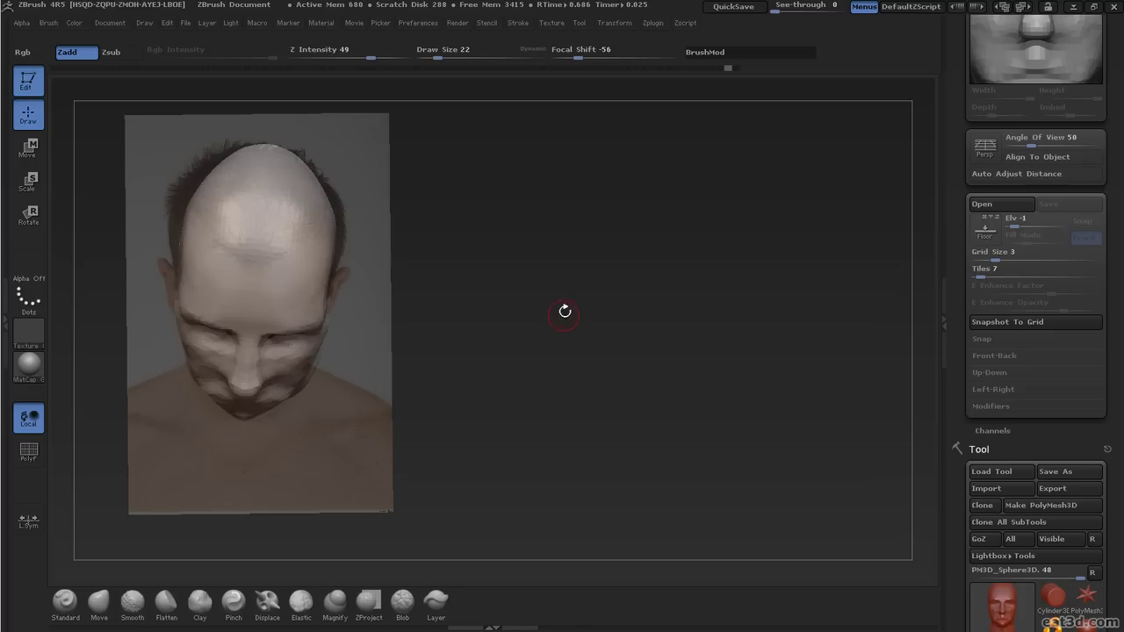
key(b)
key(m)
key(v)
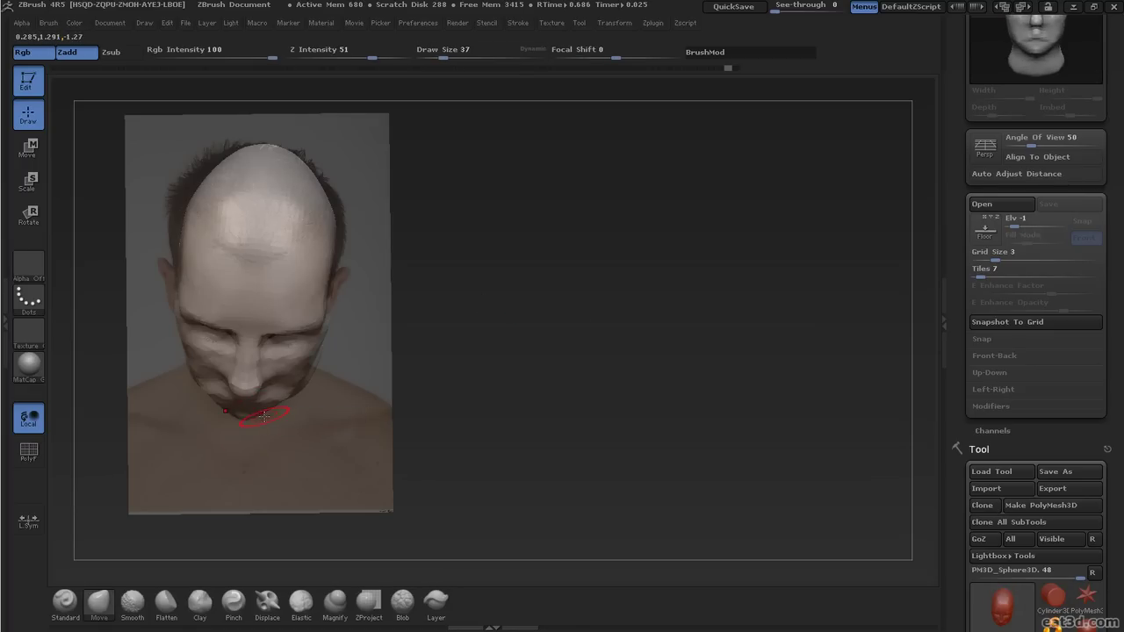
key(s)
drag(262, 420, 253, 419)
key(s)
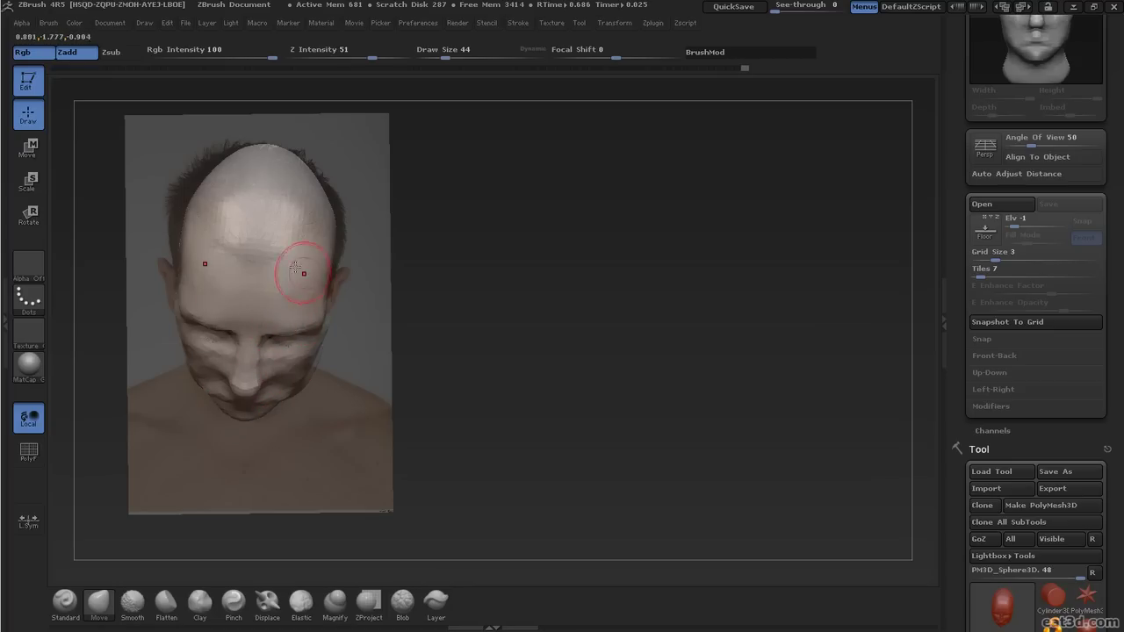
- Widen the sides of the cranium to the photo's outline with Draw Size raised to 120, and use the Custom 1 view
key(bracketright)
key(bracketright)
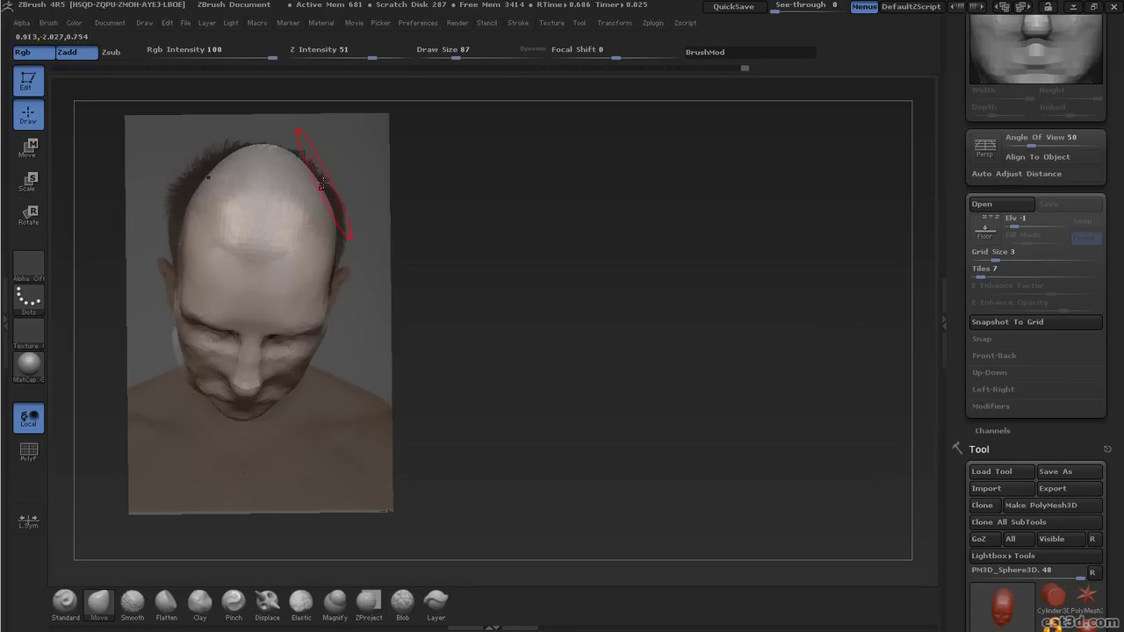
key(bracketright)
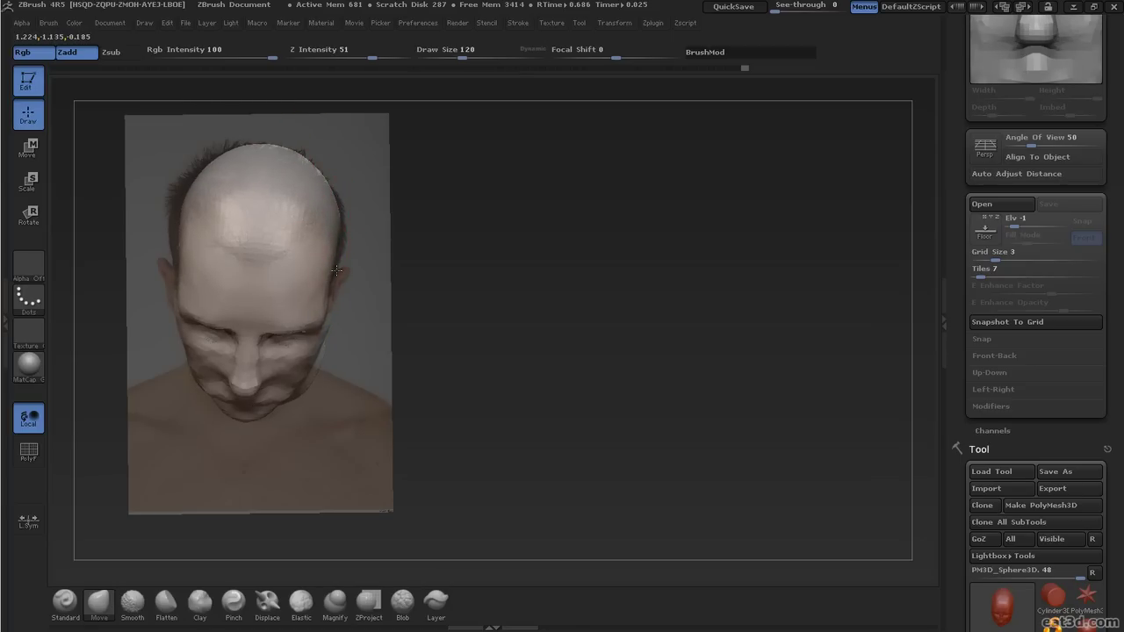
click(112, 23)
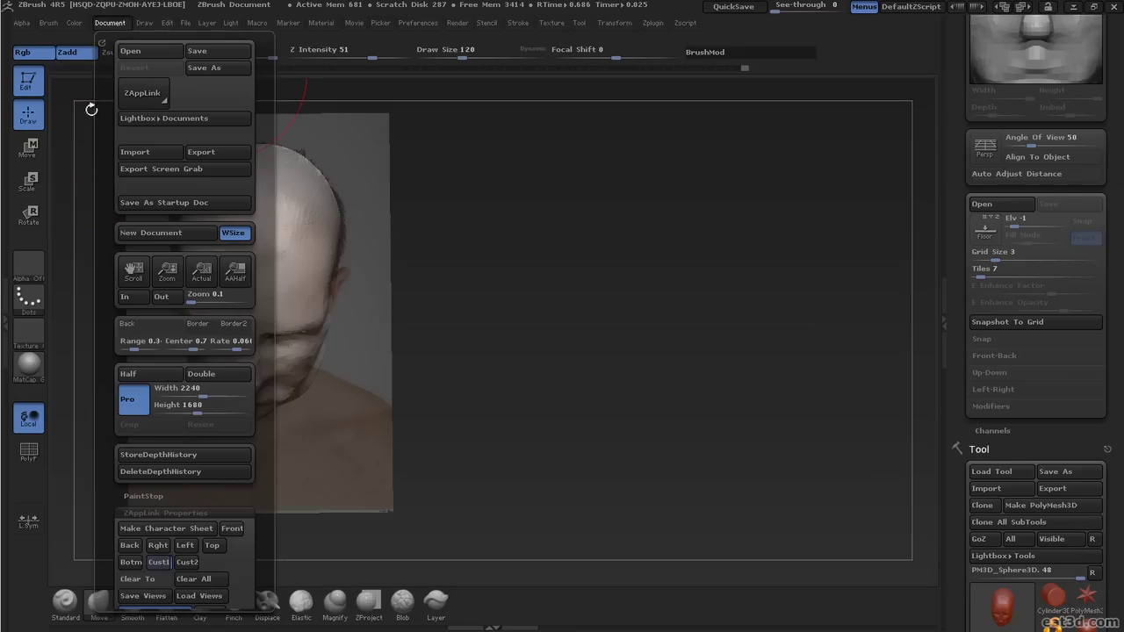
click(160, 563)
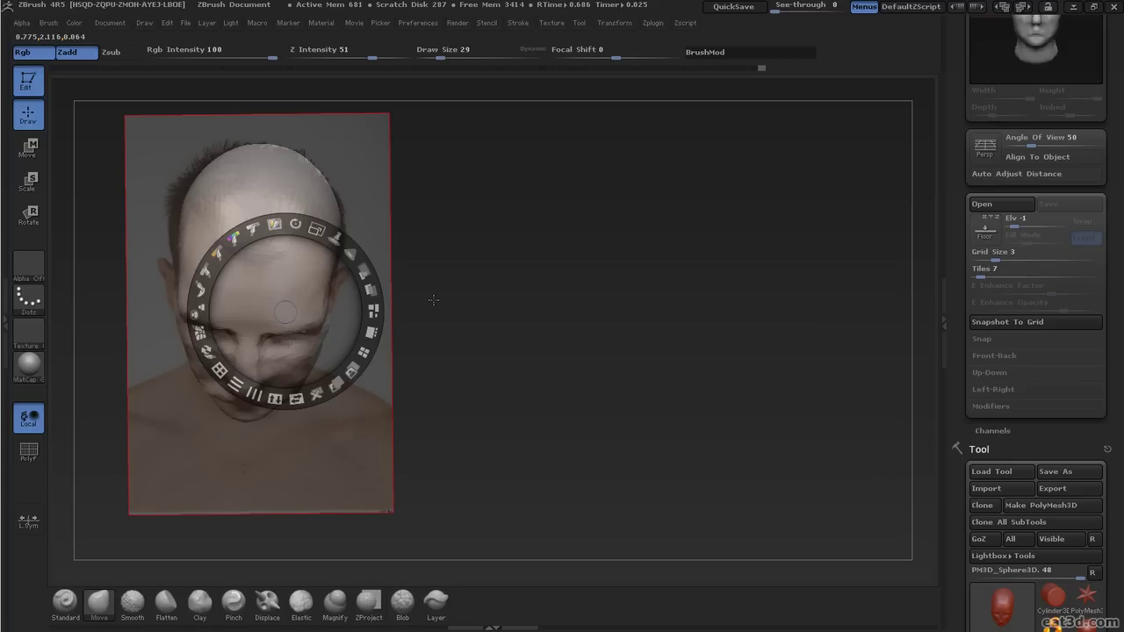
- Move the looking-down Spotlight photo away from the head, shrink it and import the three-quarter photo 0207 as another reference
drag(312, 281, 860, 286)
drag(815, 202, 830, 182)
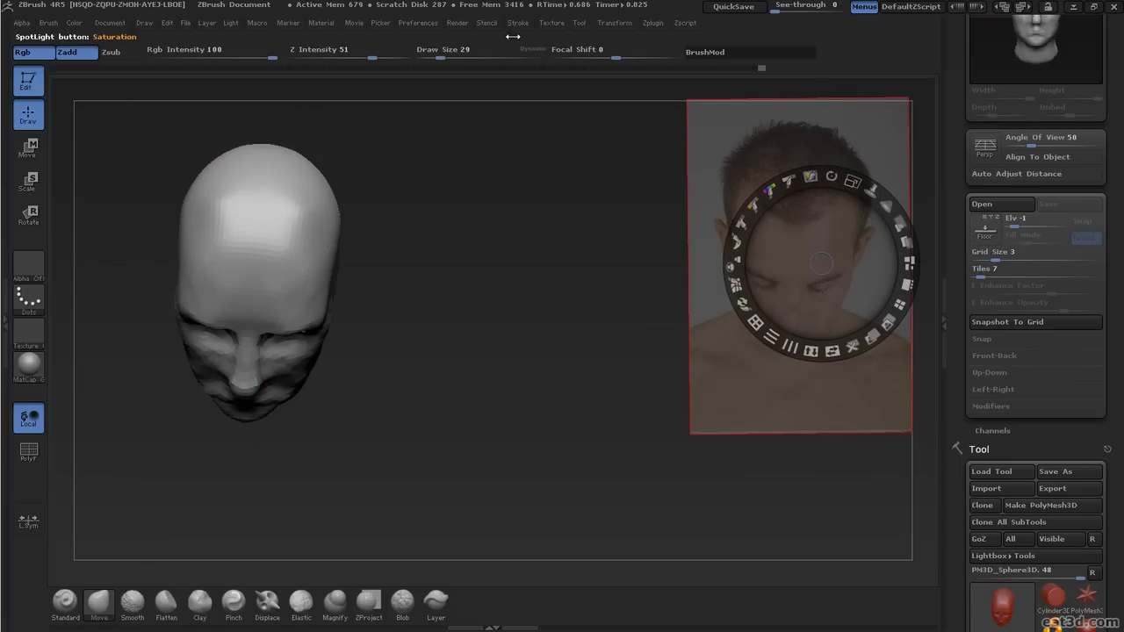
click(553, 24)
click(584, 114)
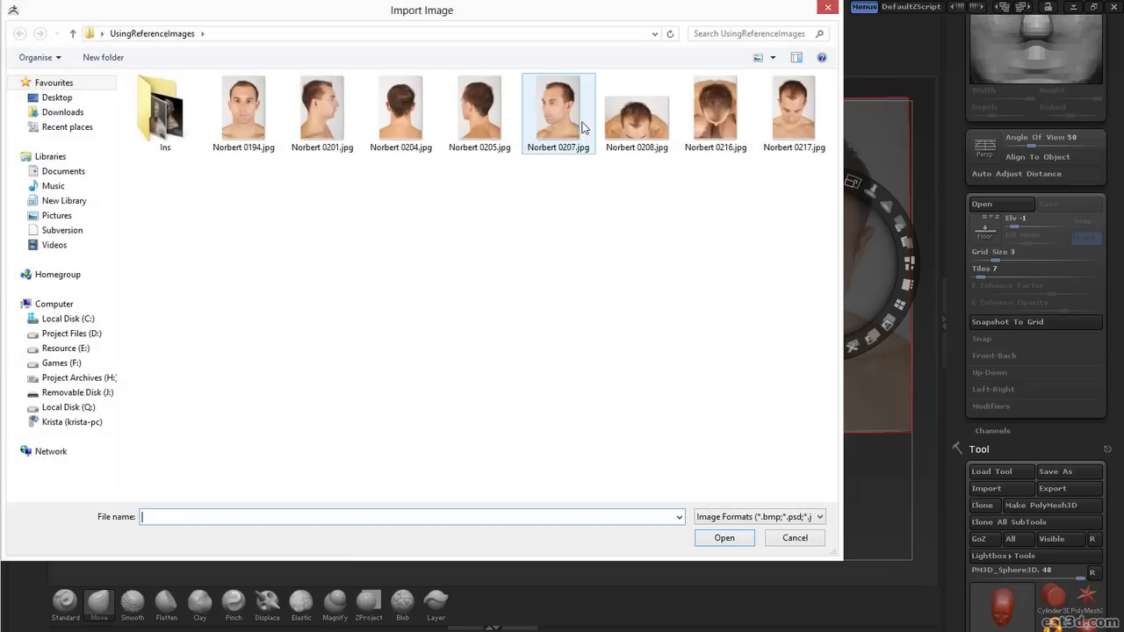
double_click(568, 119)
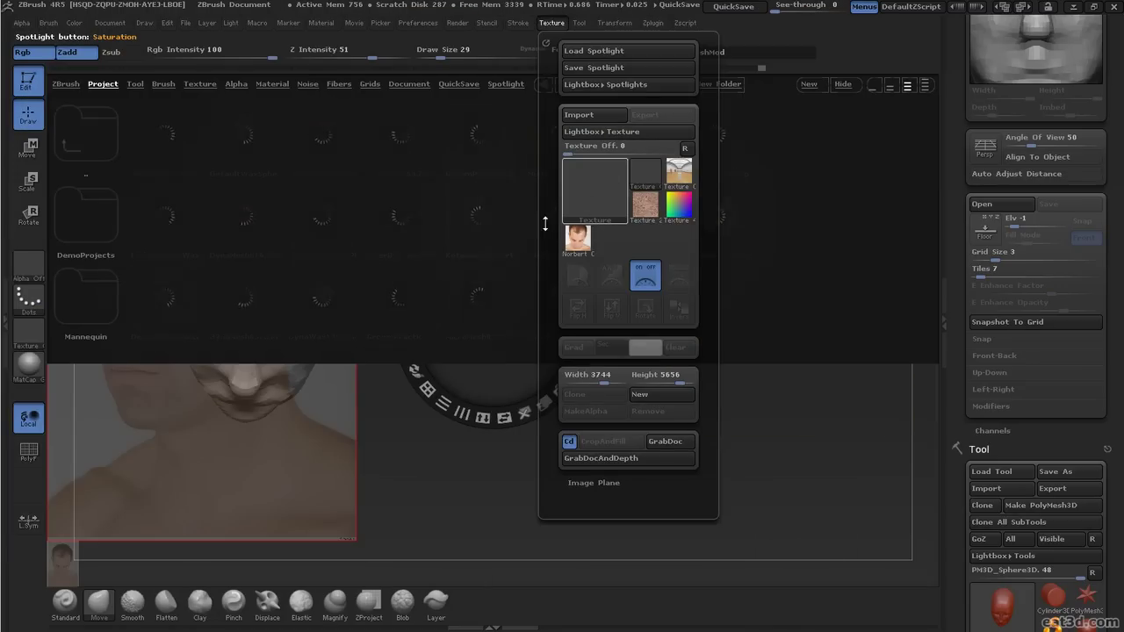
- Hide Lightbox, resize the three-quarter and looking-down Spotlight photos to similar heights side by side, and leave Spotlight editing
click(843, 84)
drag(494, 329, 554, 456)
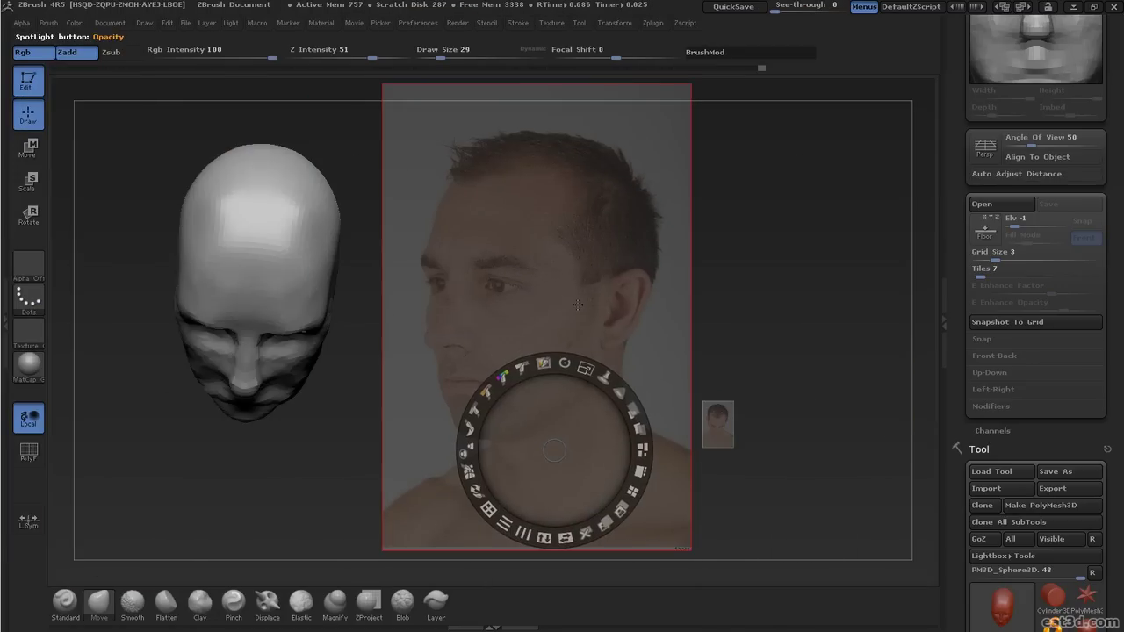
mouse_move(587, 370)
mouse_down()
mouse_move(527, 383)
mouse_move(580, 381)
mouse_up()
click(718, 424)
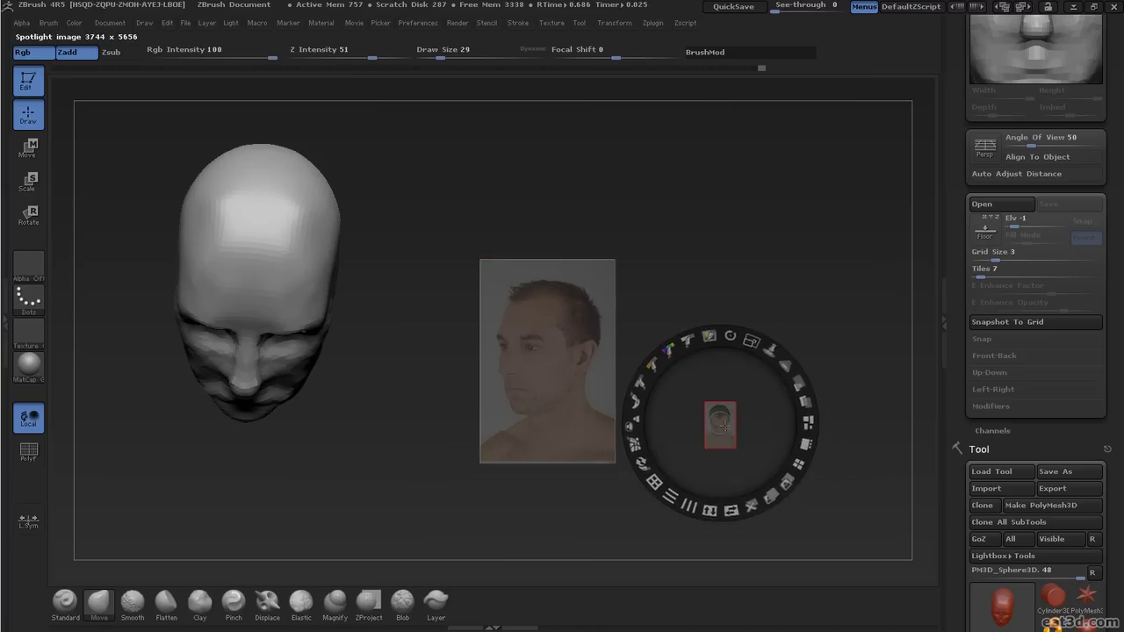
drag(717, 424, 752, 427)
drag(826, 466, 784, 304)
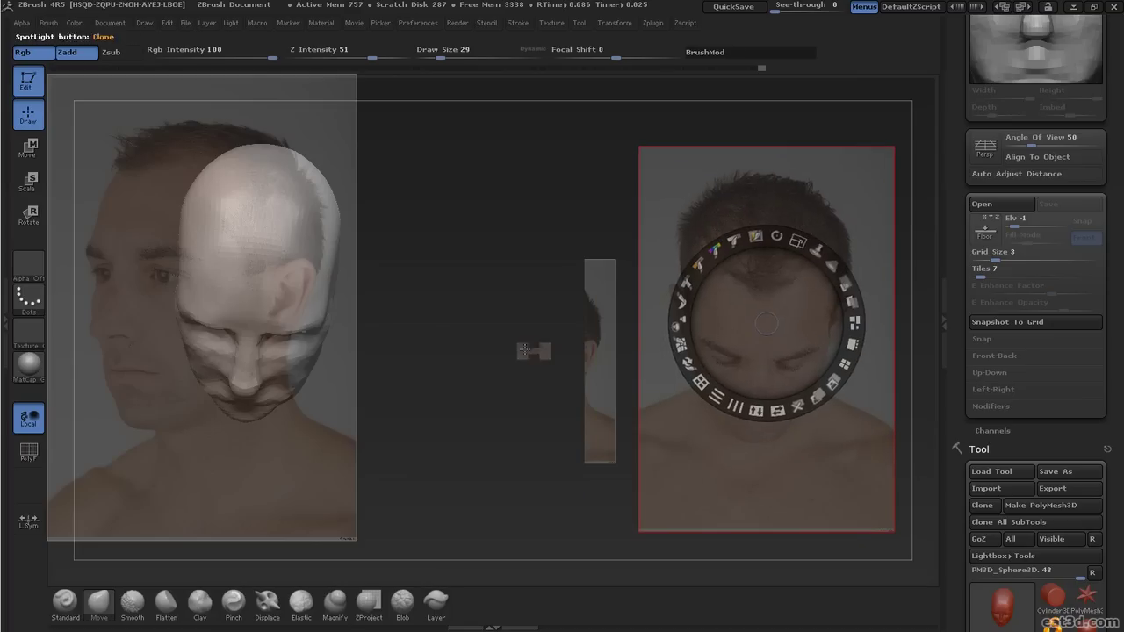
click(532, 352)
drag(562, 267, 477, 300)
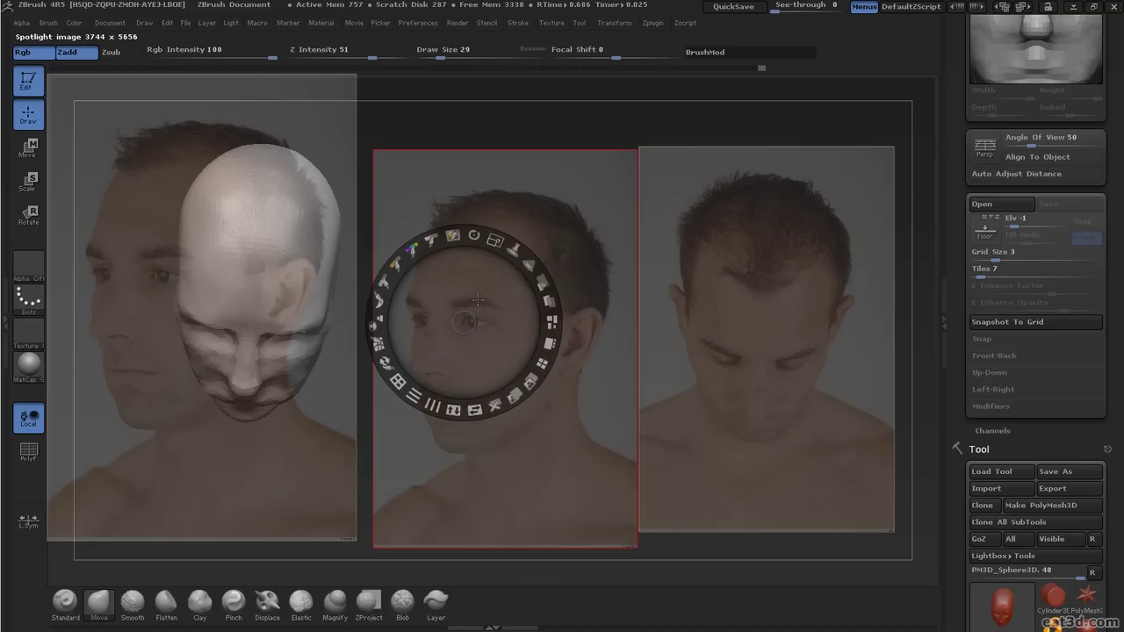
key(z)
- Line the head up with the three-quarter photo and fit the back of the head and chin with the Move brush at Draw Sizes 104 and 62
drag(281, 286, 494, 549)
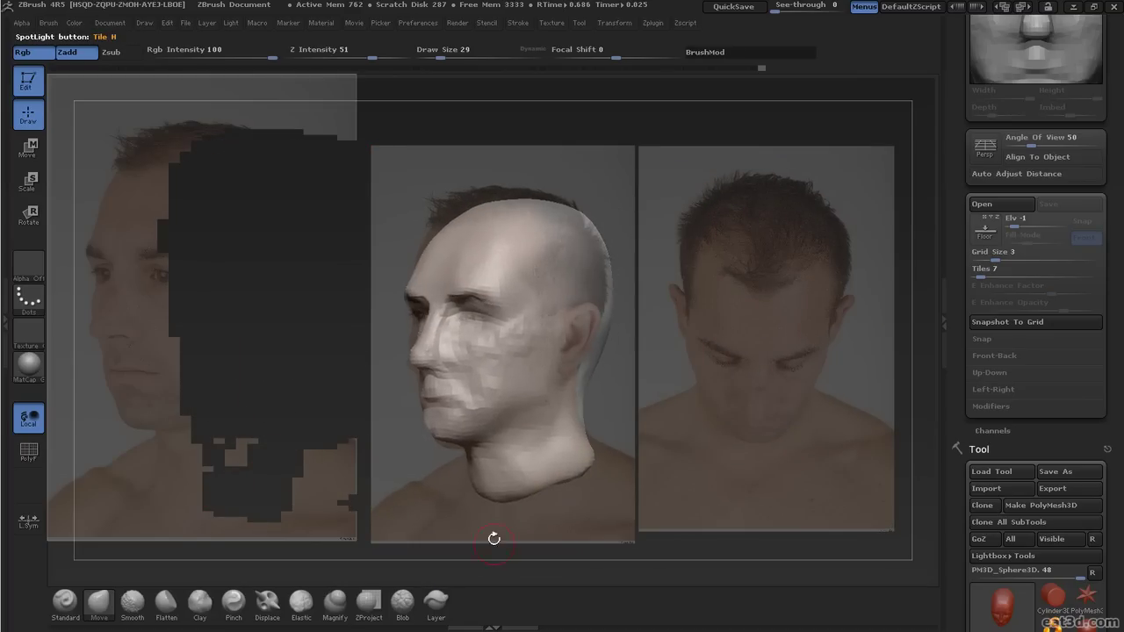
drag(263, 444, 343, 359)
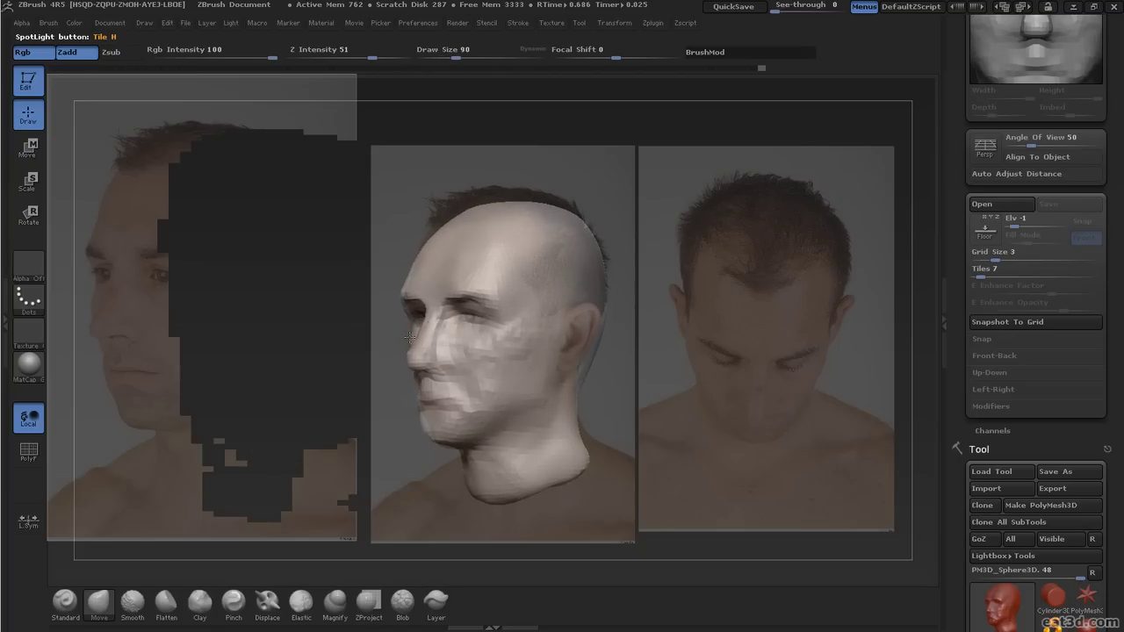
key(s)
drag(580, 364, 588, 362)
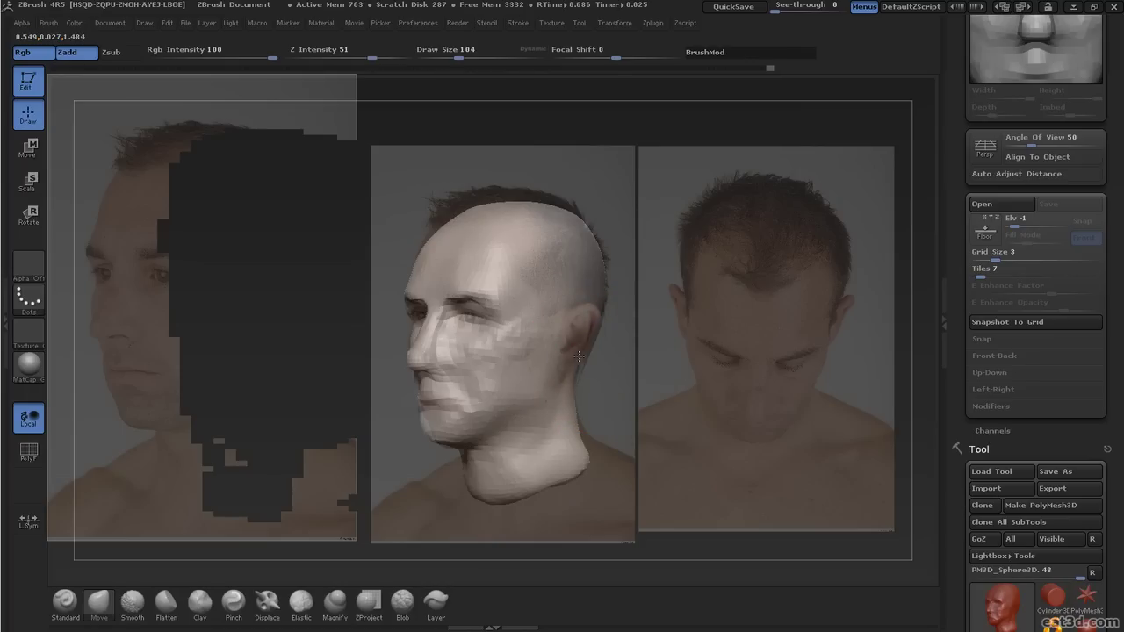
key(s)
drag(422, 430, 406, 430)
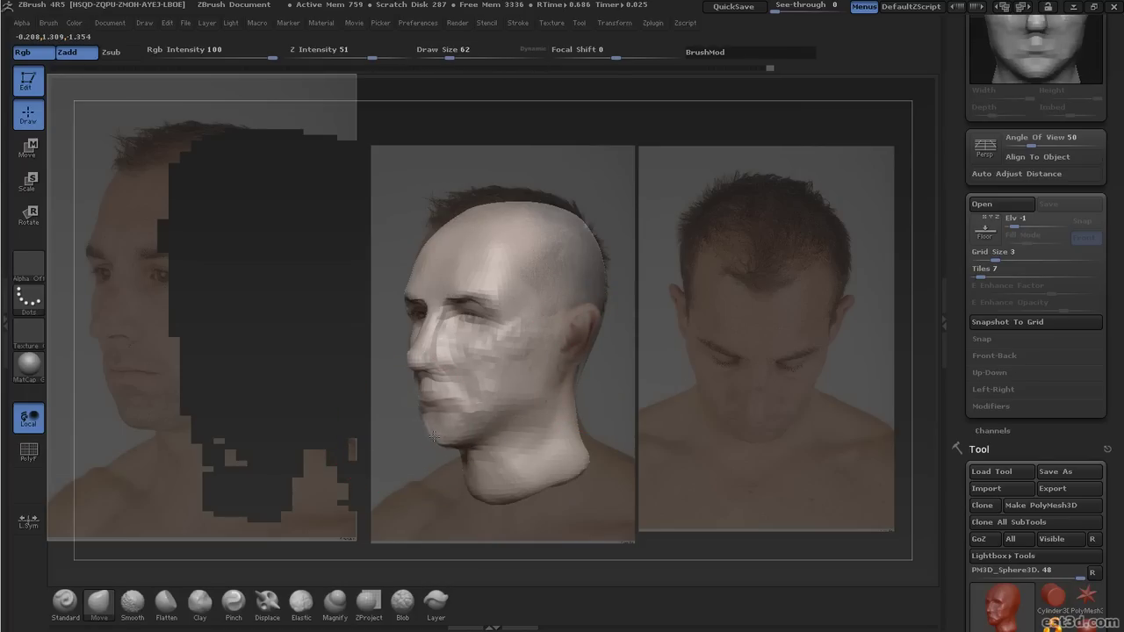
- Move the head beside the references, raise the opacity of the Spotlight photos and leave Spotlight editing
drag(321, 461, 347, 196)
key(z)
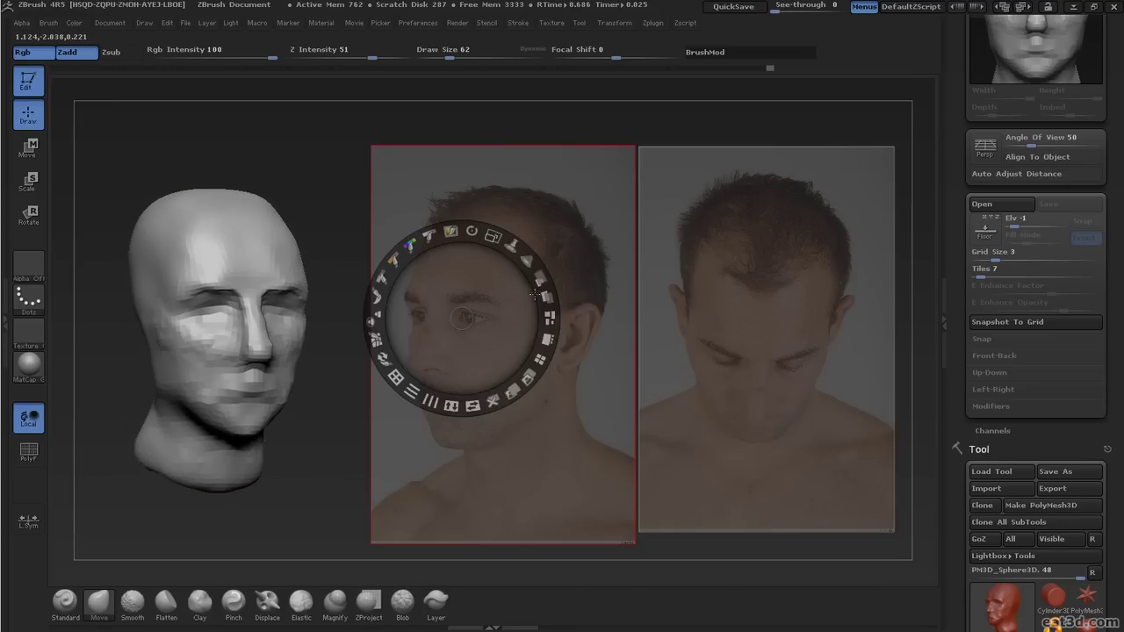
drag(538, 290, 545, 319)
key(z)
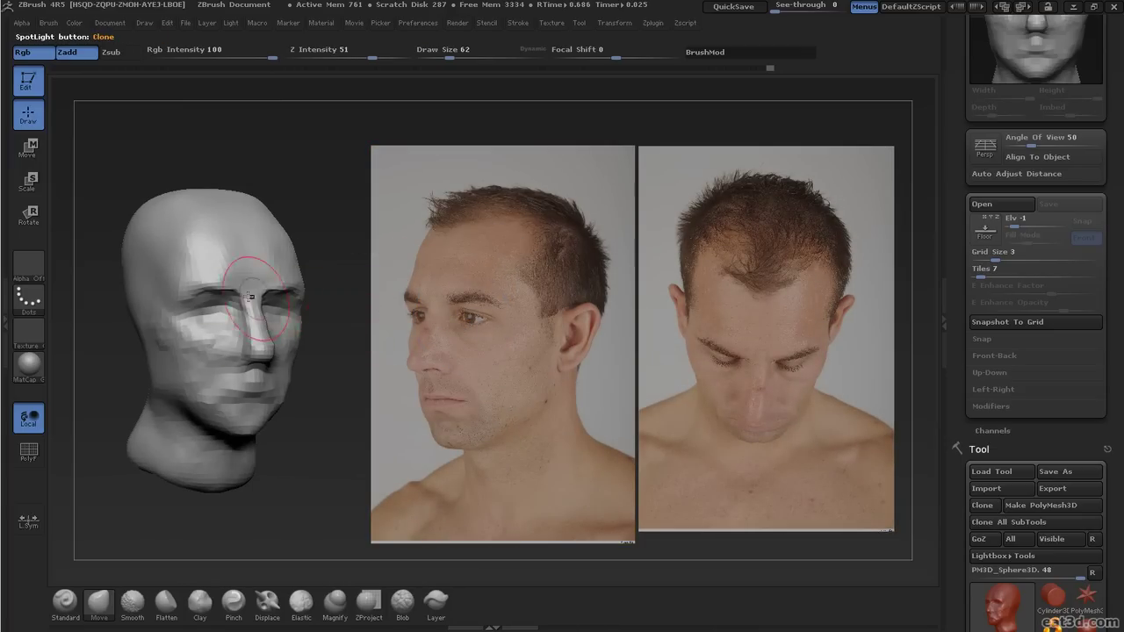
- Refine the area behind the jaw with the Move brush at Draw Size 80, turning the head to compare it with the photos
drag(316, 219, 140, 334)
key(bracketleft)
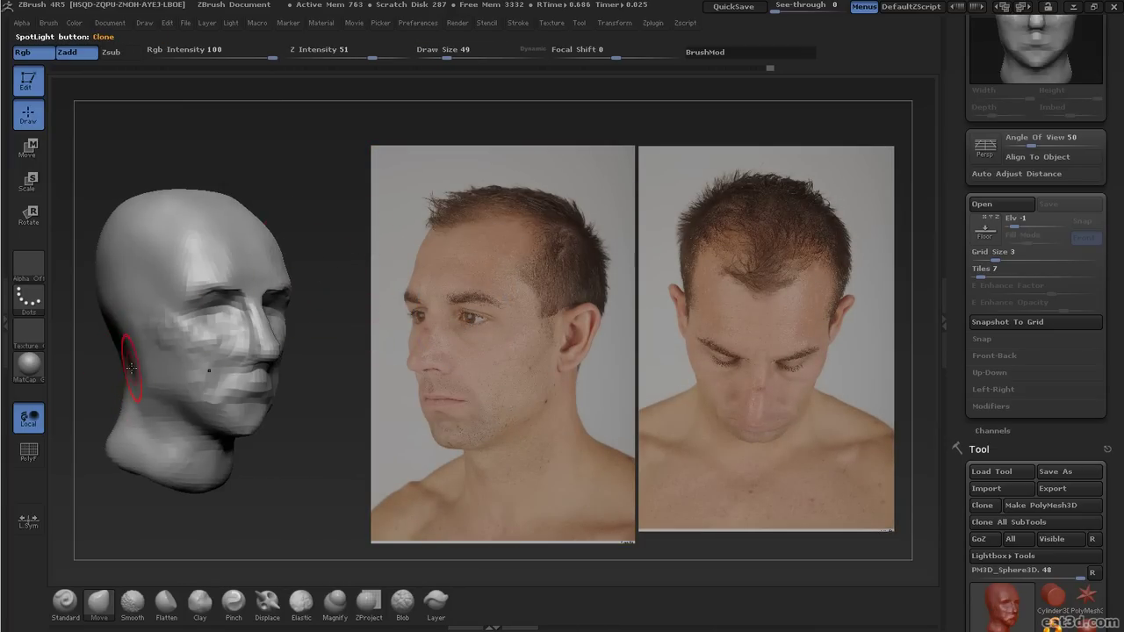
key(bracketright)
key(bracketright)
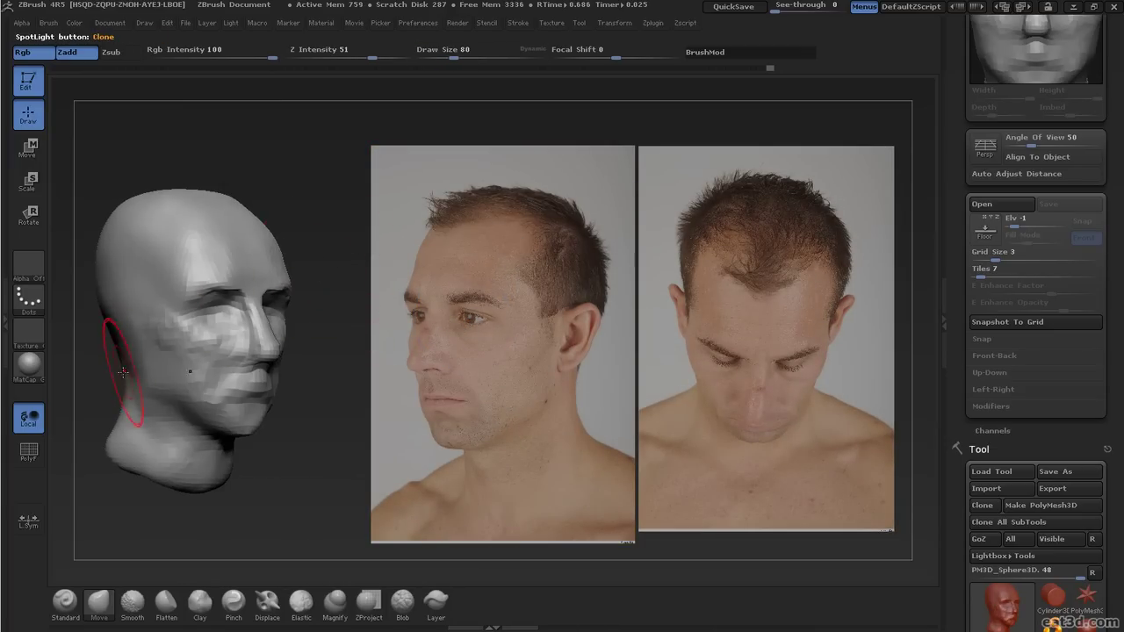
drag(343, 359, 377, 234)
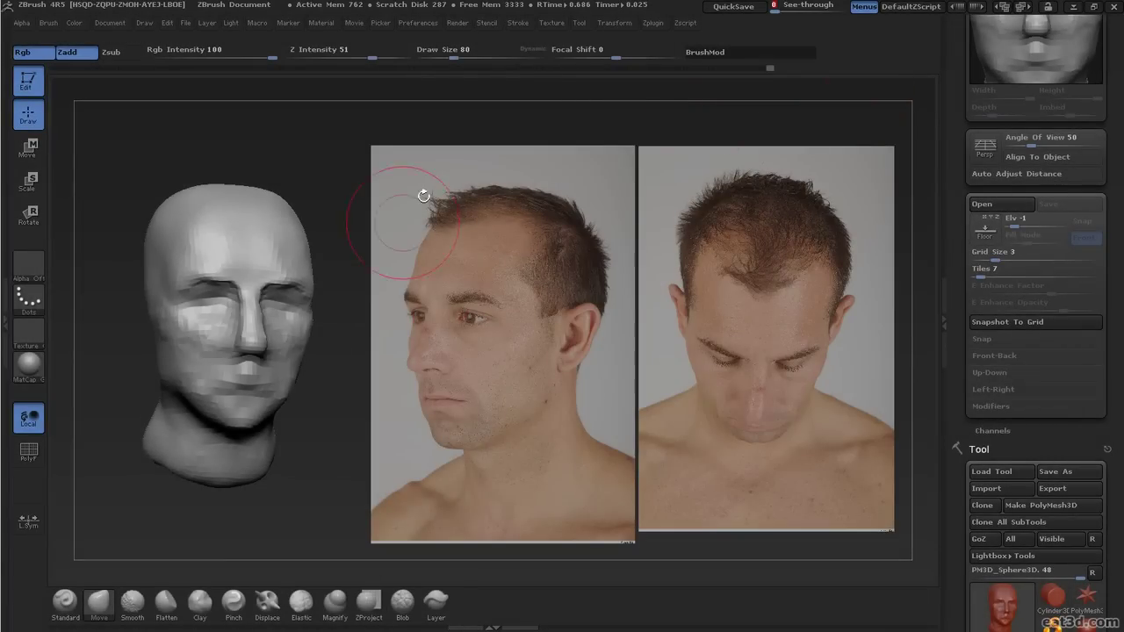
drag(394, 401, 343, 454)
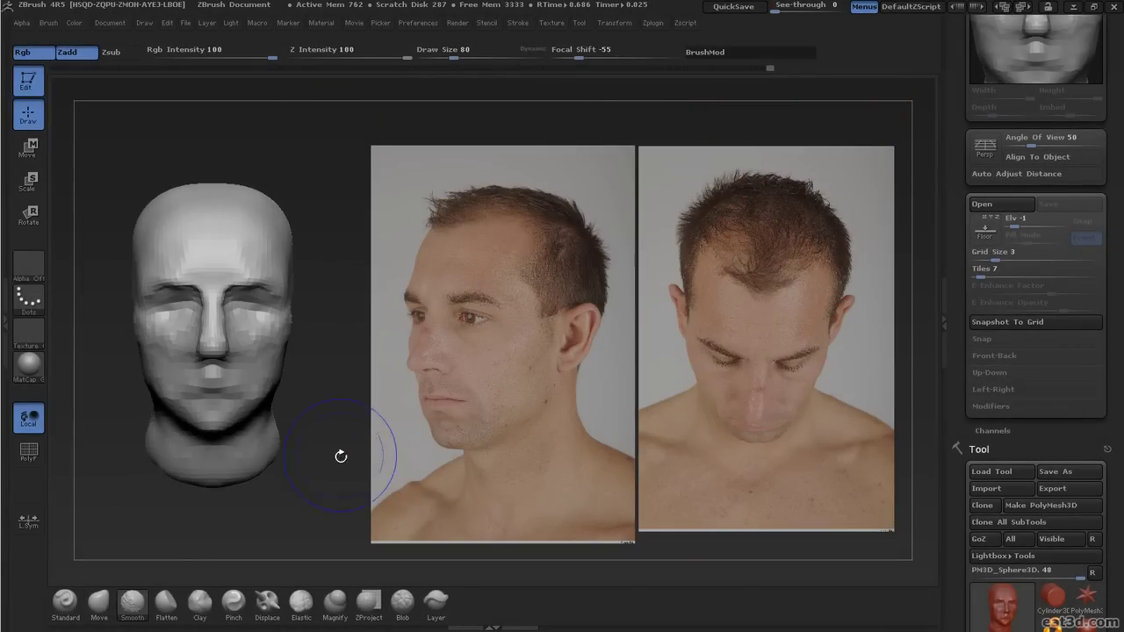
drag(329, 359, 348, 435)
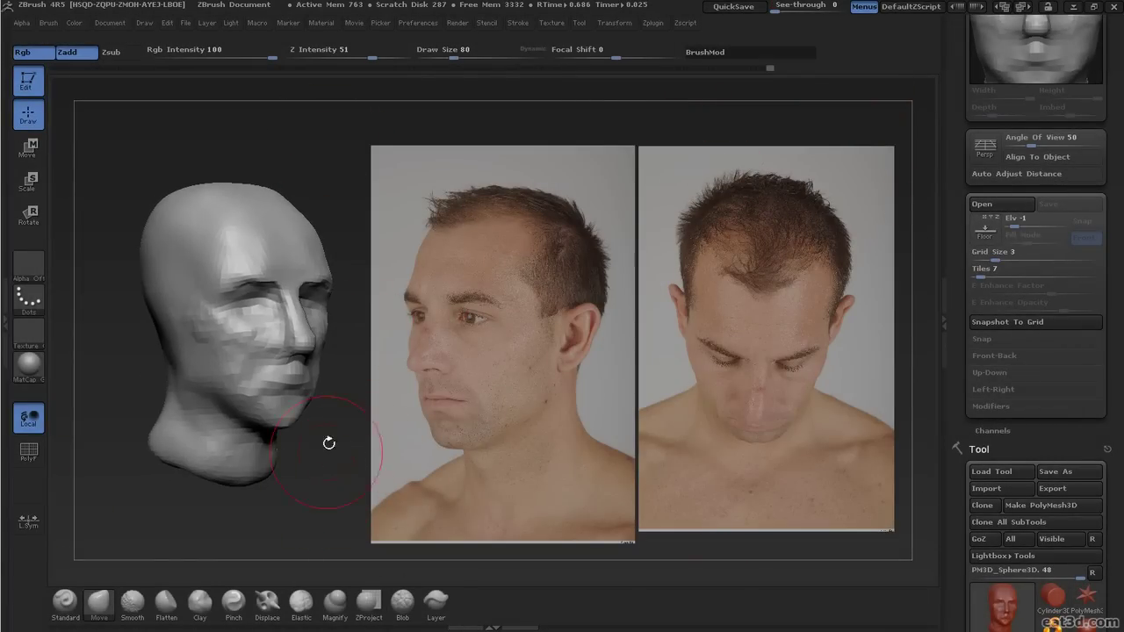
key(ctrl+z)
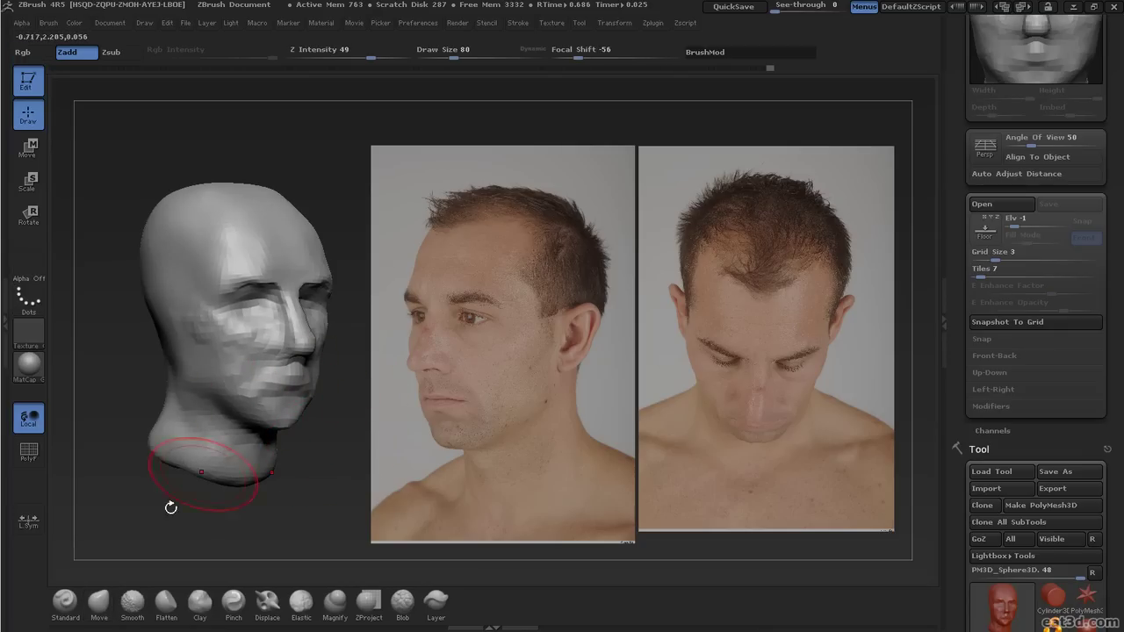
- Set Draw Size to 44, select the Standard brush and turn the head to a three-quarter view
text(s14)
key(Return)
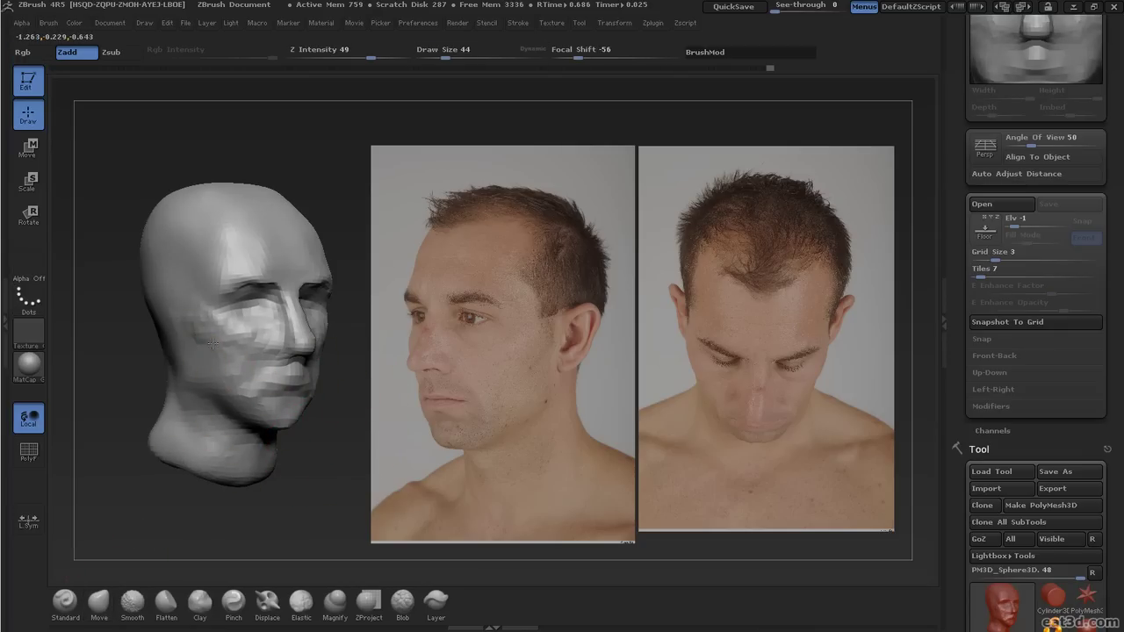
key(b)
key(s)
key(t)
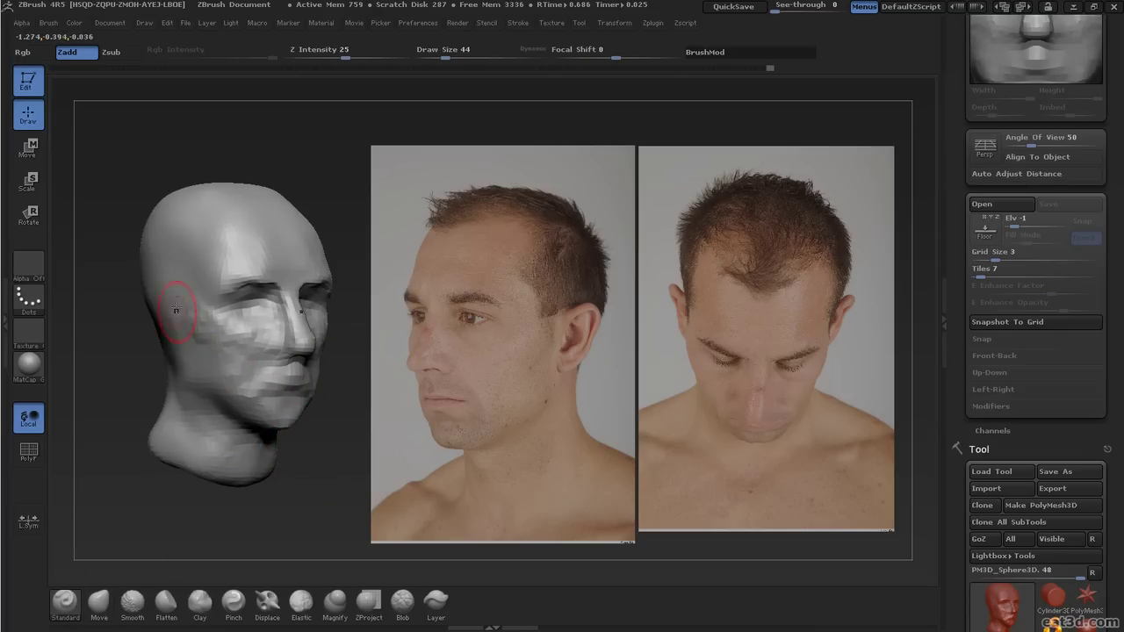
drag(359, 446, 330, 410)
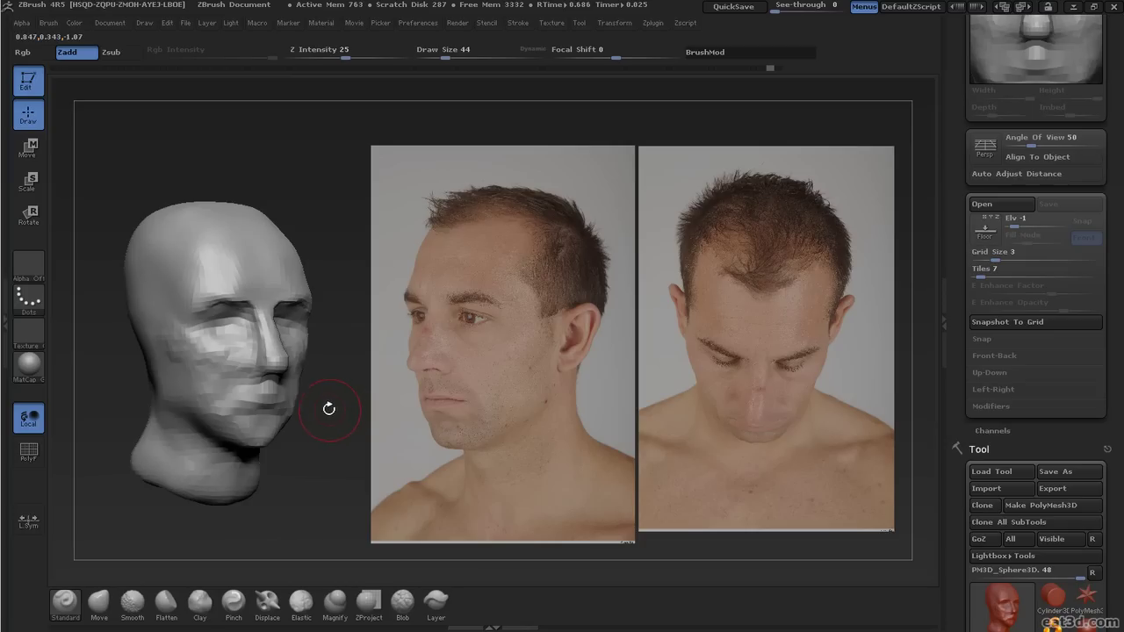
- Re-enter Spotlight editing, shift the dial down over the three-quarter photo's cheek and return to sculpting
key(shift+z)
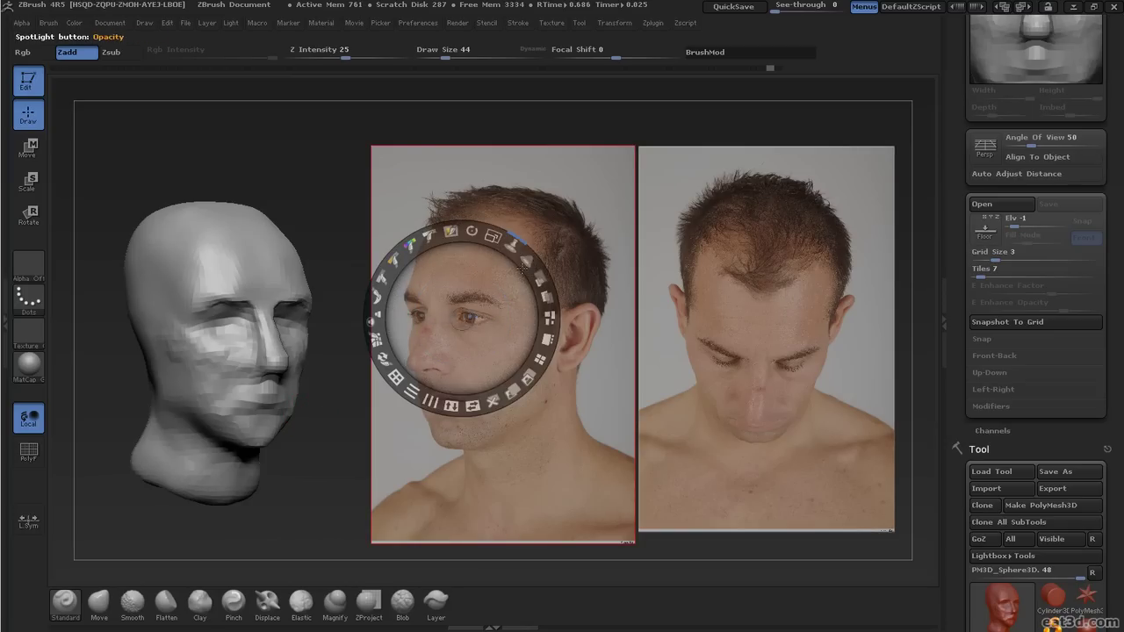
drag(467, 317, 504, 364)
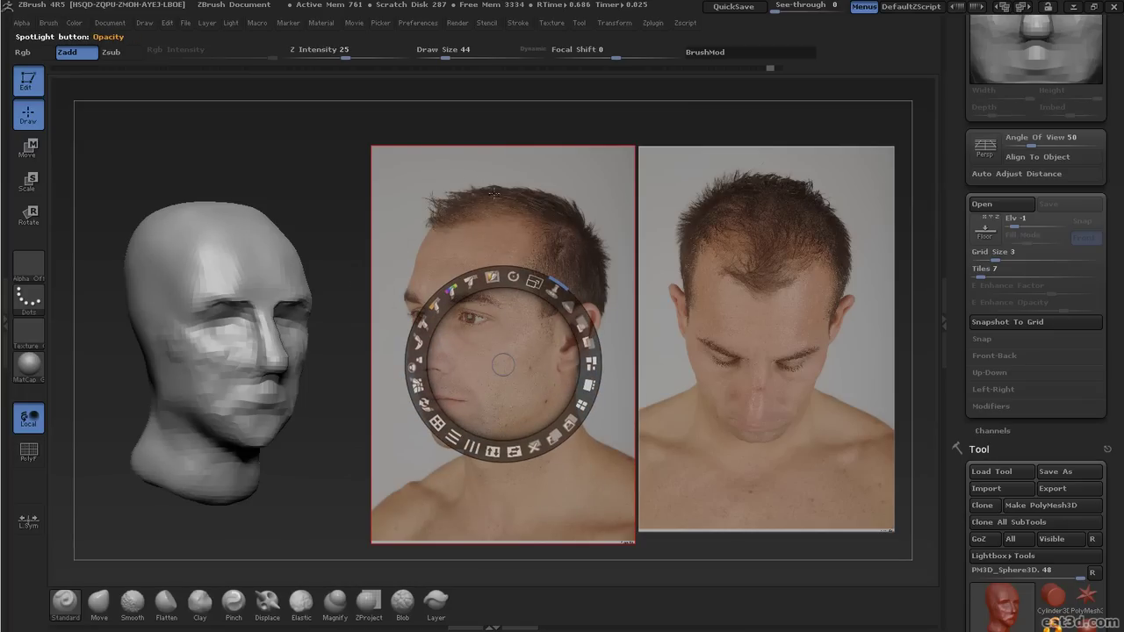
key(z)
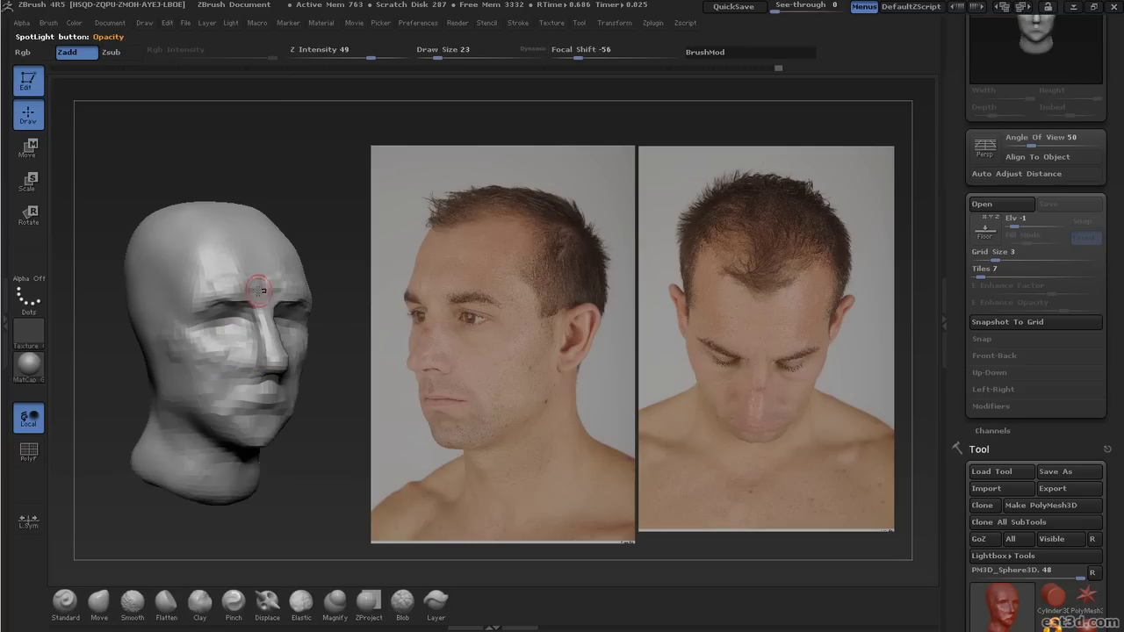
- Build up and smooth the brow between the eyes at Draw Size 23, and briefly hide and show the Spotlight photos
key(shift)
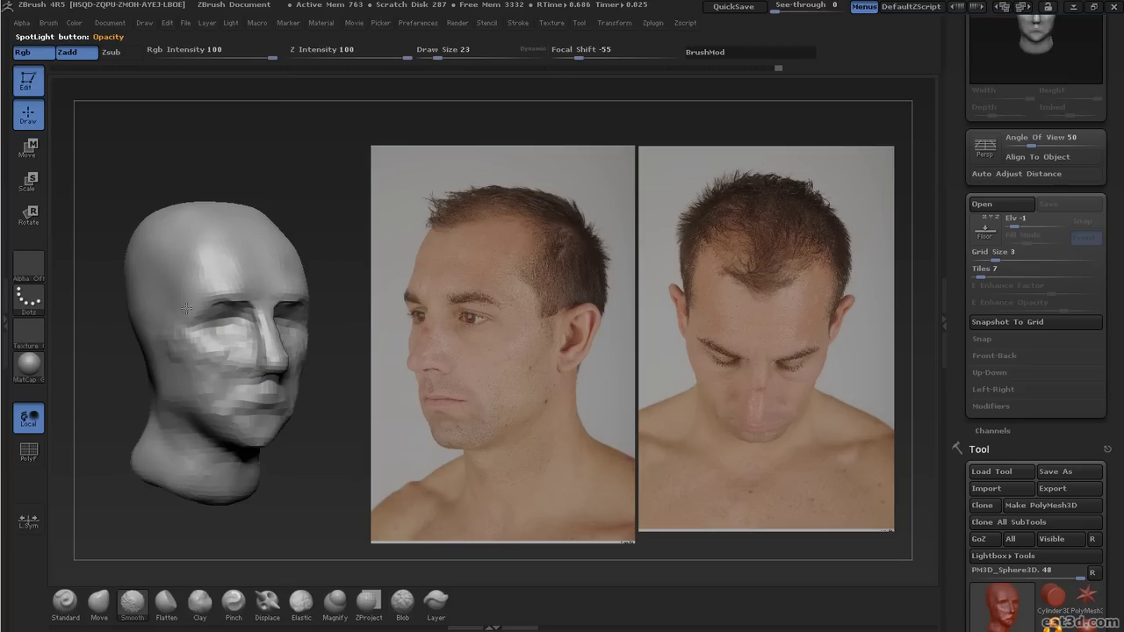
mouse_move(326, 293)
shift+mouse_down()
mouse_move(252, 294)
mouse_move(276, 281)
shift+mouse_up()
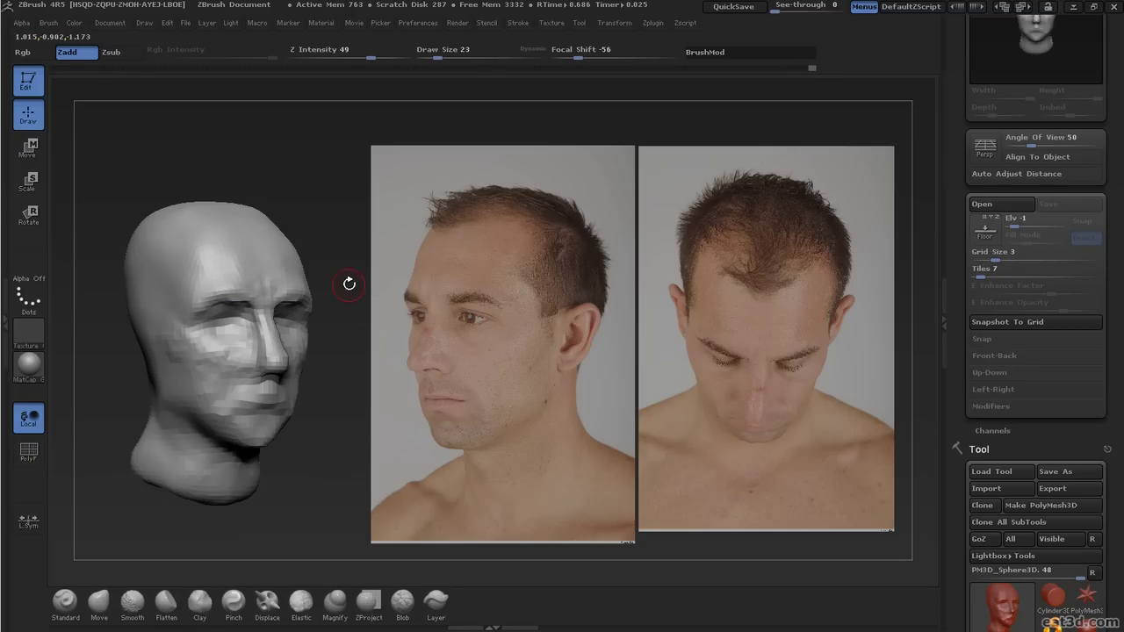
key(shift+z)
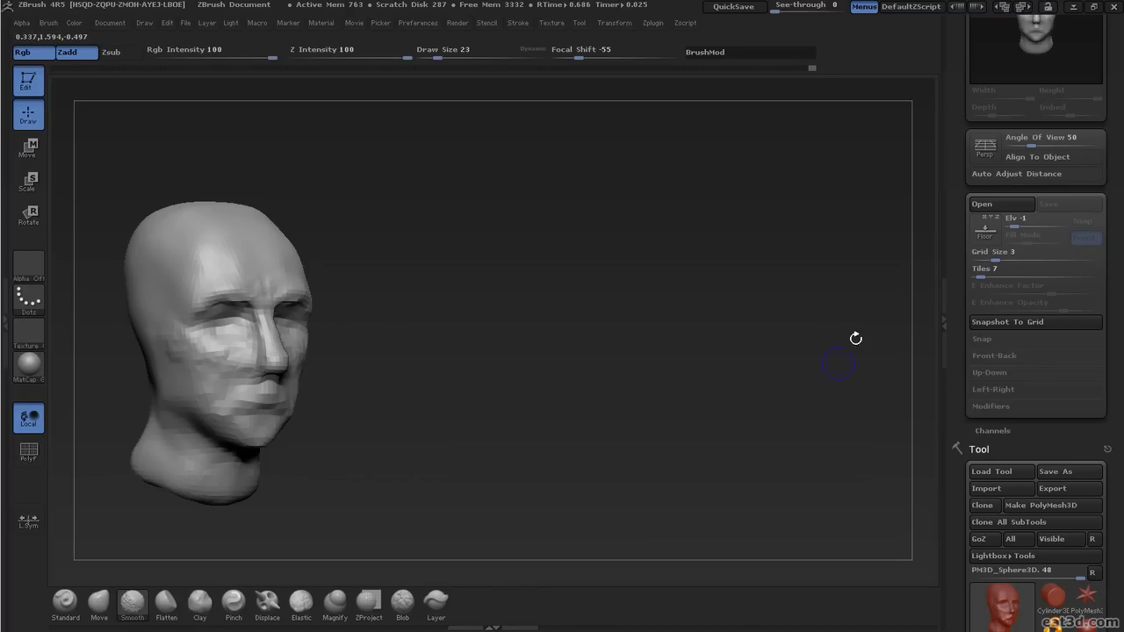
key(shift+z)
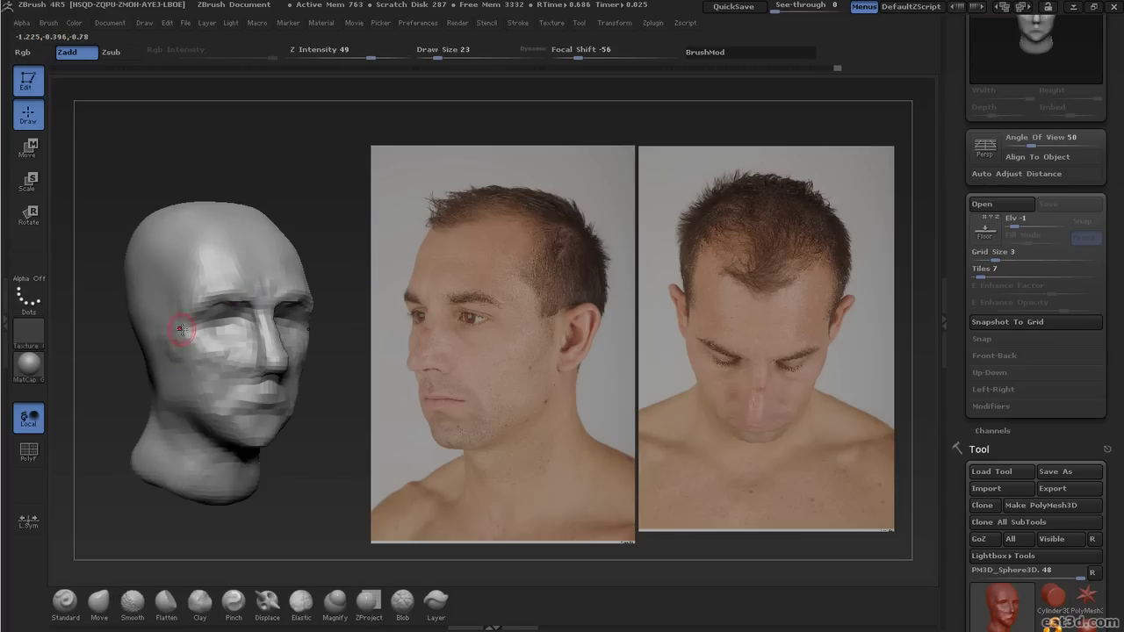
- Build up the ears and neck muscles at Draw Size 37 and smooth the forms while turning the head
key(bracketright)
drag(155, 328, 154, 338)
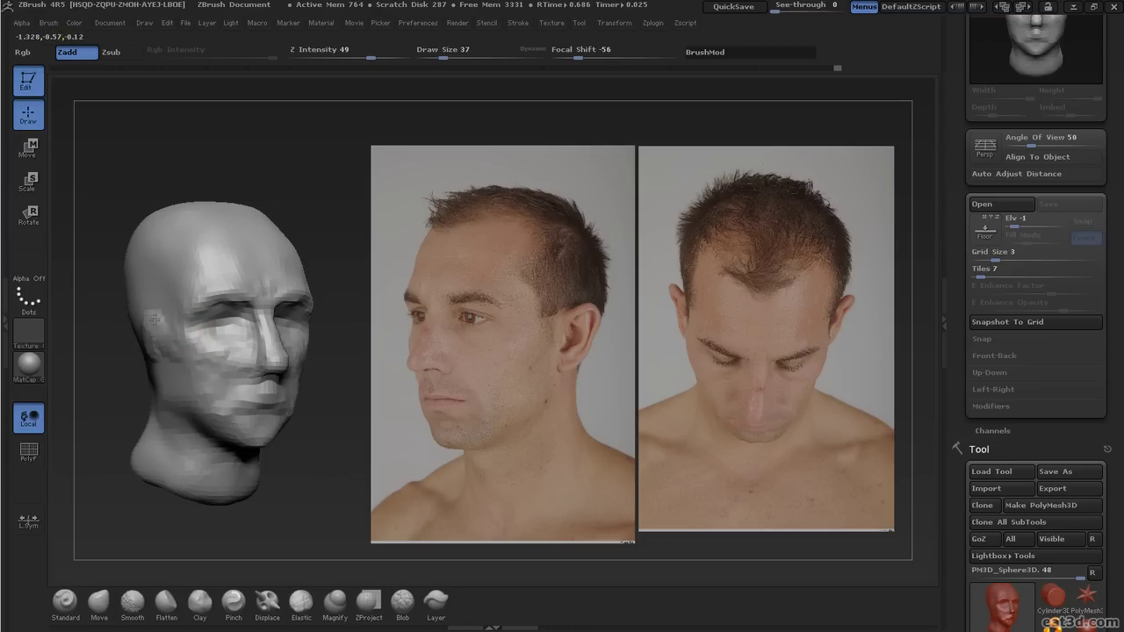
mouse_move(175, 355)
mouse_down()
mouse_move(260, 349)
mouse_move(281, 290)
mouse_up()
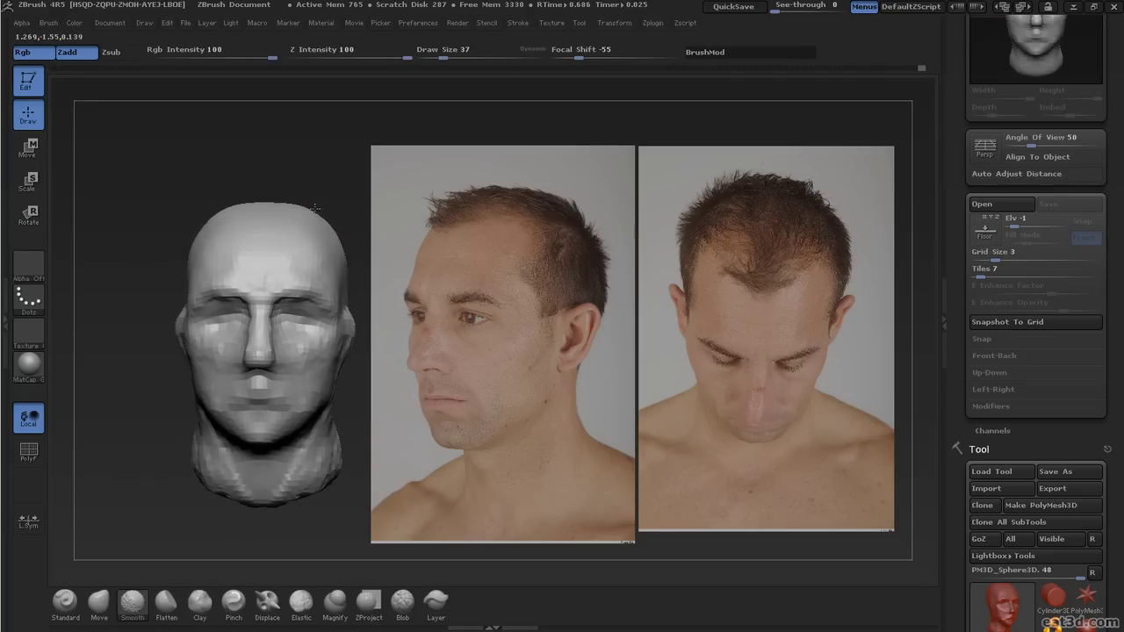
drag(350, 263, 332, 177)
key(shift)
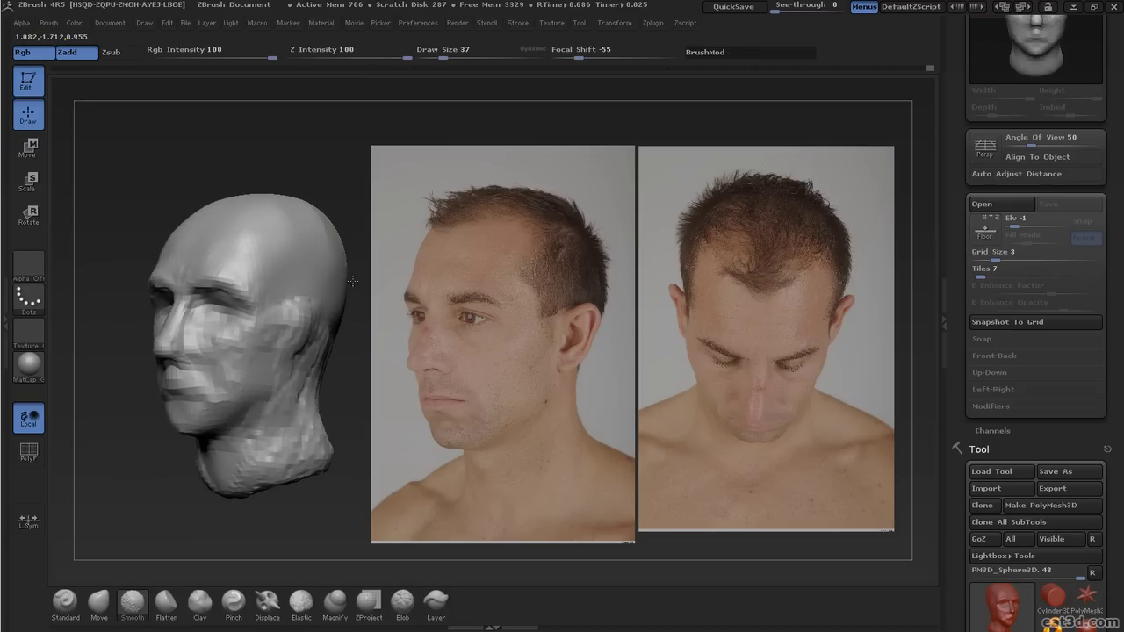
mouse_move(347, 250)
shift+mouse_down()
mouse_move(323, 205)
mouse_move(339, 156)
mouse_move(387, 167)
shift+mouse_up()
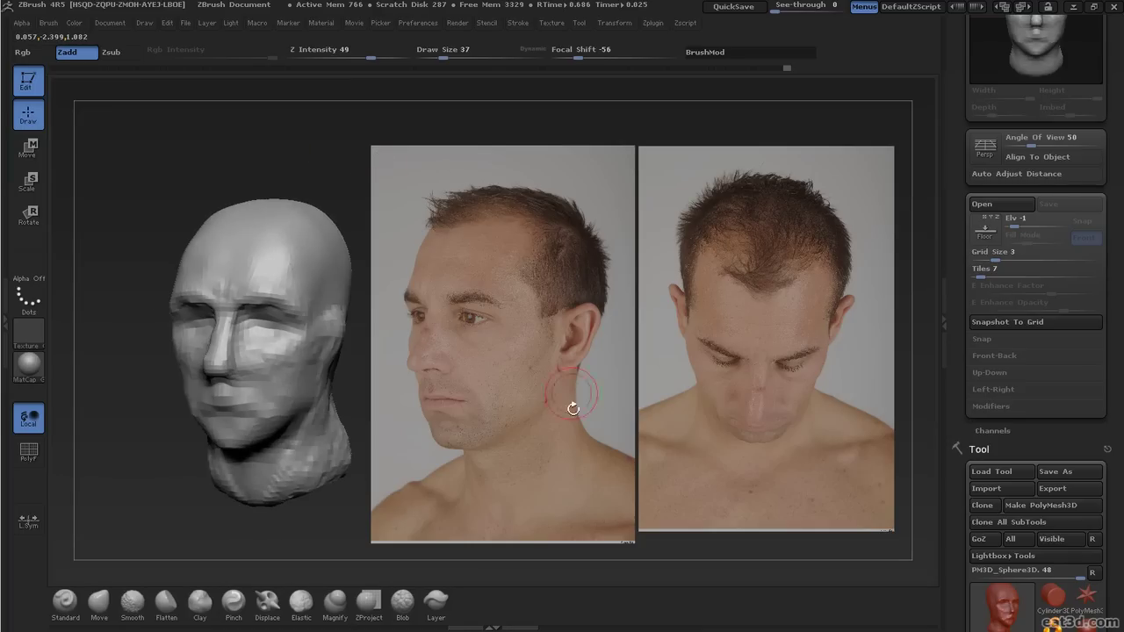
- View the three-quarter photo 0207 in Windows Photo Viewer through the See-through interface, and switch to Picasa
key(e)
drag(621, 303, 692, 302)
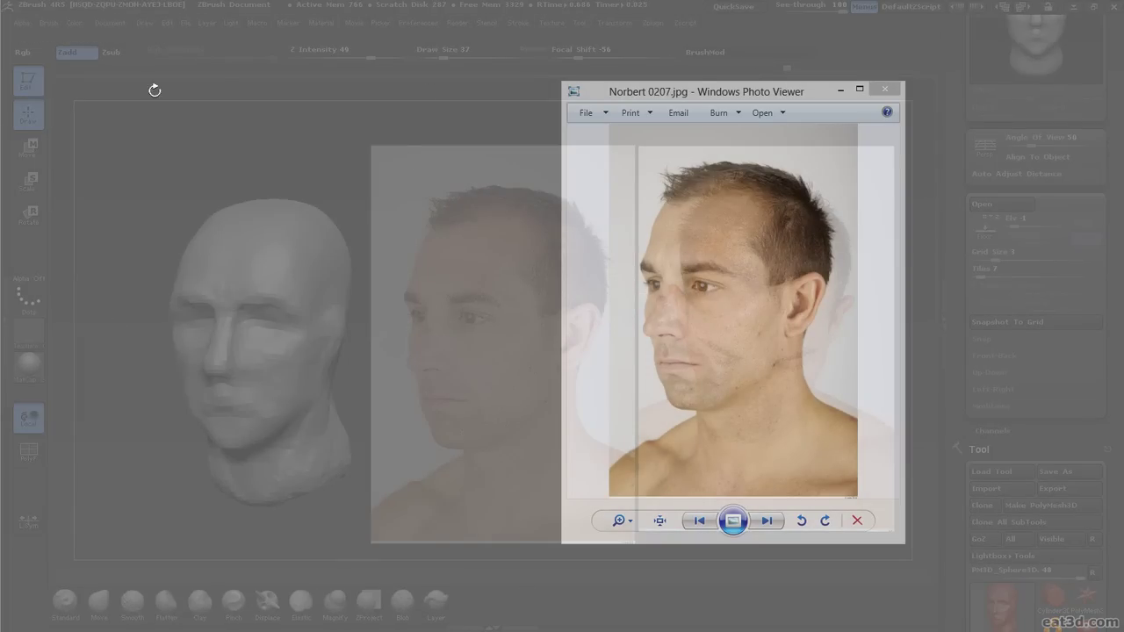
click(519, 576)
click(850, 575)
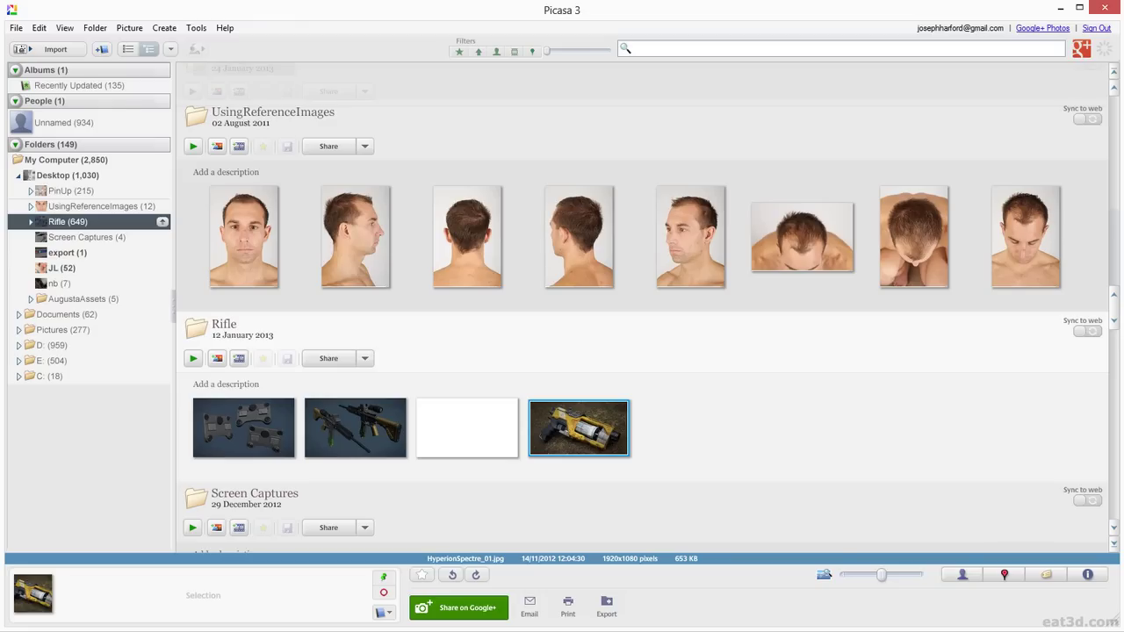
- Create a picture collage from the eight photos in the UsingReferenceImages folder, arranged as a Grid of regular rows and columns
drag(224, 303, 1018, 227)
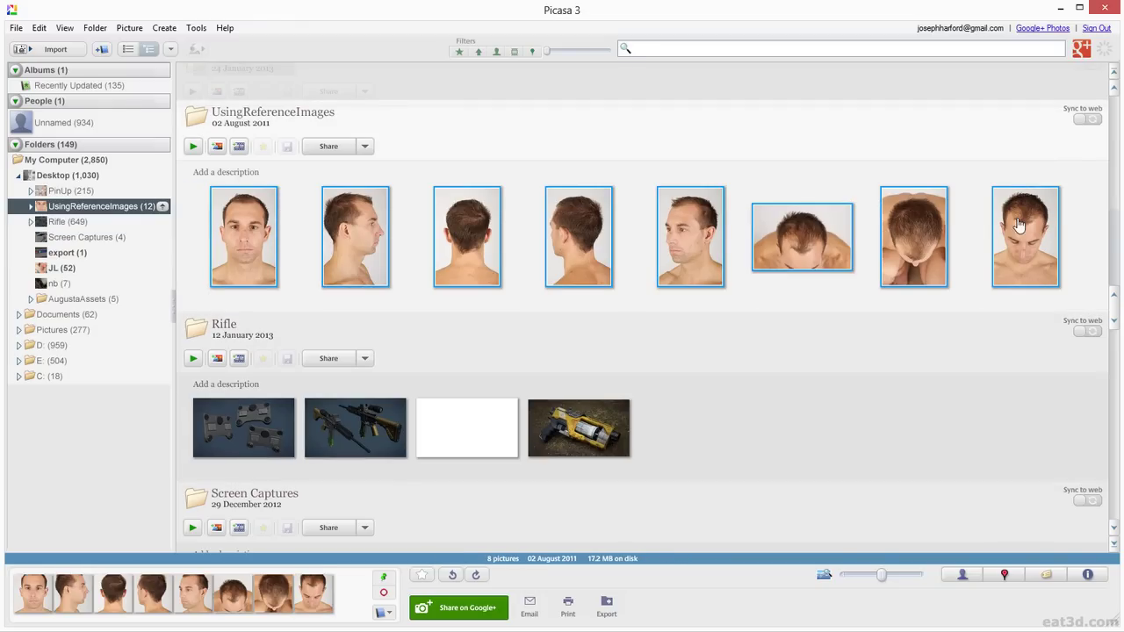
click(164, 28)
click(151, 77)
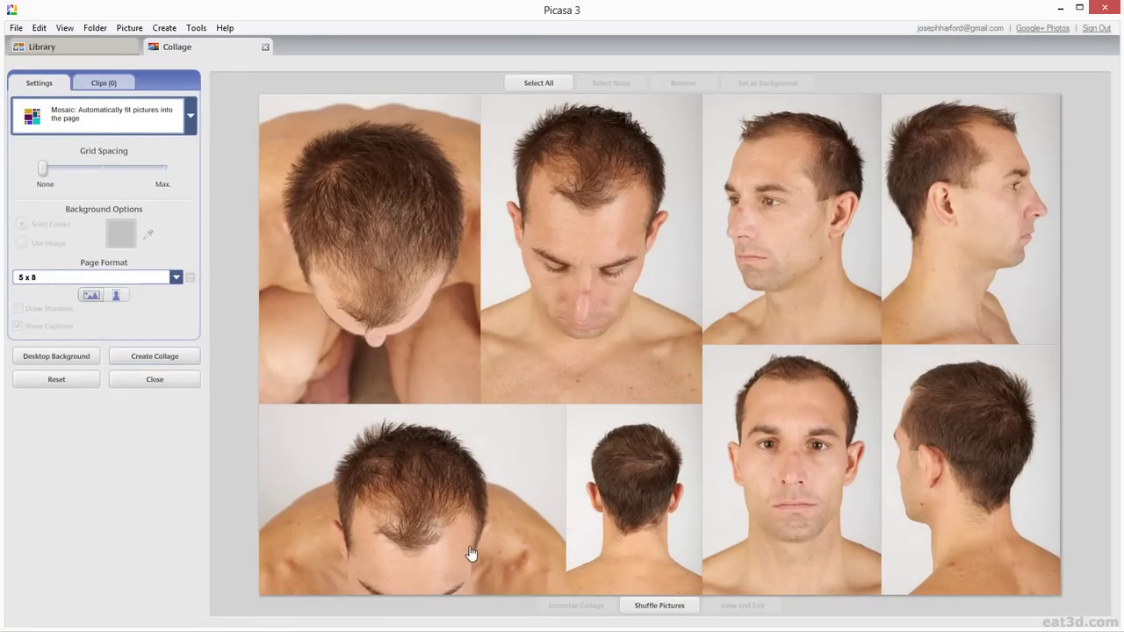
click(131, 127)
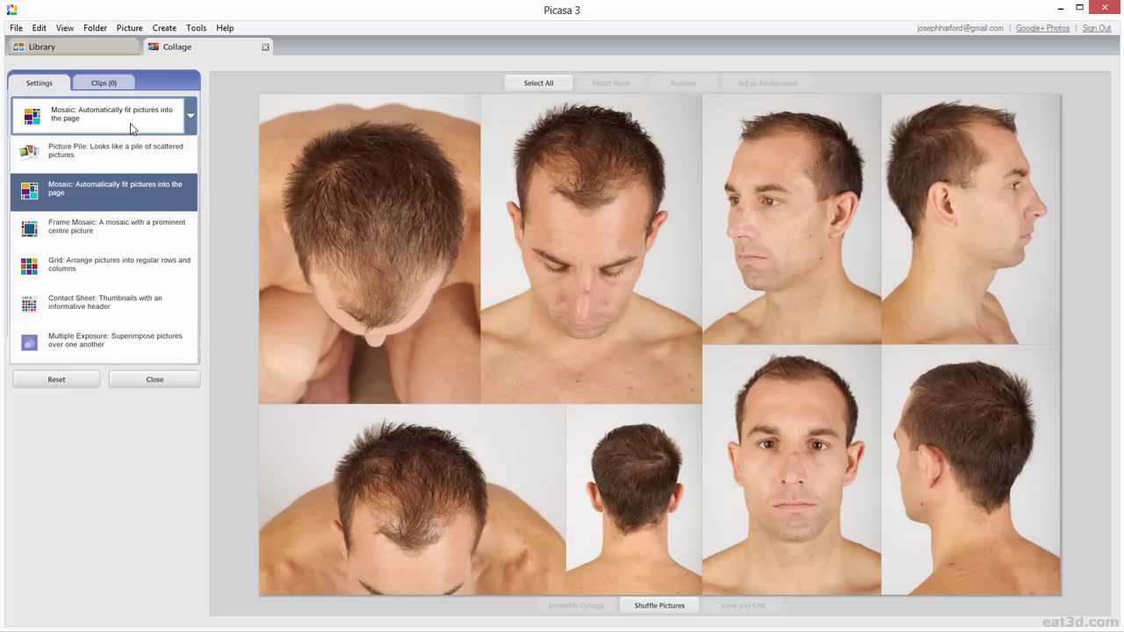
click(146, 280)
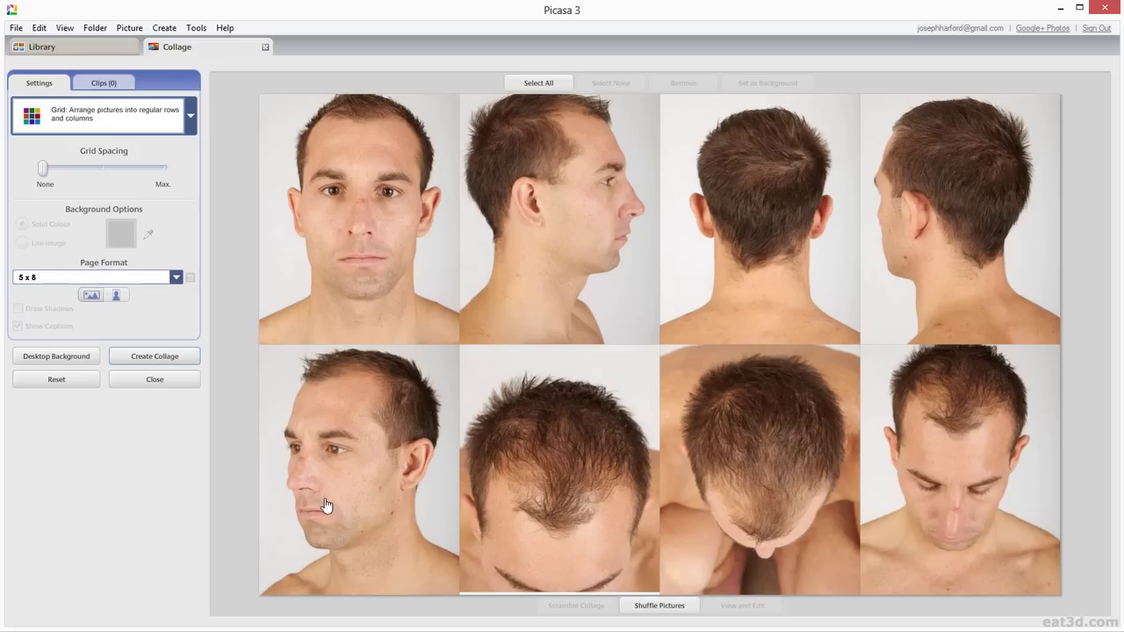
key(Return)
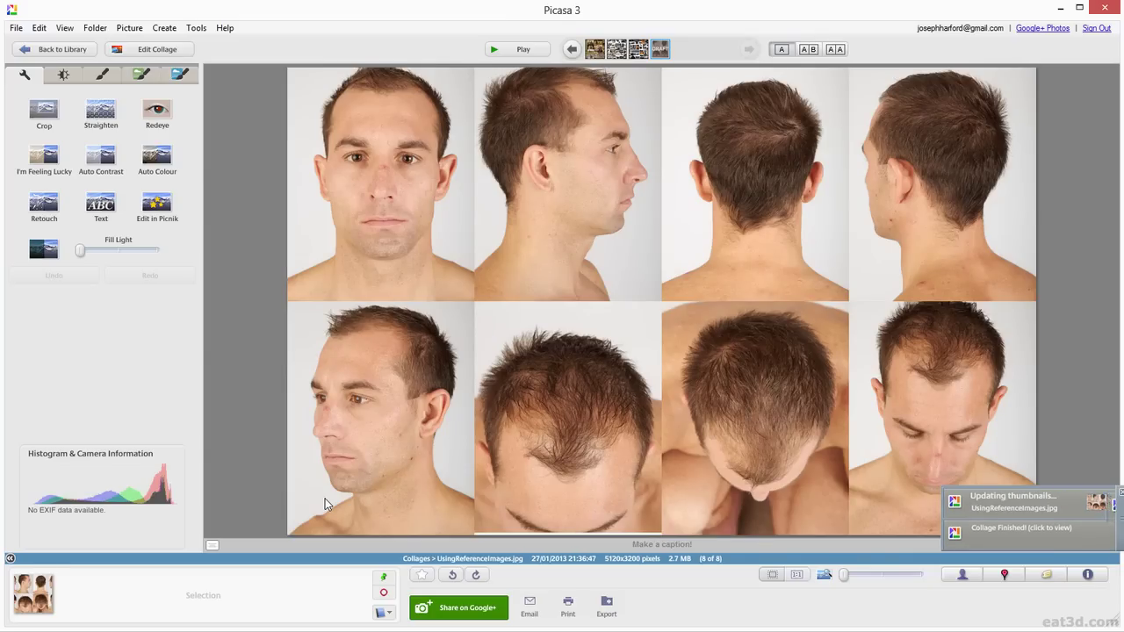
- Look through the earlier collages, switch to ZBrush and briefly view the face collage behind the head at See-through 34
key(Left)
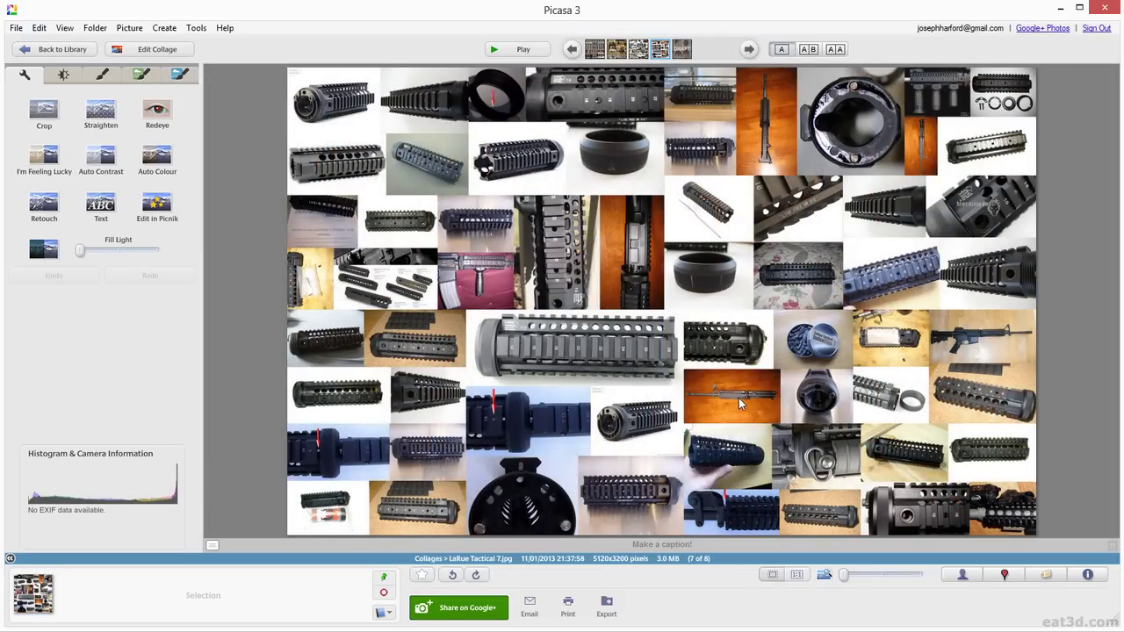
key(Left)
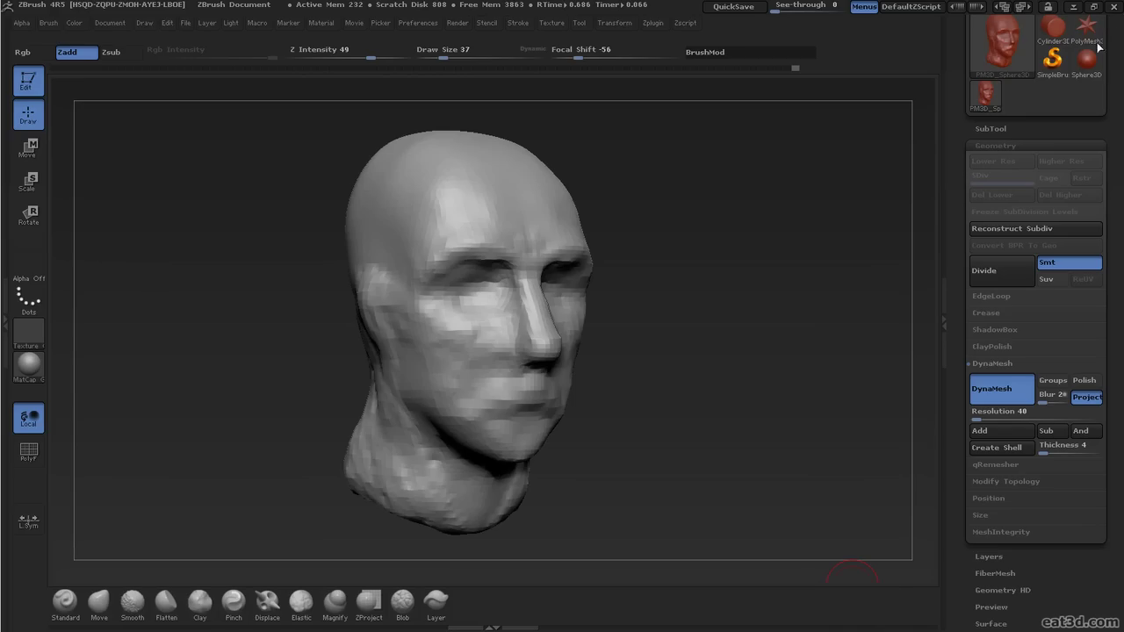
key(e)
mouse_move(649, 290)
mouse_down()
mouse_move(690, 291)
mouse_move(659, 293)
mouse_move(678, 293)
mouse_up()
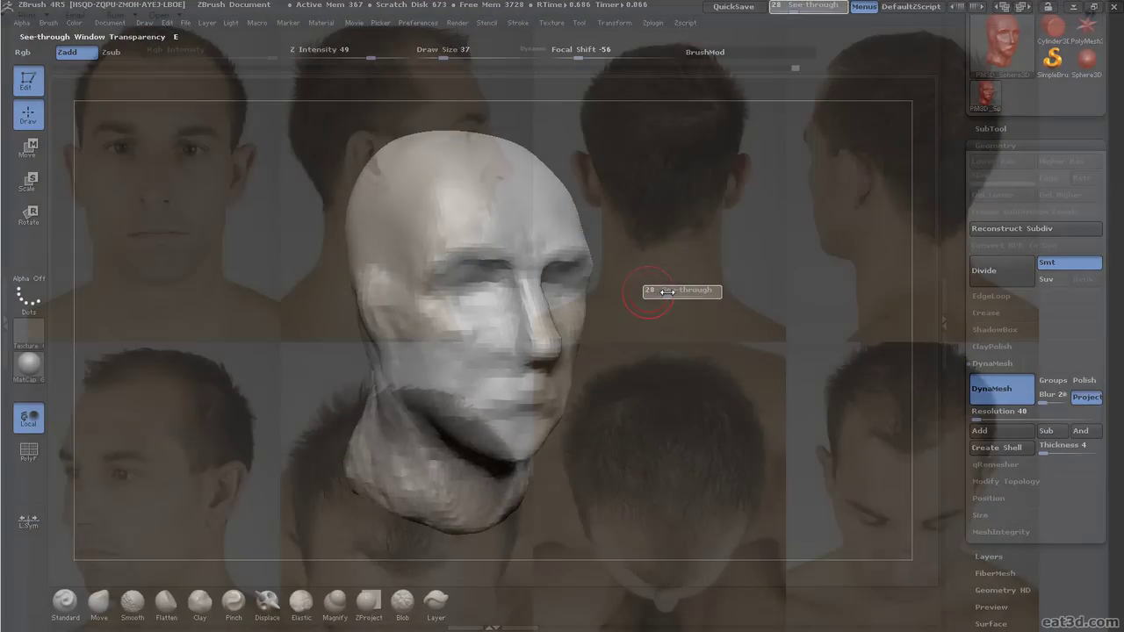
mouse_move(803, 346)
alt+mouse_down()
mouse_move(530, 235)
mouse_move(975, 423)
mouse_move(527, 392)
mouse_move(822, 325)
alt+mouse_up()
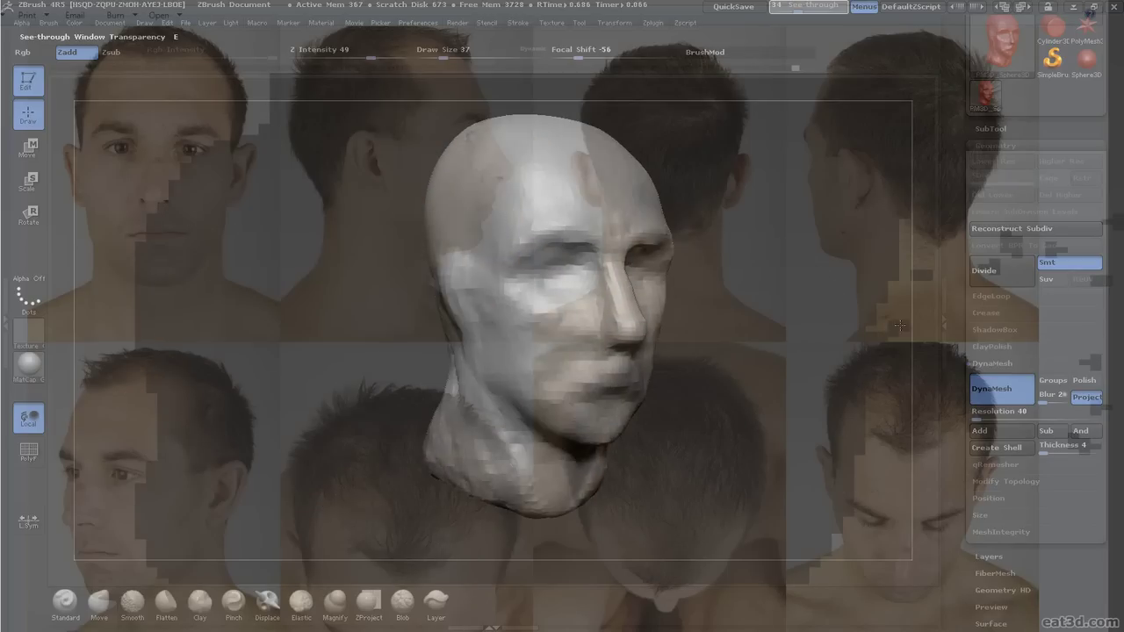
key(e)
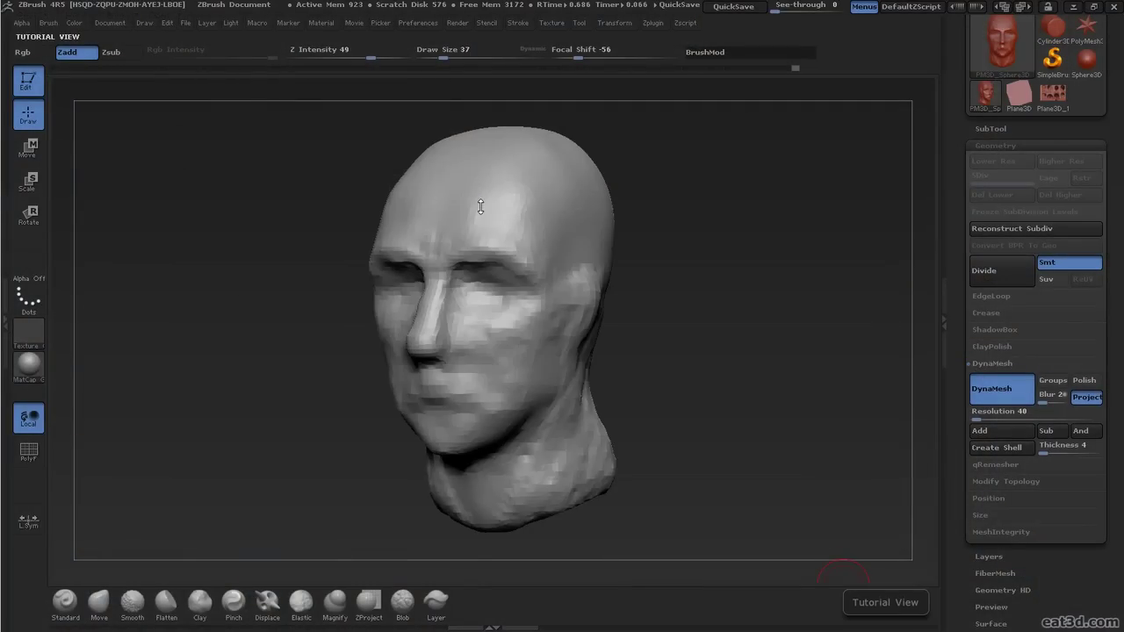
- Load the face collage JPG from the Picasa Collages folder as an Image Plane reference image
click(548, 24)
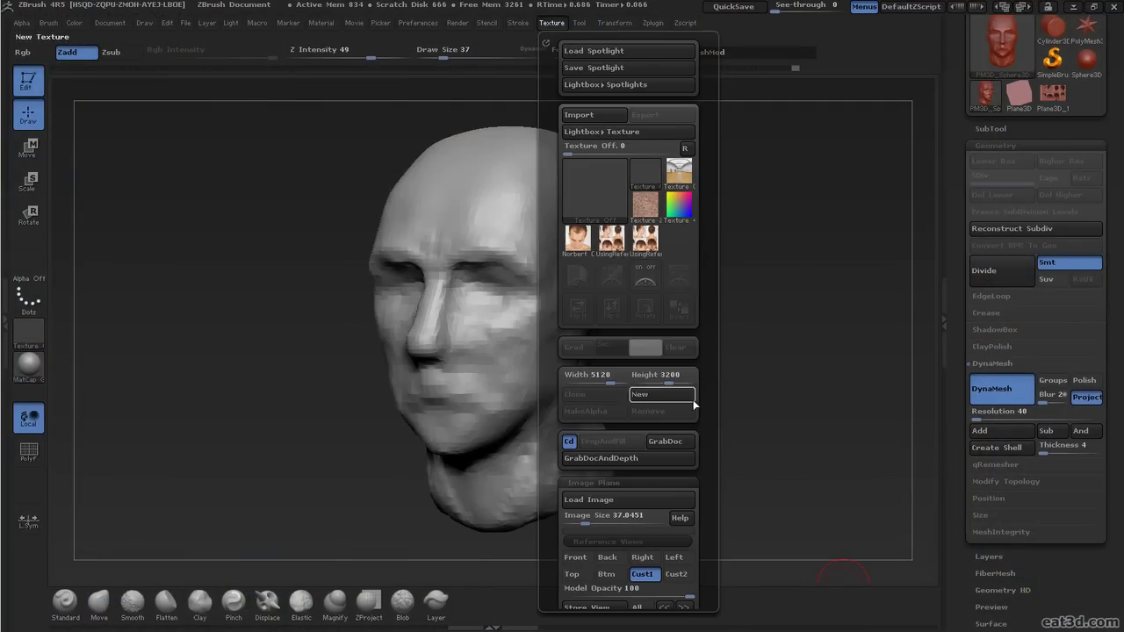
drag(715, 484, 716, 423)
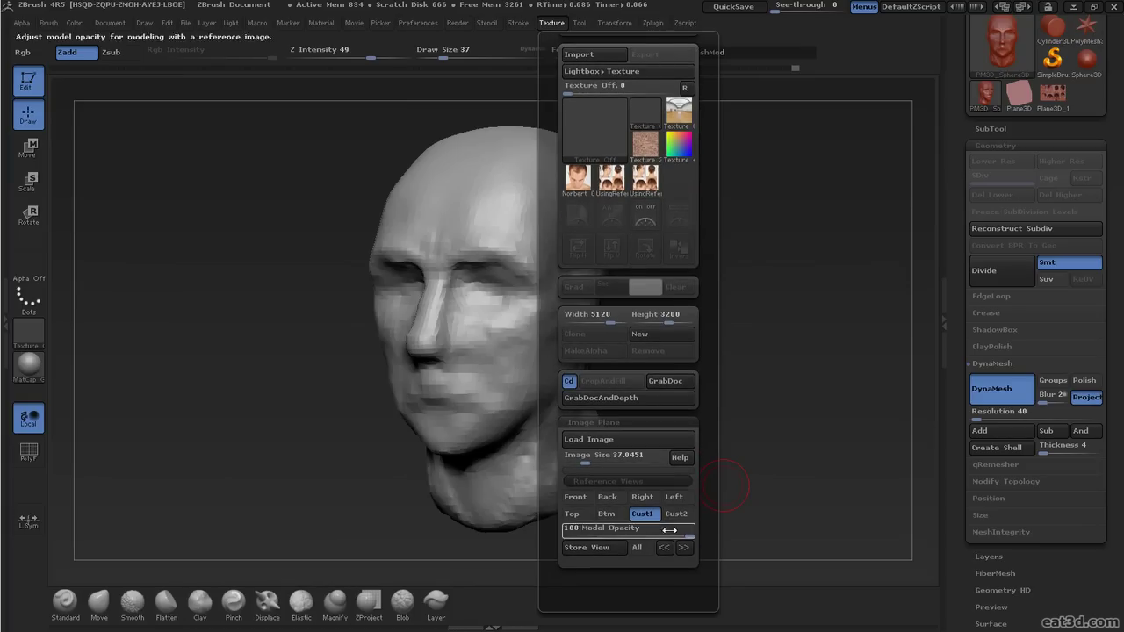
click(615, 442)
click(761, 517)
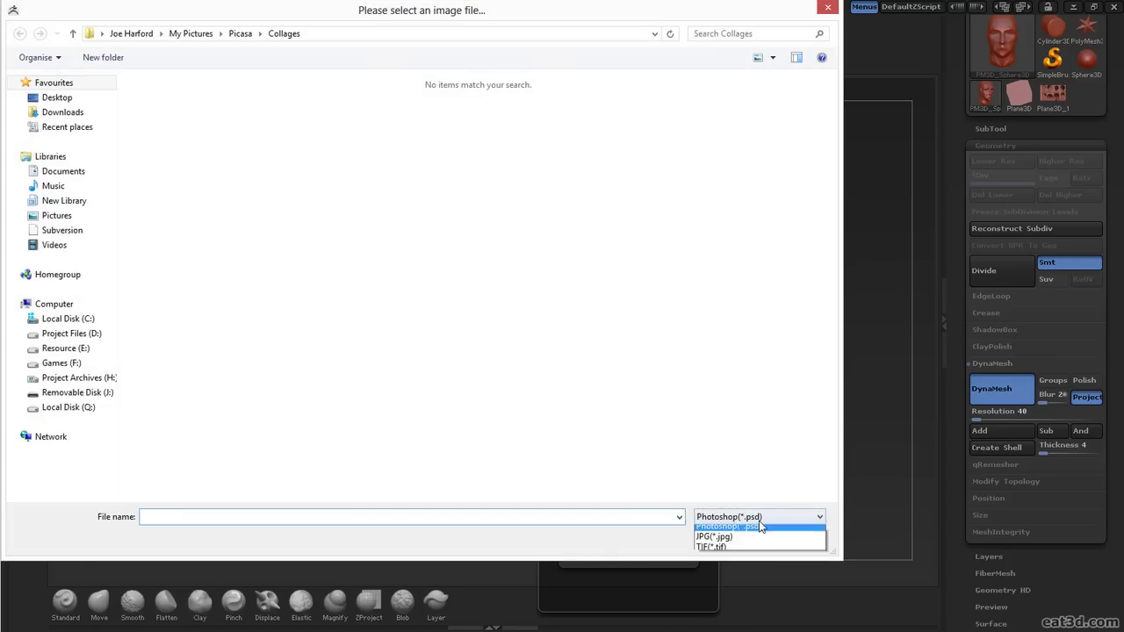
click(757, 544)
click(720, 145)
double_click(721, 145)
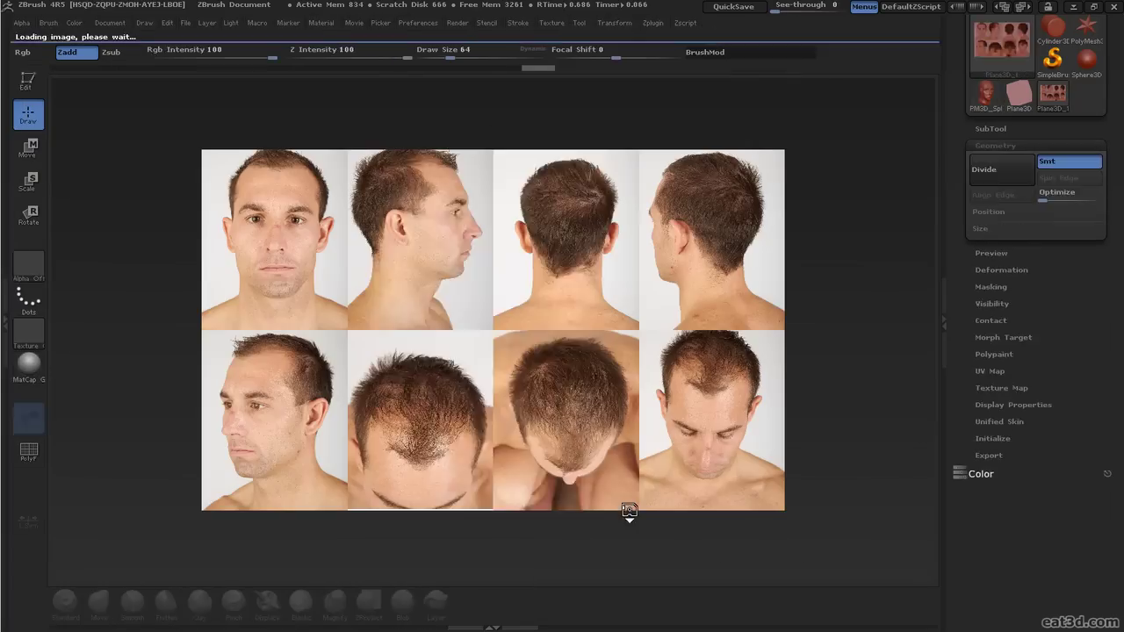
- Store the head's current position over the collage as the Cust1 reference view
click(552, 23)
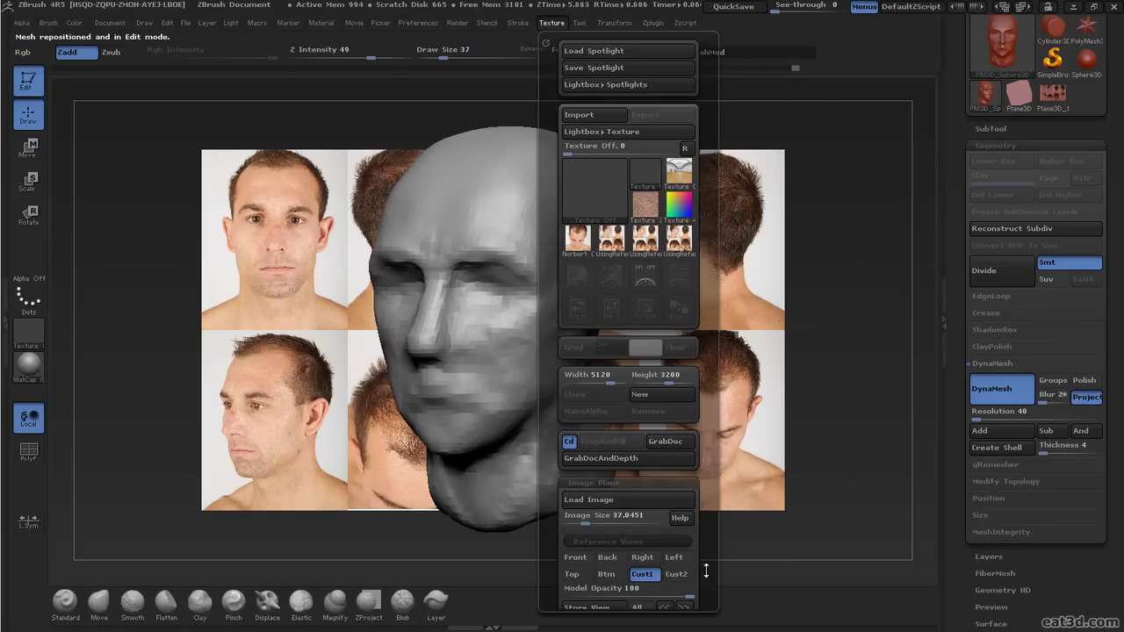
scroll(607, 590, down, 3)
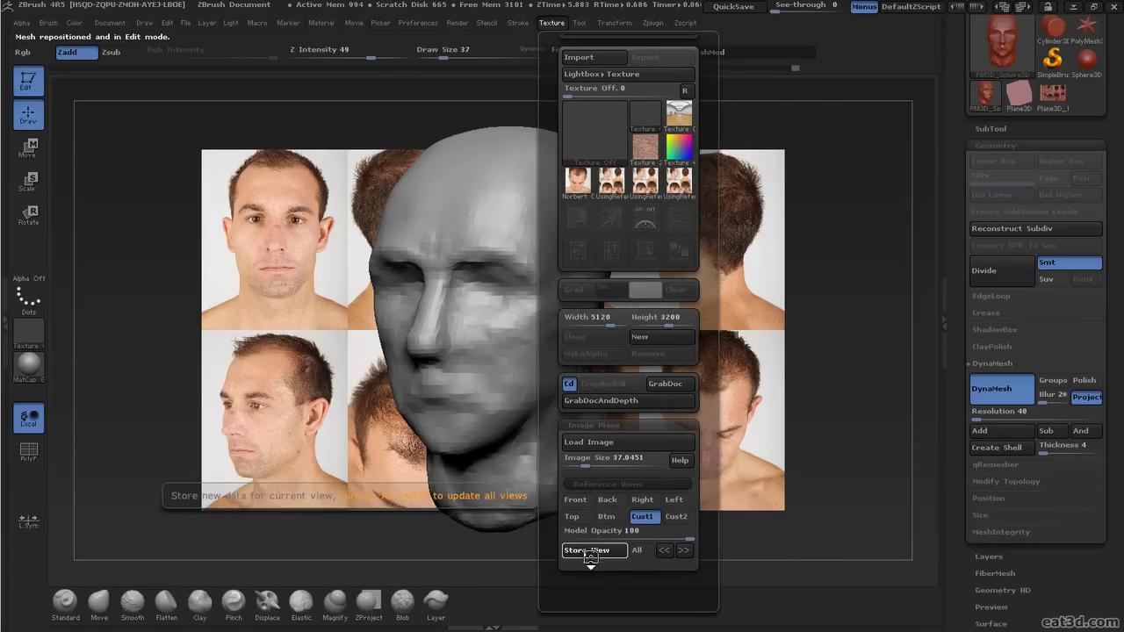
click(588, 552)
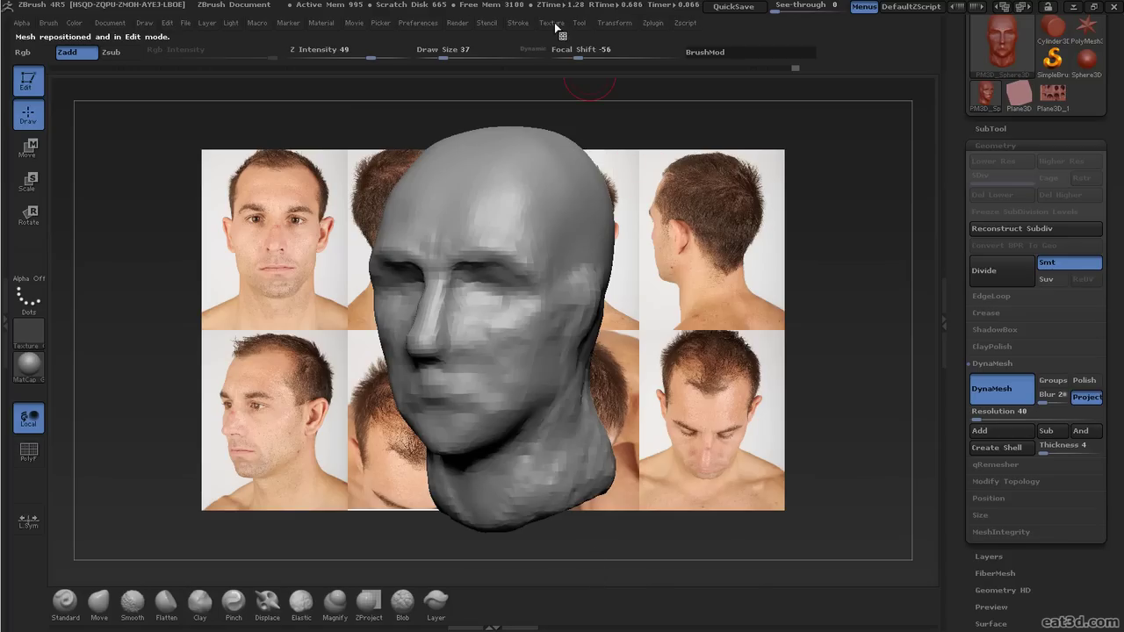
- Keep Model Opacity at 100 and refine the brow and nose beside the collage at Draw Size 23 while turning the enlarged head
click(518, 23)
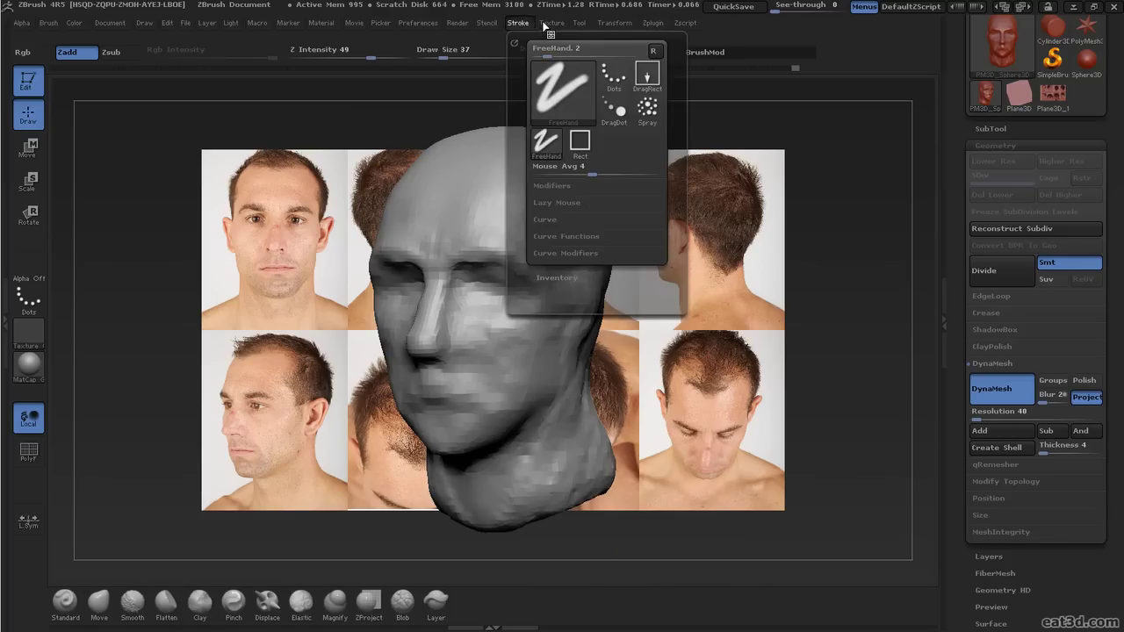
click(551, 23)
drag(671, 591, 724, 591)
shift+drag(669, 296, 844, 269)
mouse_move(762, 269)
mouse_down()
mouse_move(774, 292)
mouse_move(852, 301)
mouse_move(825, 299)
mouse_move(773, 334)
mouse_move(756, 386)
mouse_move(489, 381)
mouse_up()
key(f)
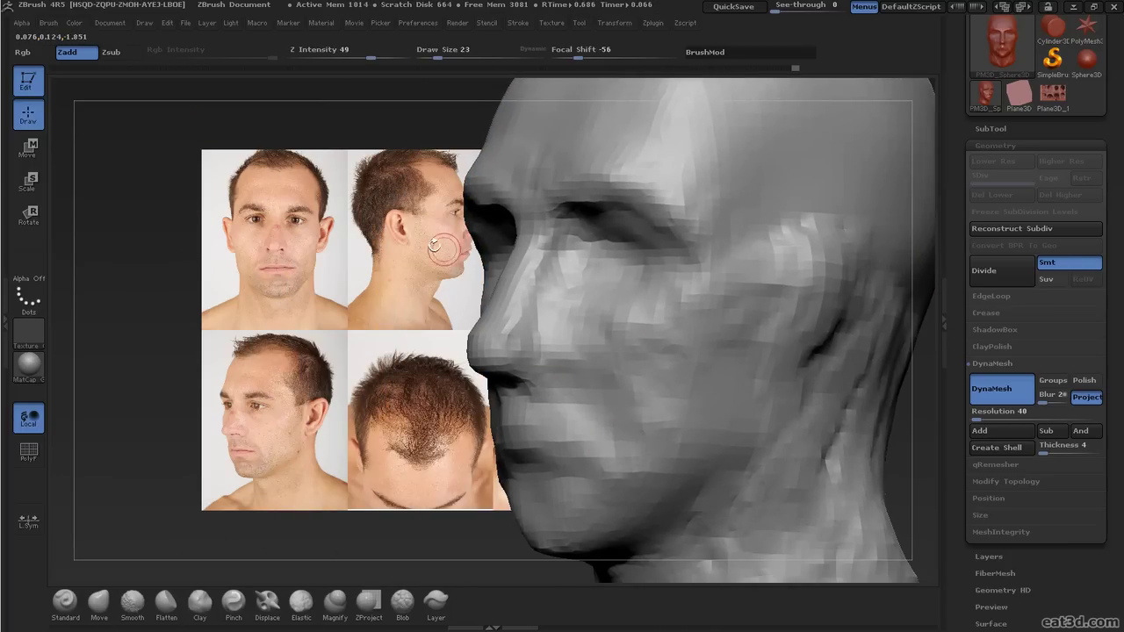
mouse_move(817, 413)
mouse_down()
mouse_move(881, 405)
mouse_move(856, 346)
mouse_up()
key(ctrl)
key(shift+z)
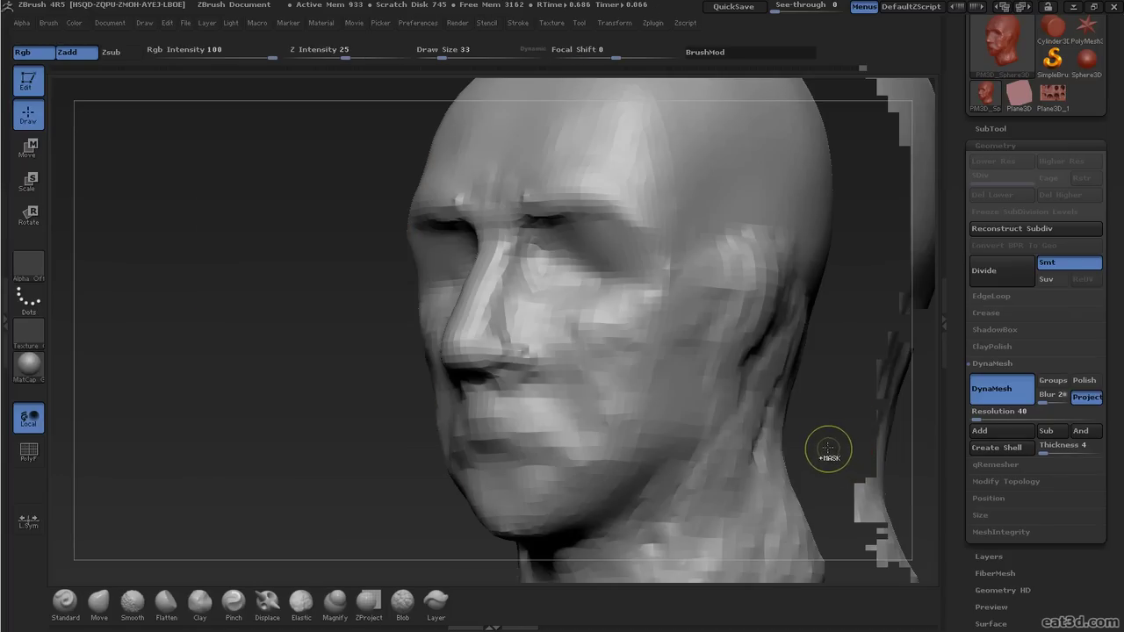
- Recall the Cust1 reference view and clear the collage image from the canvas
click(551, 23)
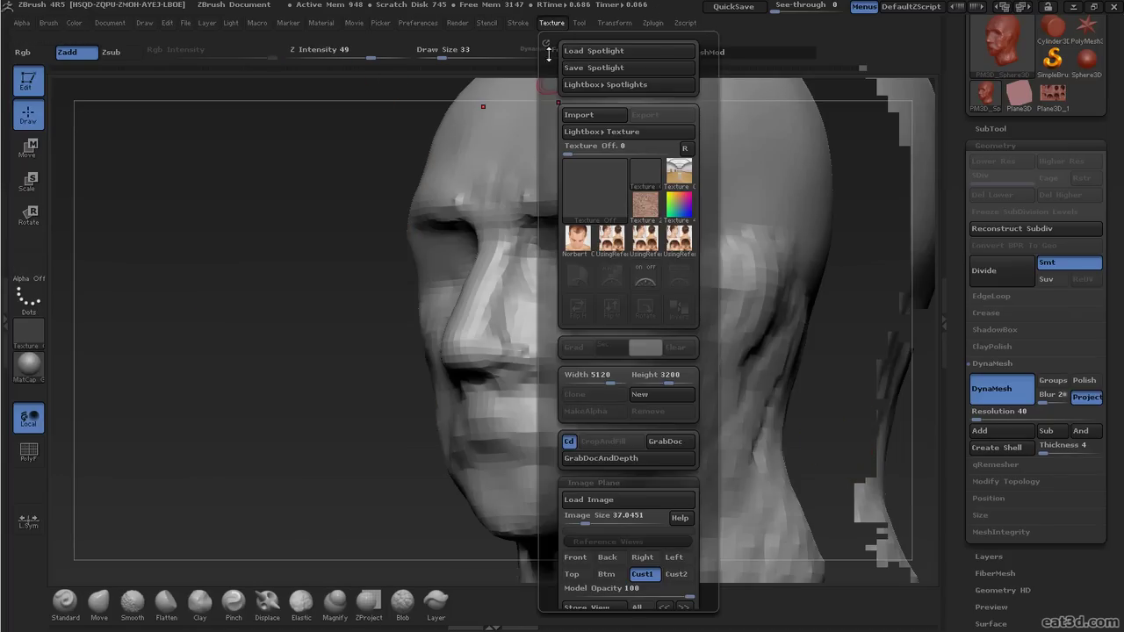
click(640, 574)
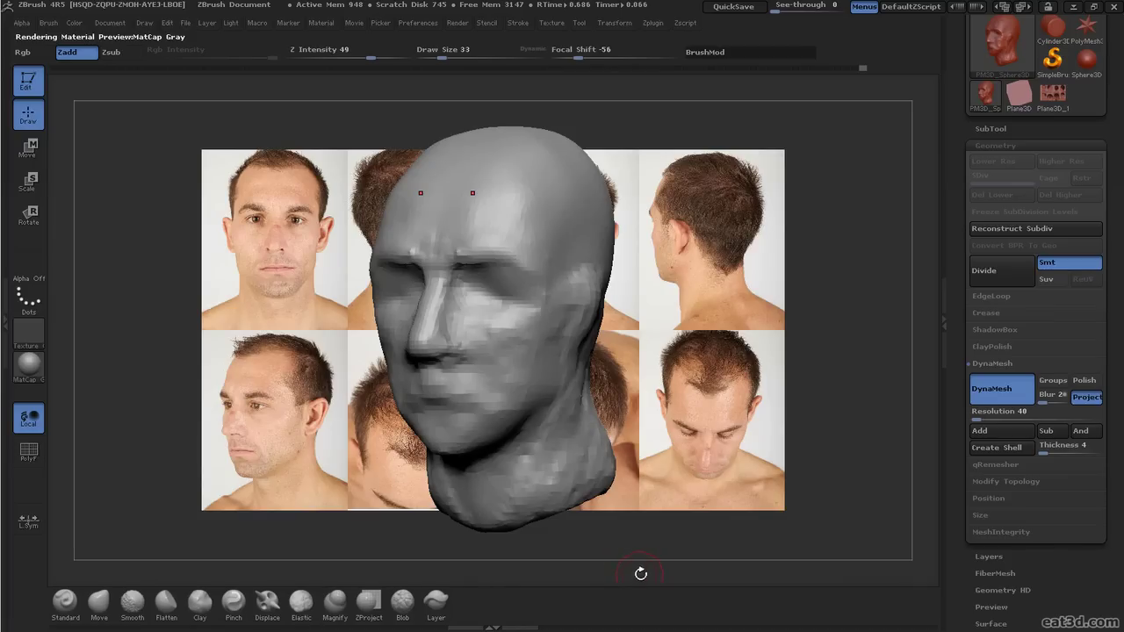
key(ctrl+n)
- Turn the rough head and the finished head sculpt with eyes to examine their forms
shift+drag(735, 377, 806, 331)
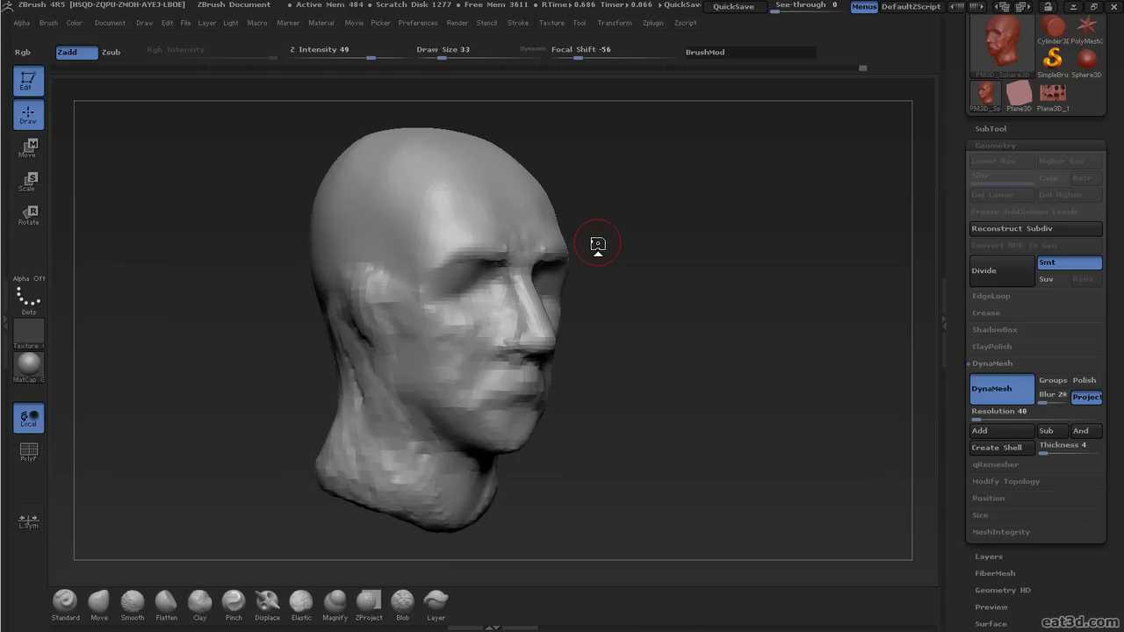
mouse_move(747, 295)
mouse_down()
mouse_move(828, 299)
mouse_move(849, 392)
mouse_move(791, 402)
mouse_move(831, 418)
mouse_move(814, 420)
mouse_move(816, 374)
mouse_move(782, 350)
mouse_up()
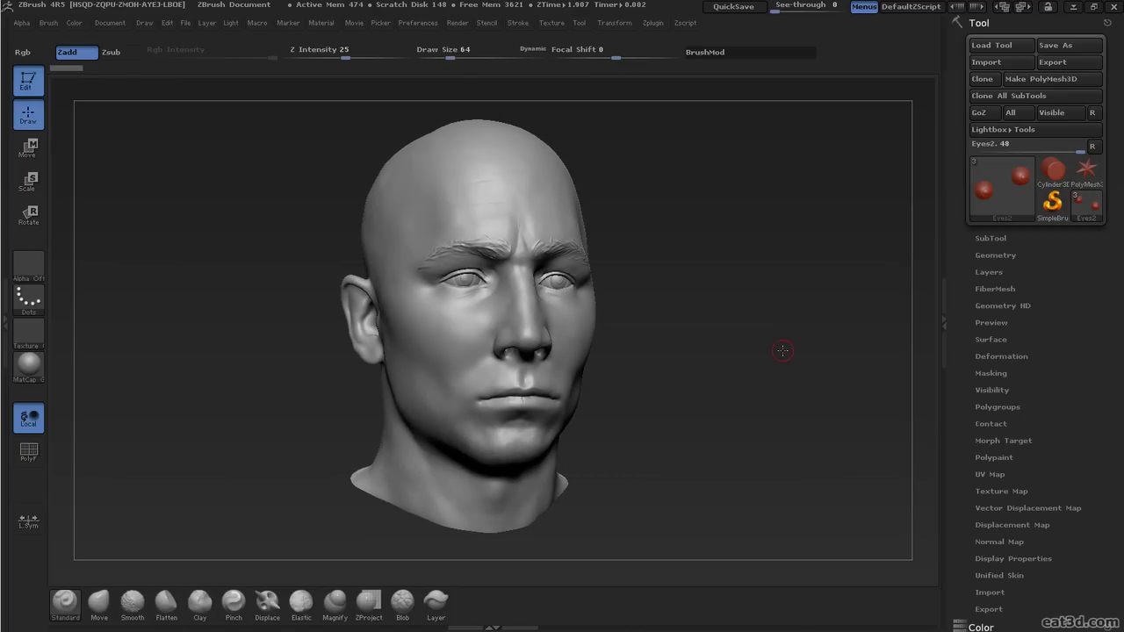
drag(785, 349, 795, 355)
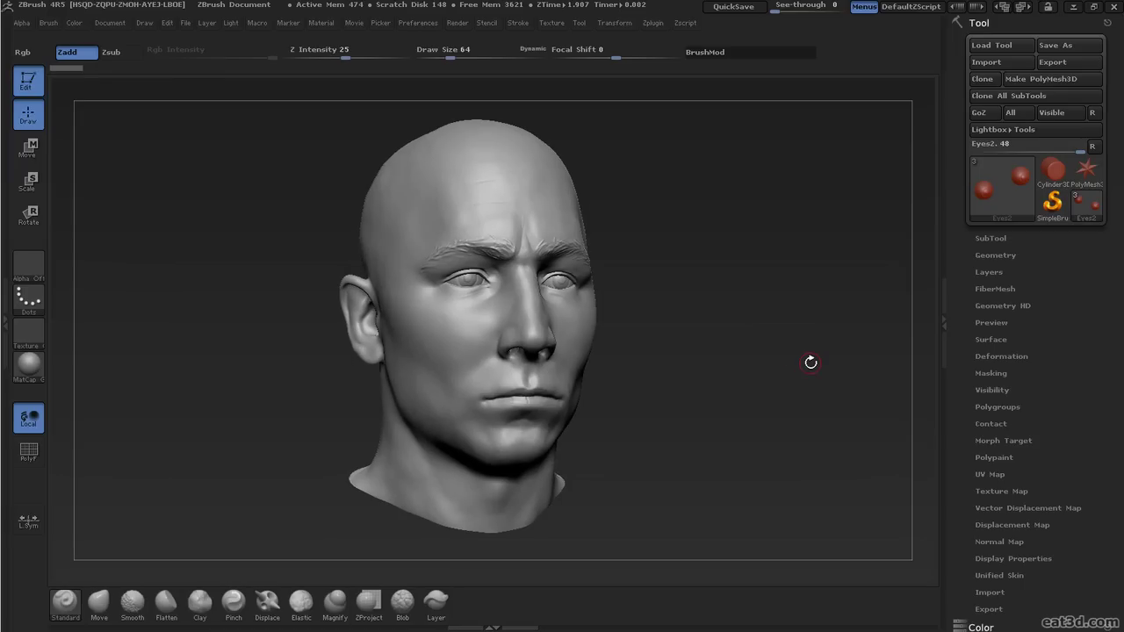